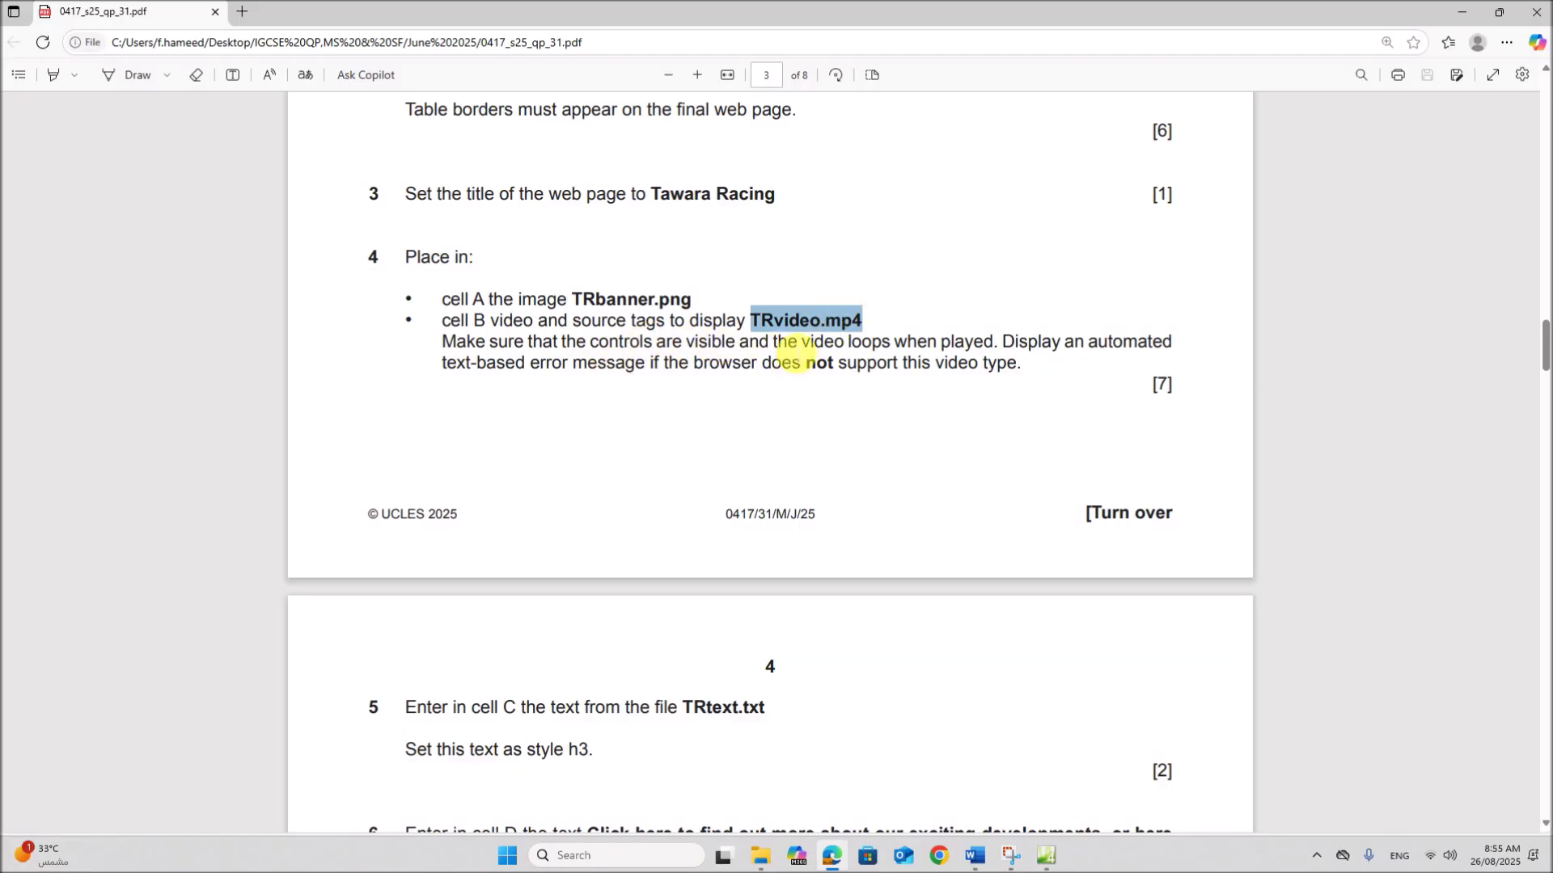
# Highlight the looping, error message and visible controls requirements in question 4
pyautogui.moveTo(815, 343); pyautogui.dragTo(999, 341)
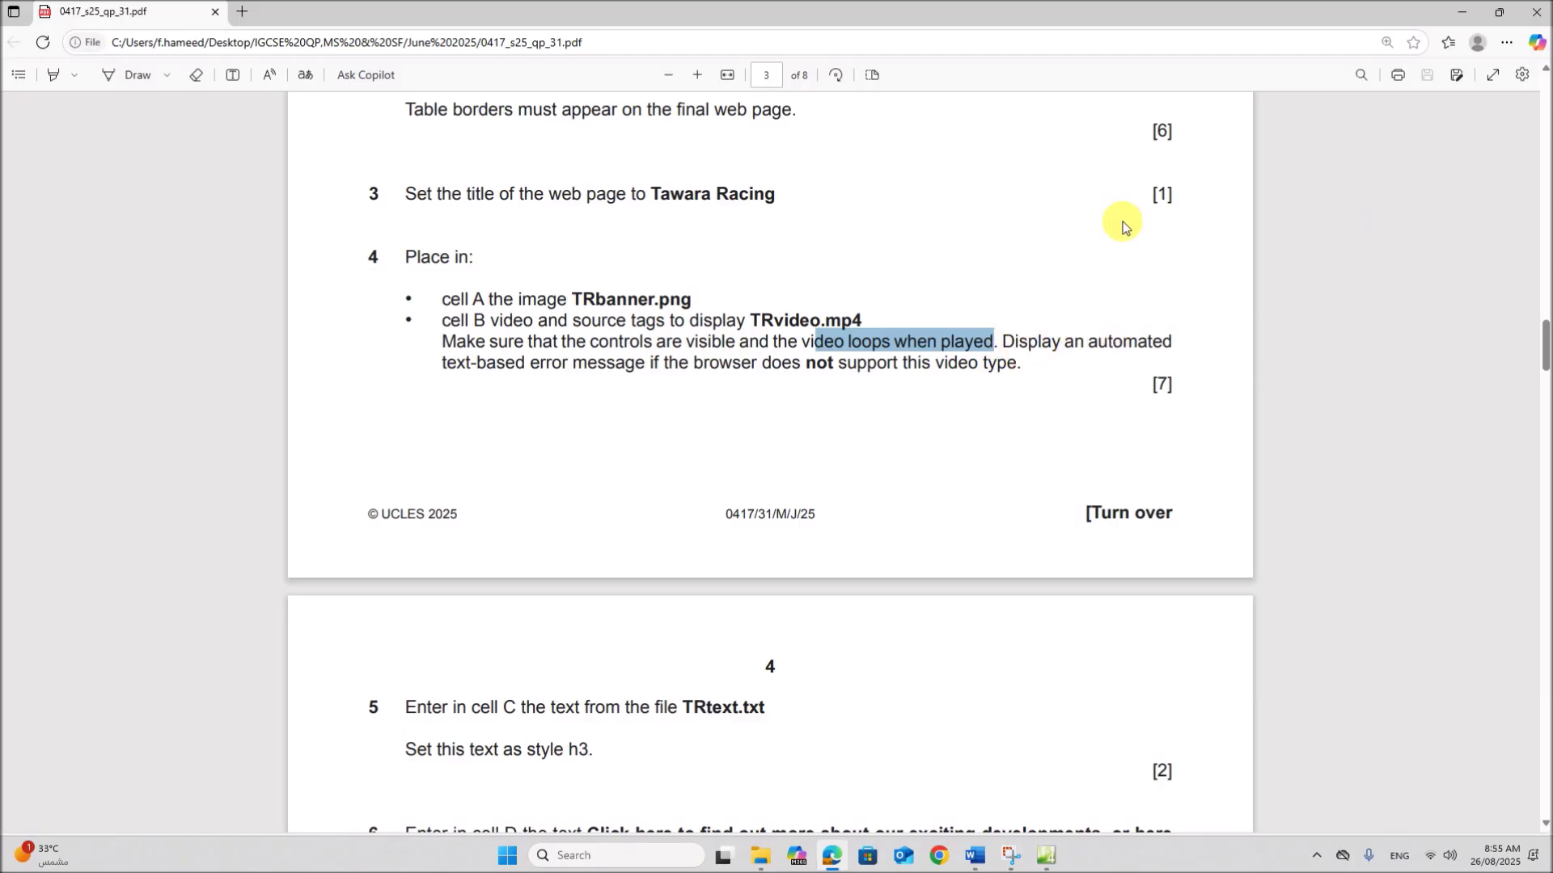
pyautogui.moveTo(564, 374); pyautogui.dragTo(748, 373)
pyautogui.click(603, 342)
pyautogui.moveTo(602, 342); pyautogui.dragTo(735, 346)
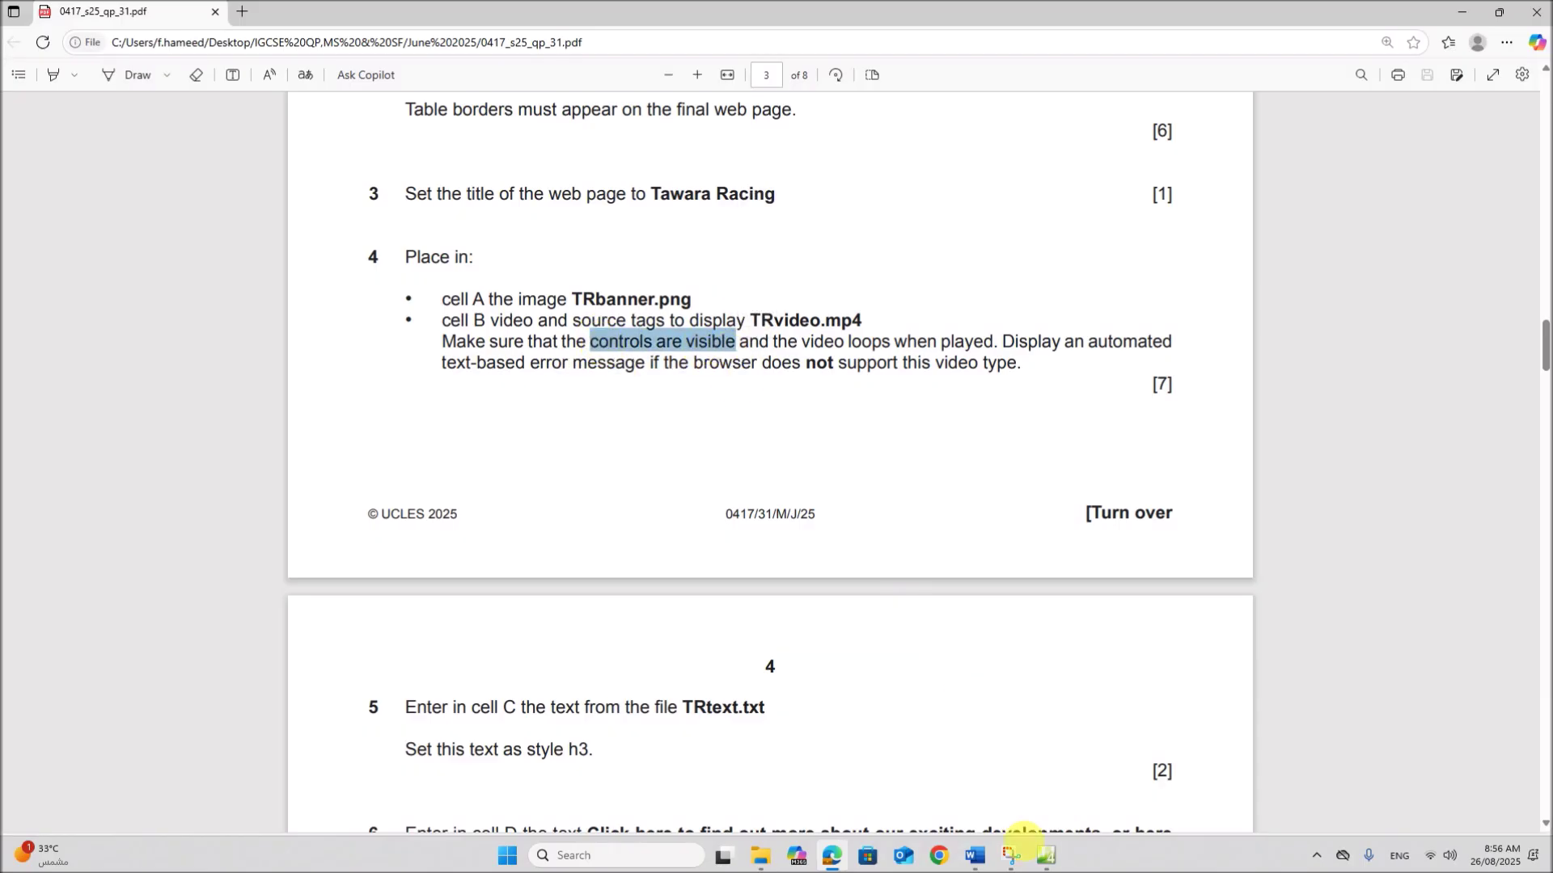
# Add the controls and loop attributes to the opening <video> tag
pyautogui.click(1043, 855)
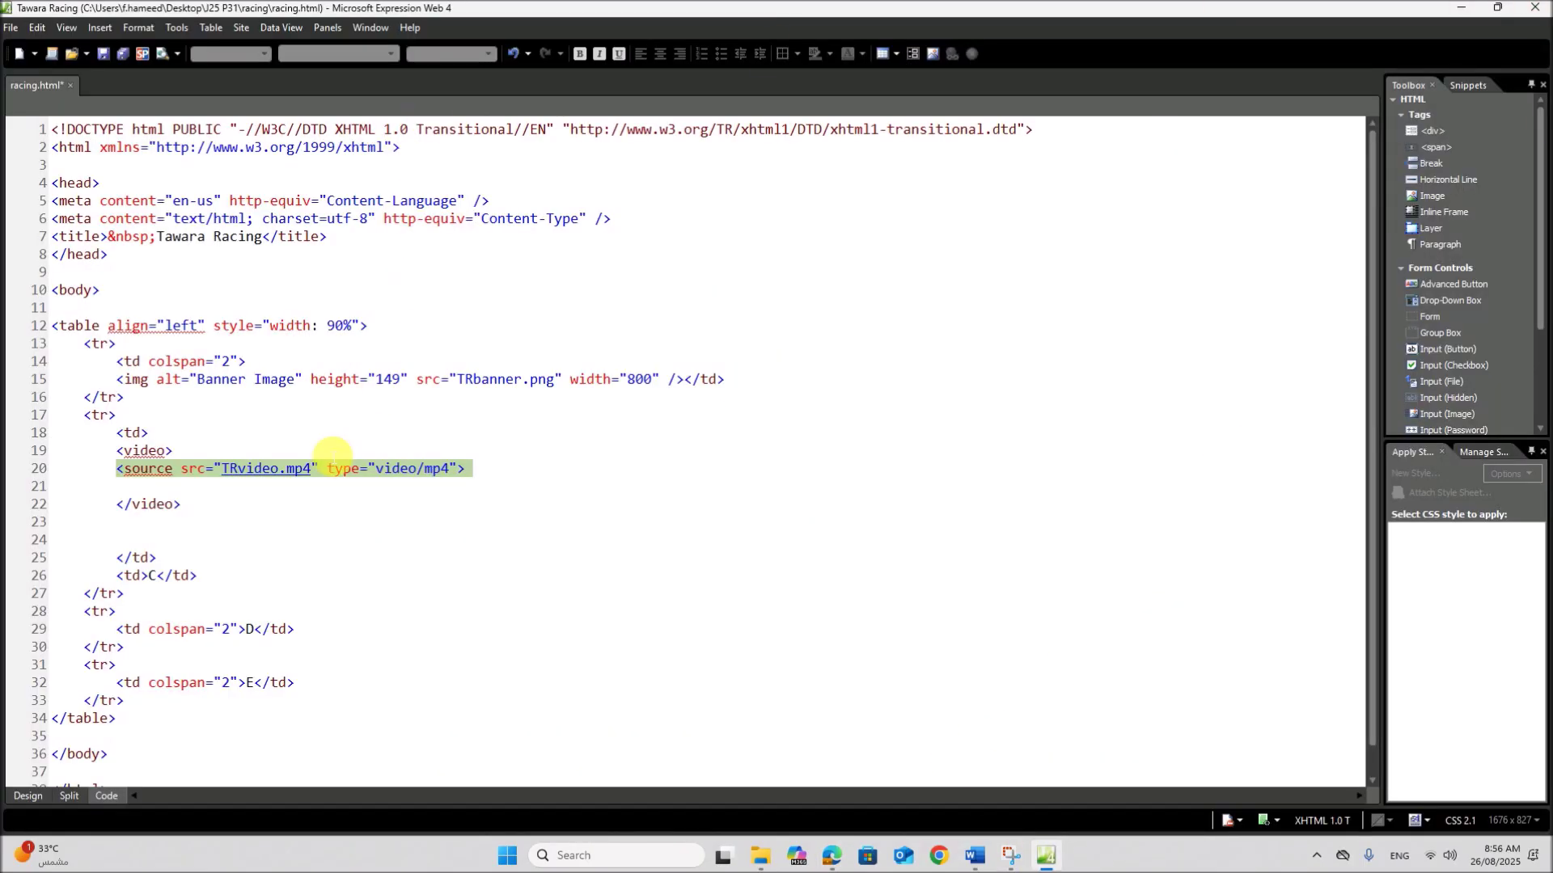
pyautogui.click(164, 451)
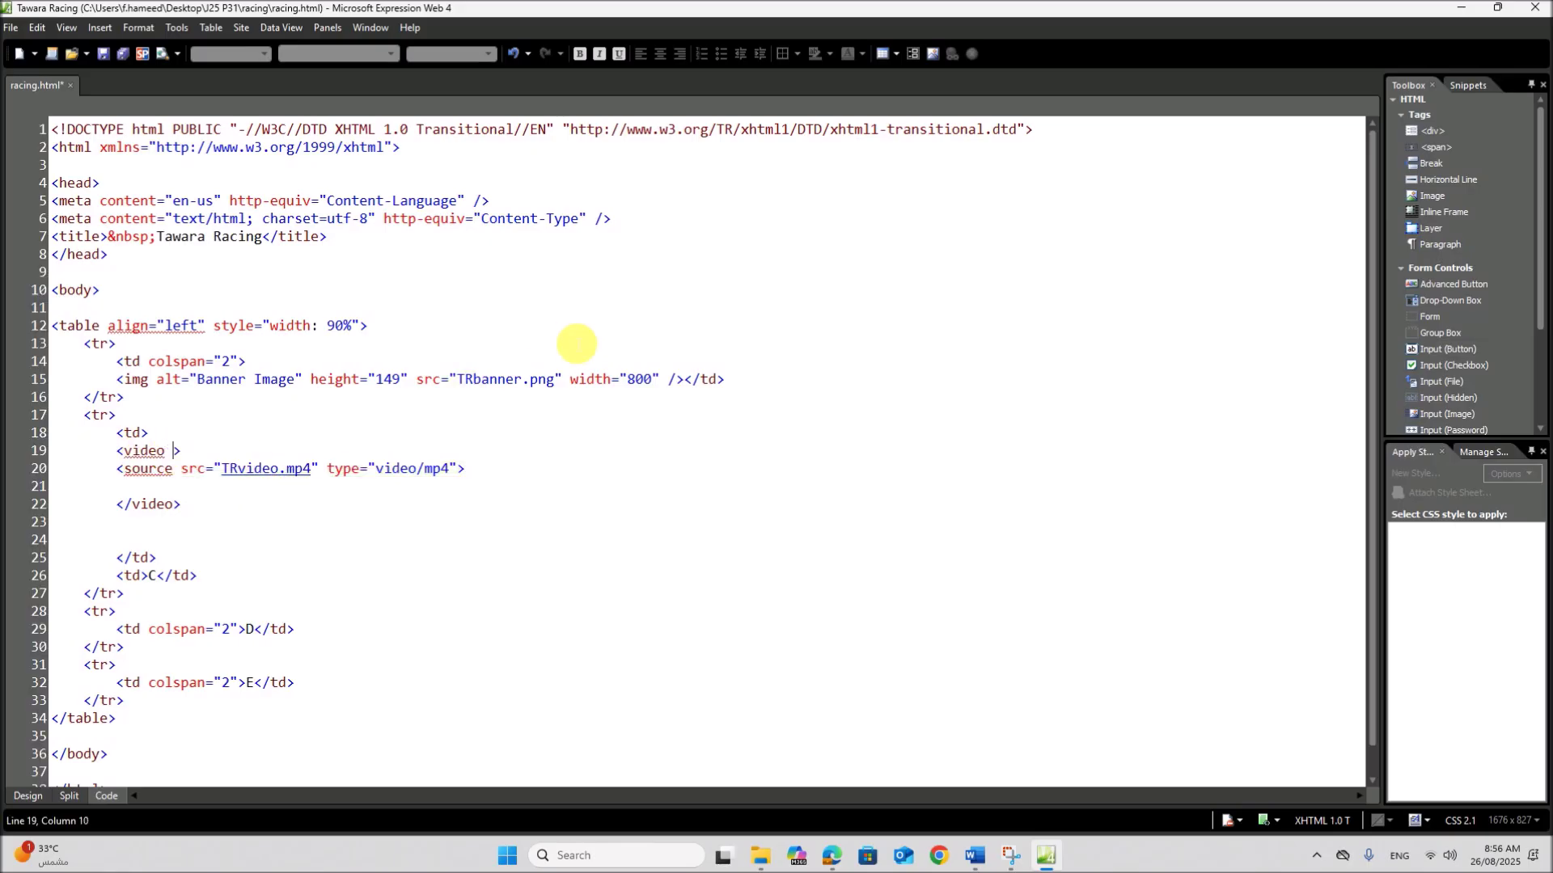
pyautogui.write('controls loop')
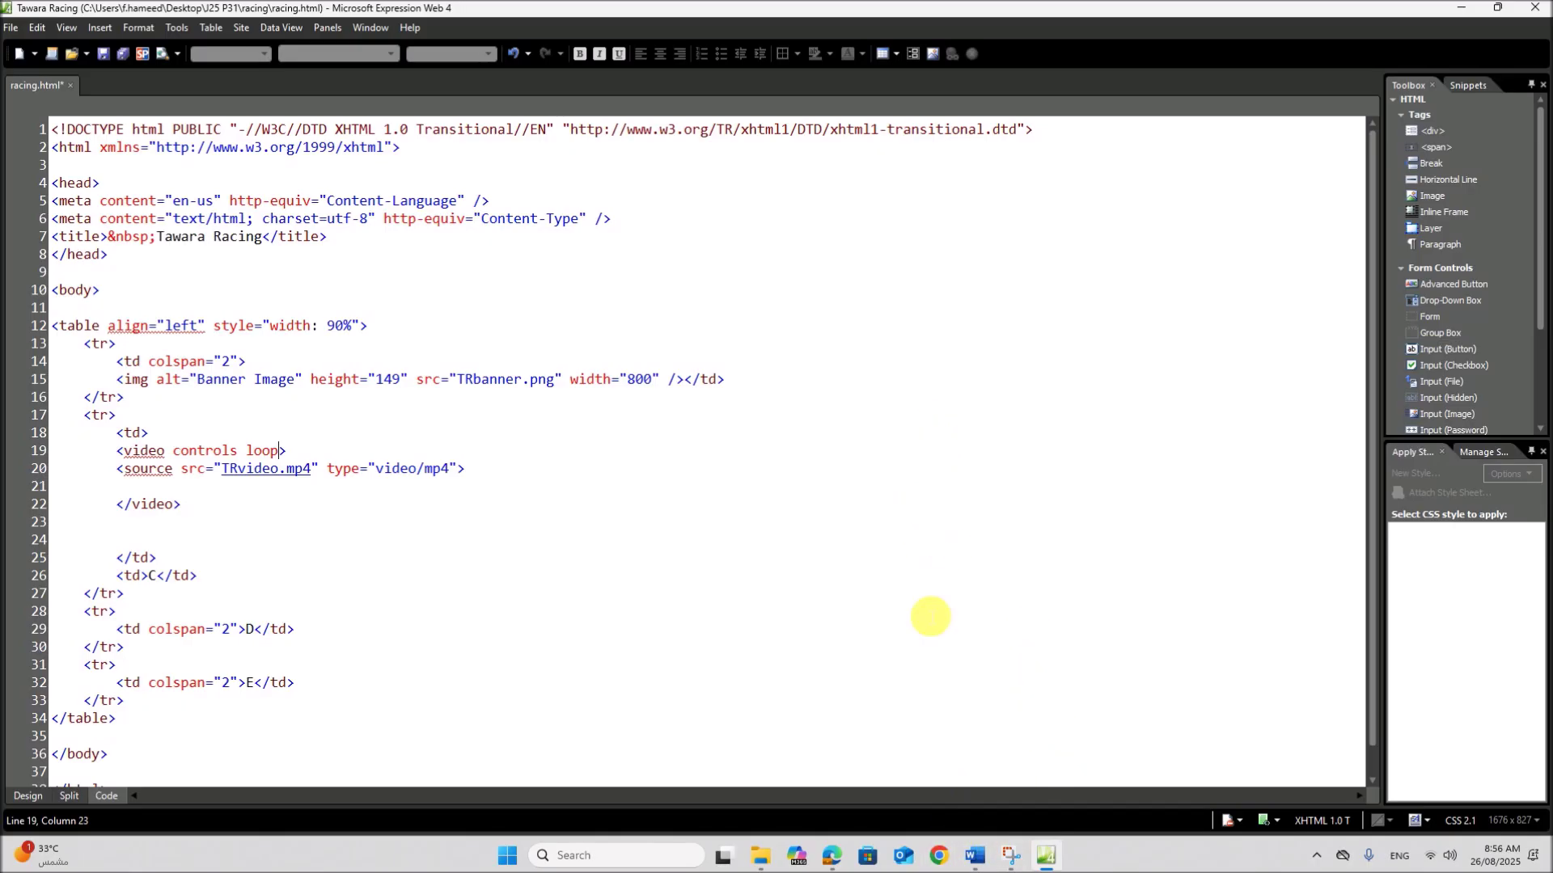
pyautogui.click(844, 859)
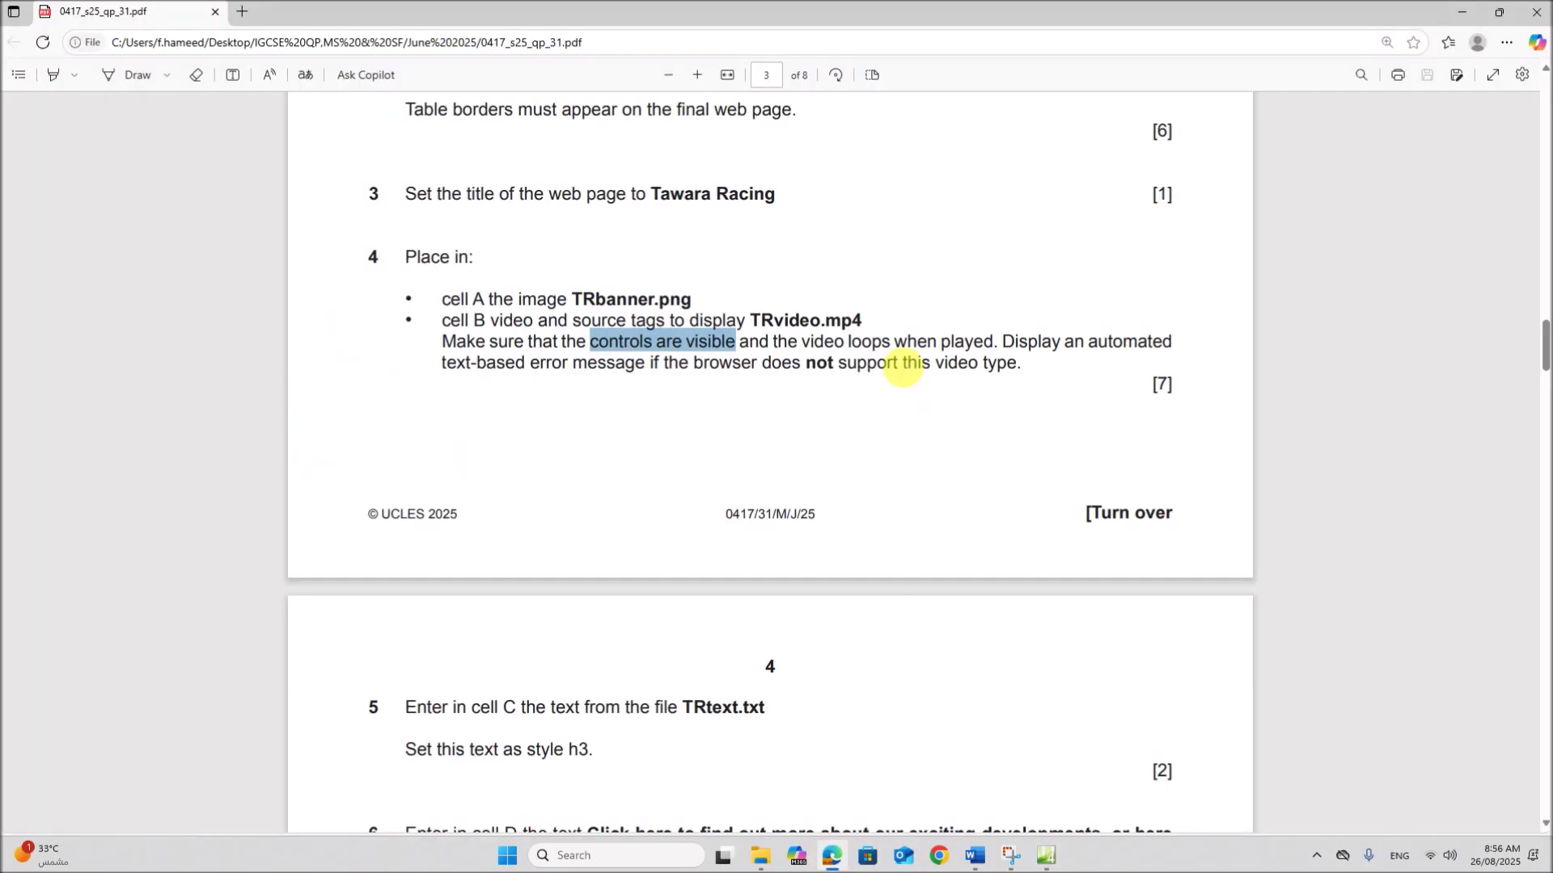
# Type 'Your video is not supported by the browser' on the blank line inside the video element
pyautogui.moveTo(1003, 341); pyautogui.dragTo(1073, 383)
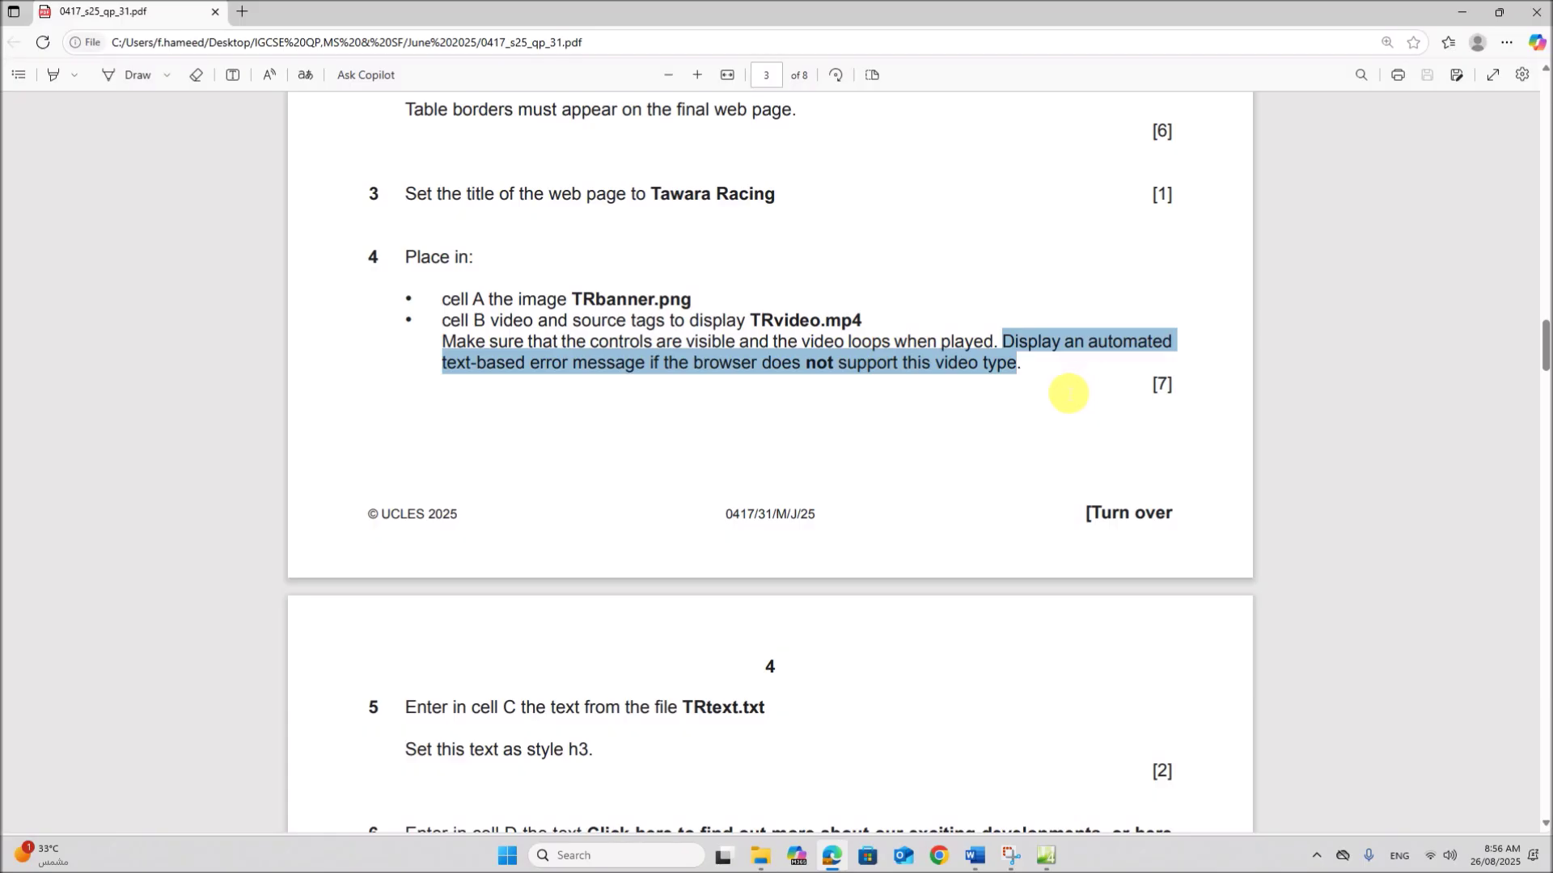
pyautogui.hotkey('ctrl', 'c')
pyautogui.click(1046, 856)
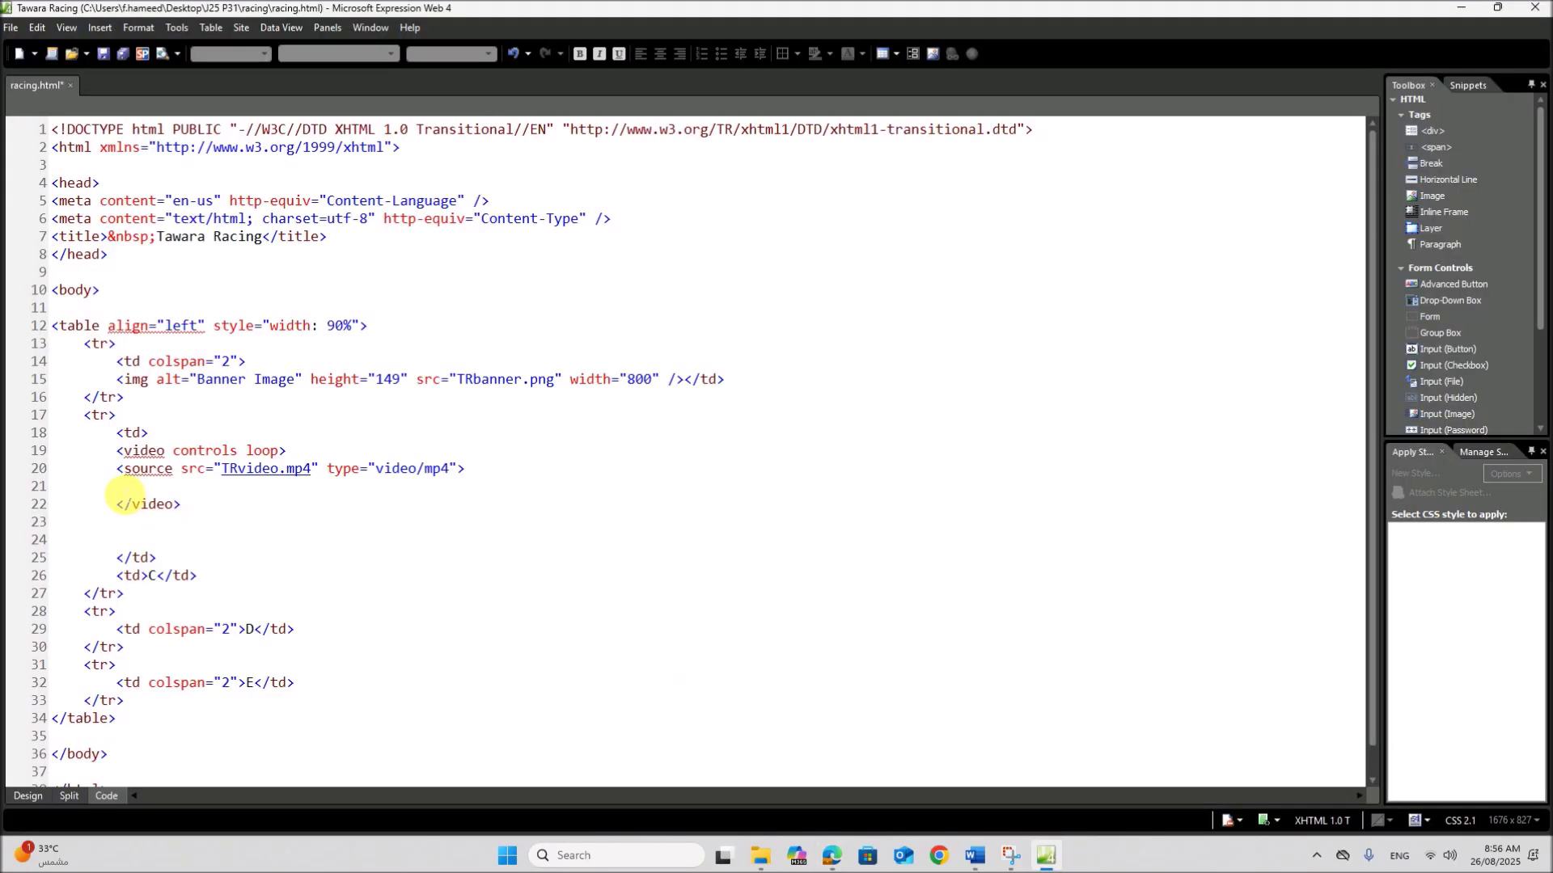
pyautogui.click(126, 486)
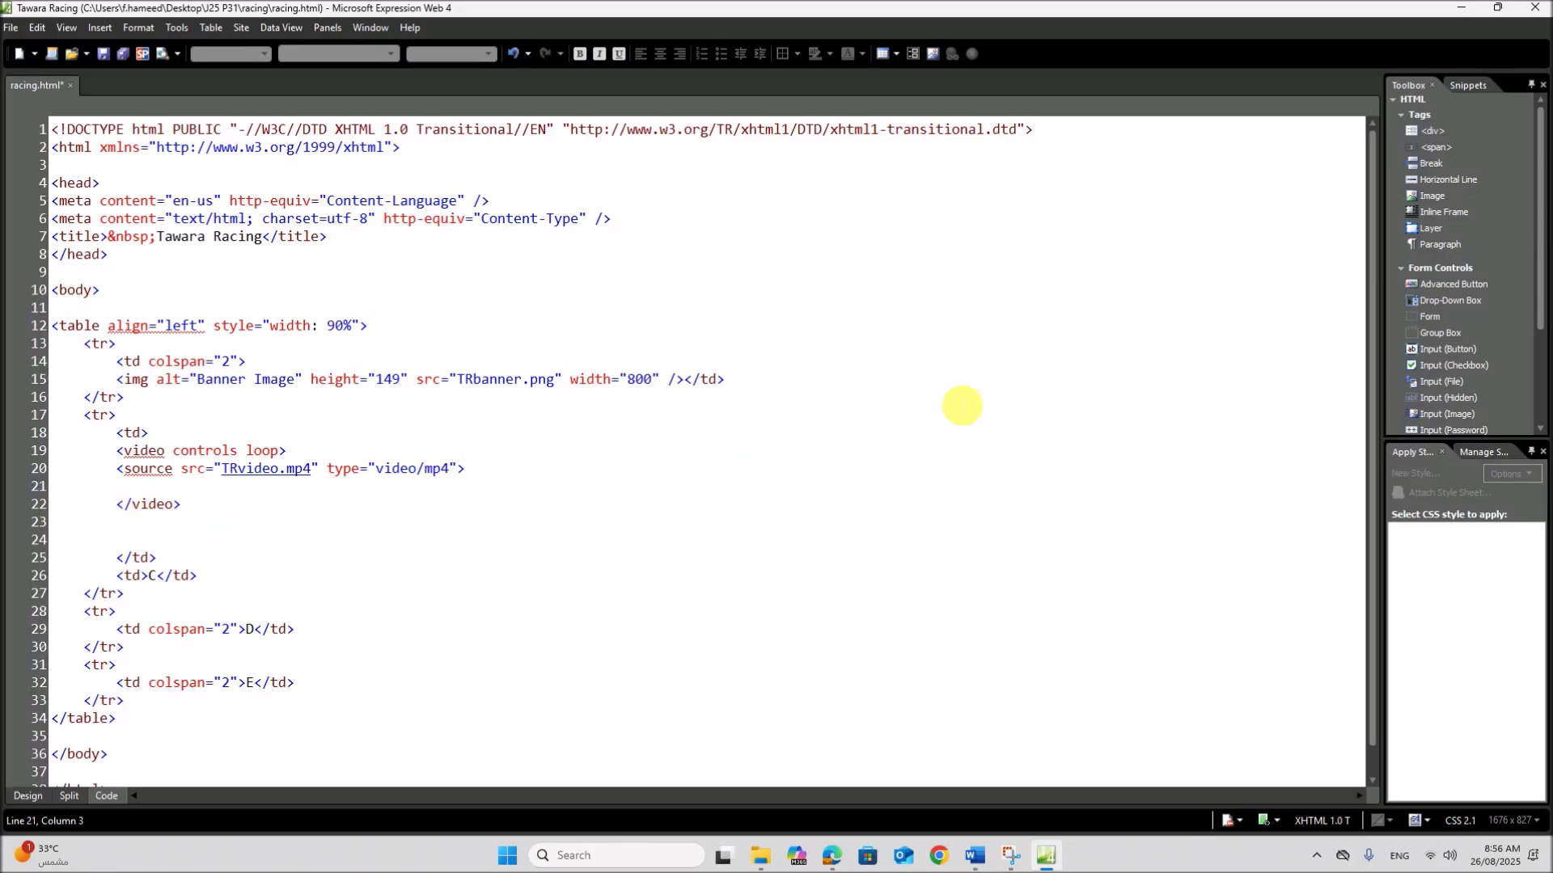
pyautogui.write('Your video is not supporte')
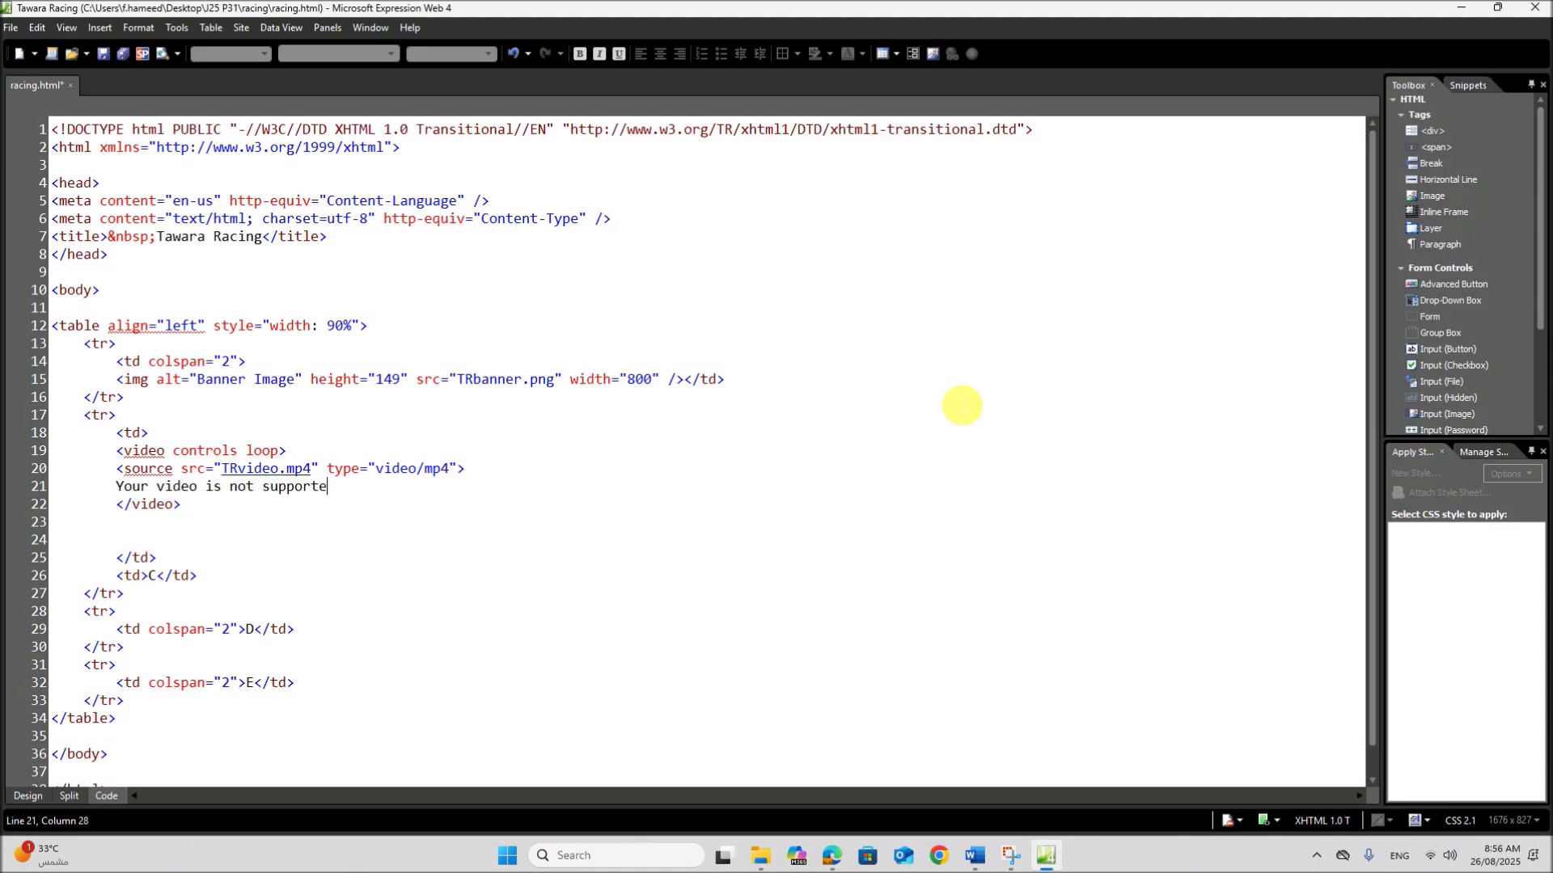
pyautogui.write('d by the browser')
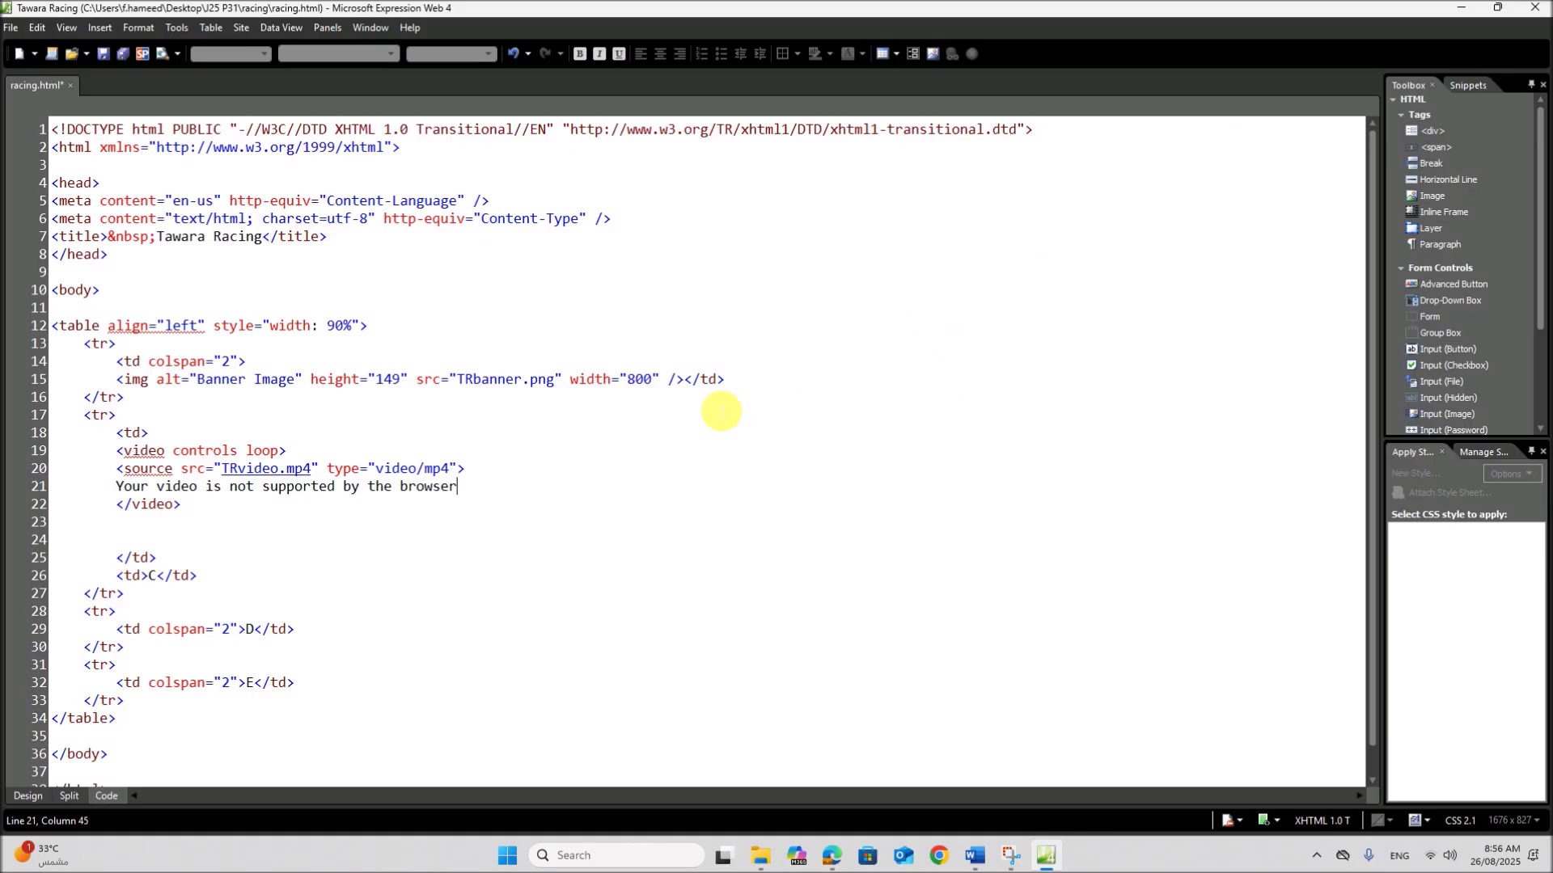
# Select the fallback line and the video element code to review them
pyautogui.moveTo(116, 486); pyautogui.dragTo(502, 493)
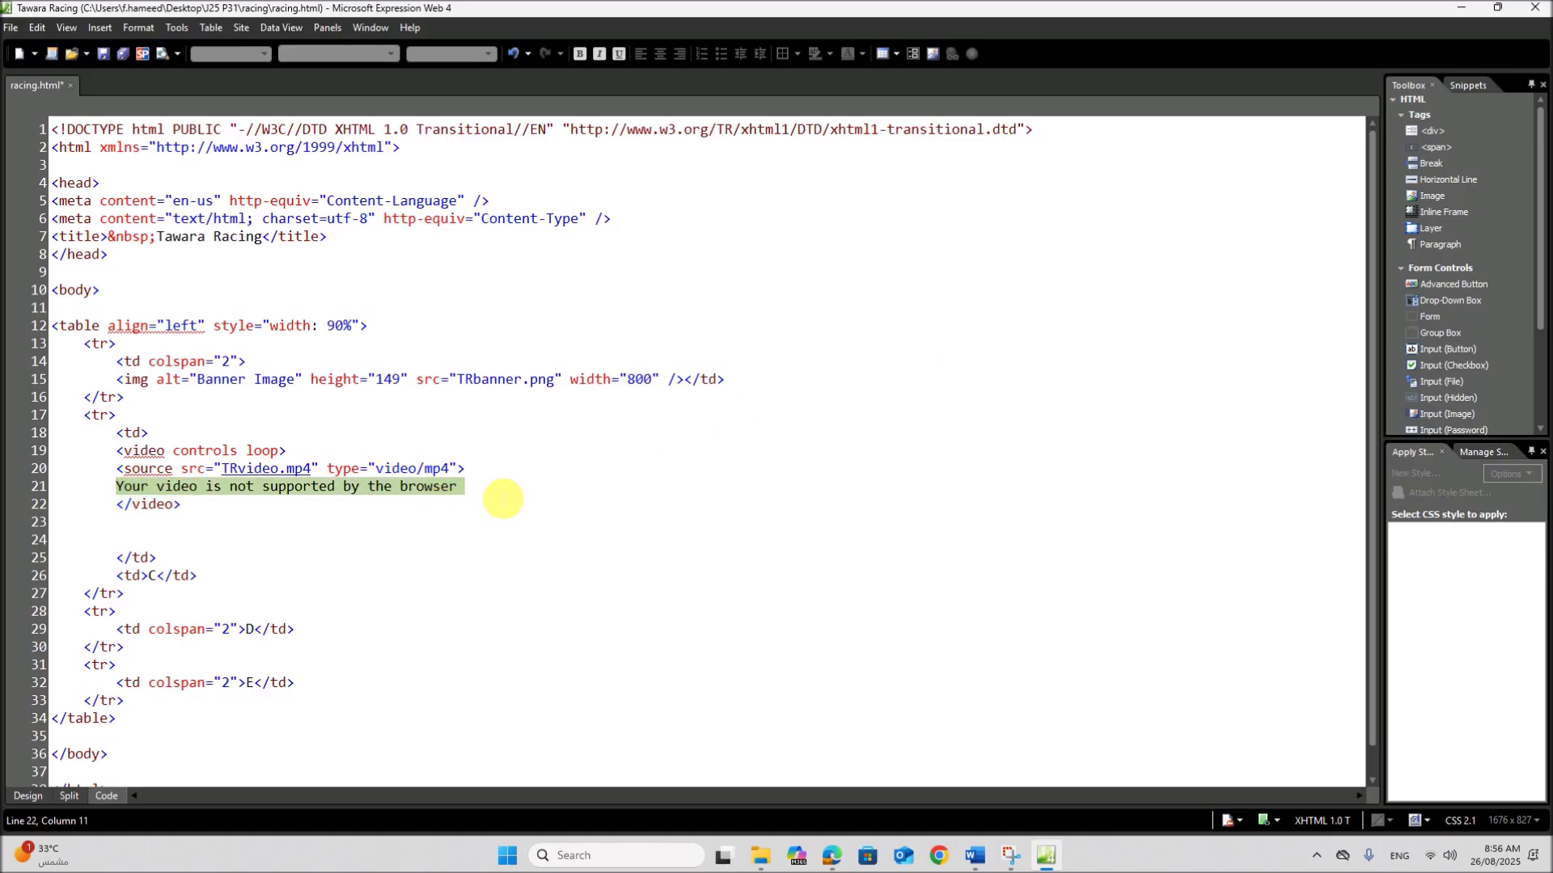
pyautogui.click(588, 527)
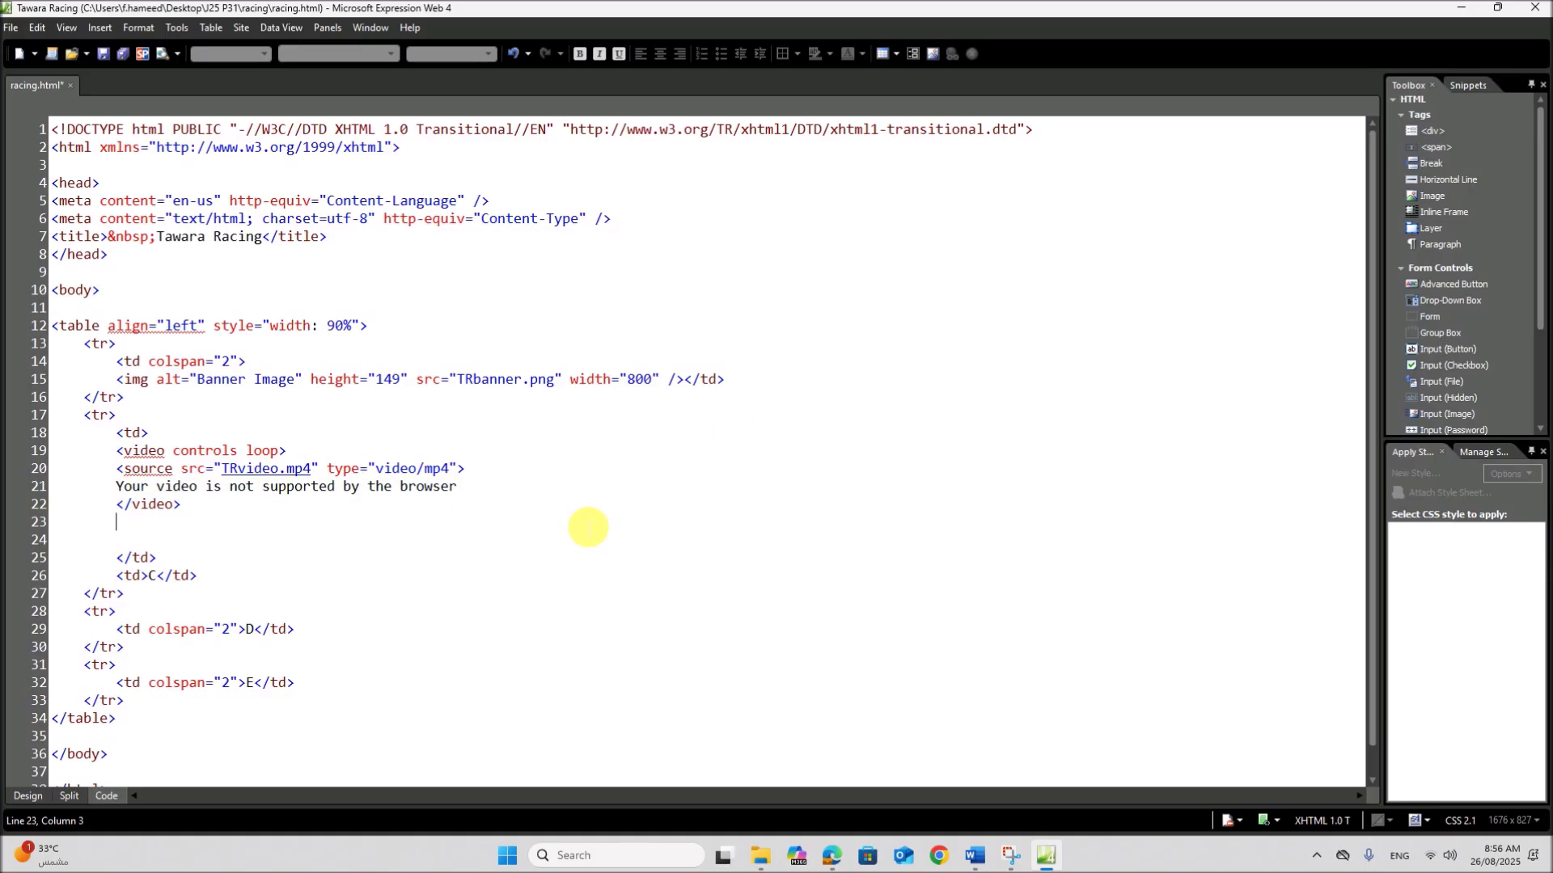
pyautogui.moveTo(117, 451); pyautogui.dragTo(192, 523)
pyautogui.click(594, 547)
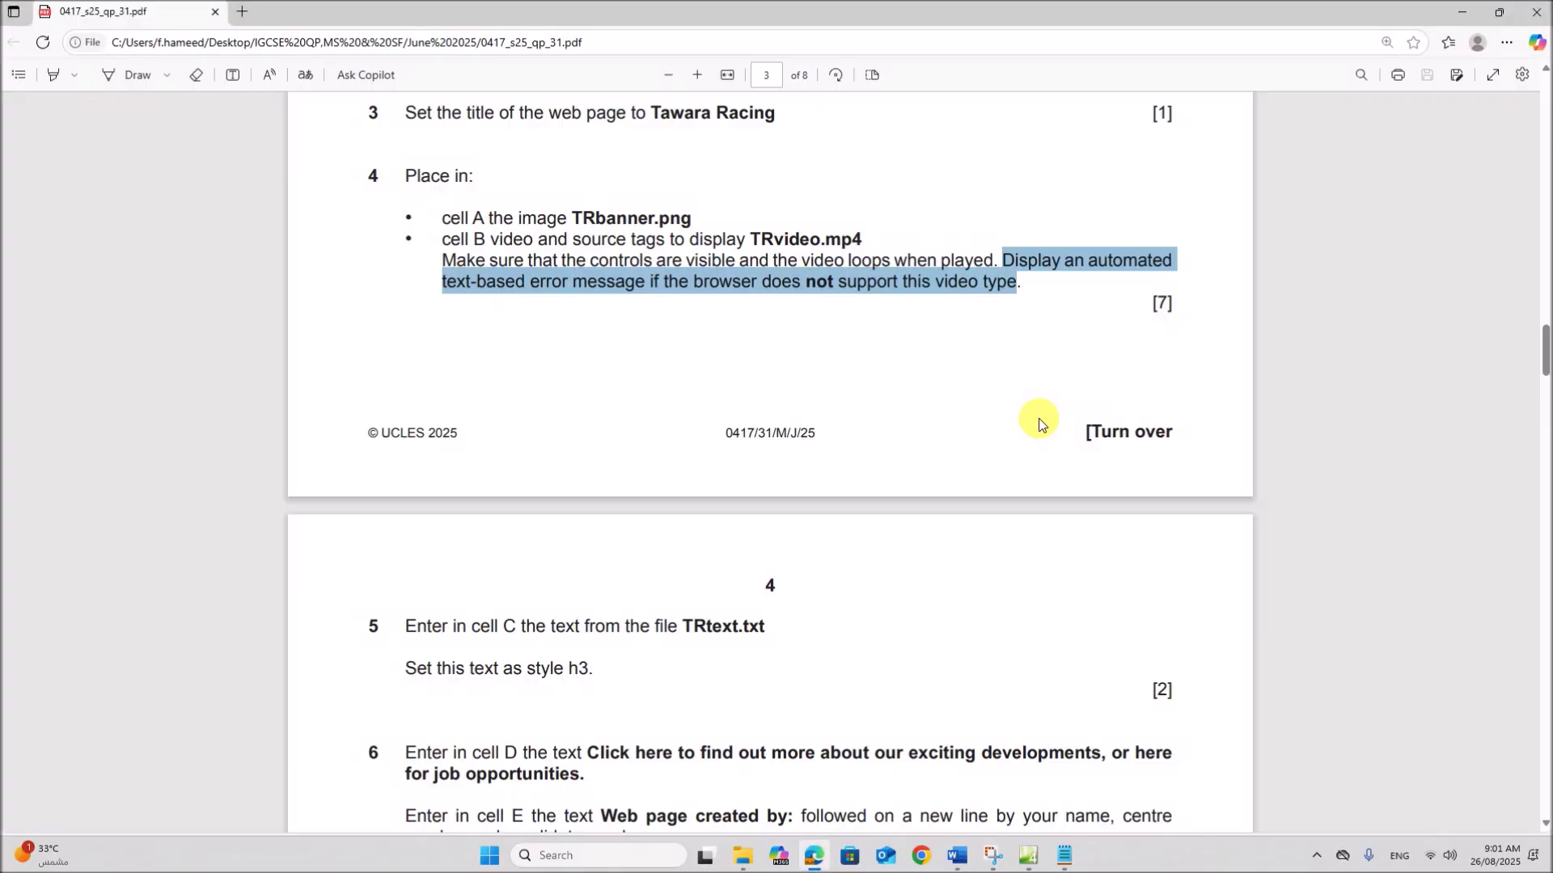
# Scroll to question 5 and highlight the cell C and h3 style requirements
pyautogui.scroll(-5, 784, 628)
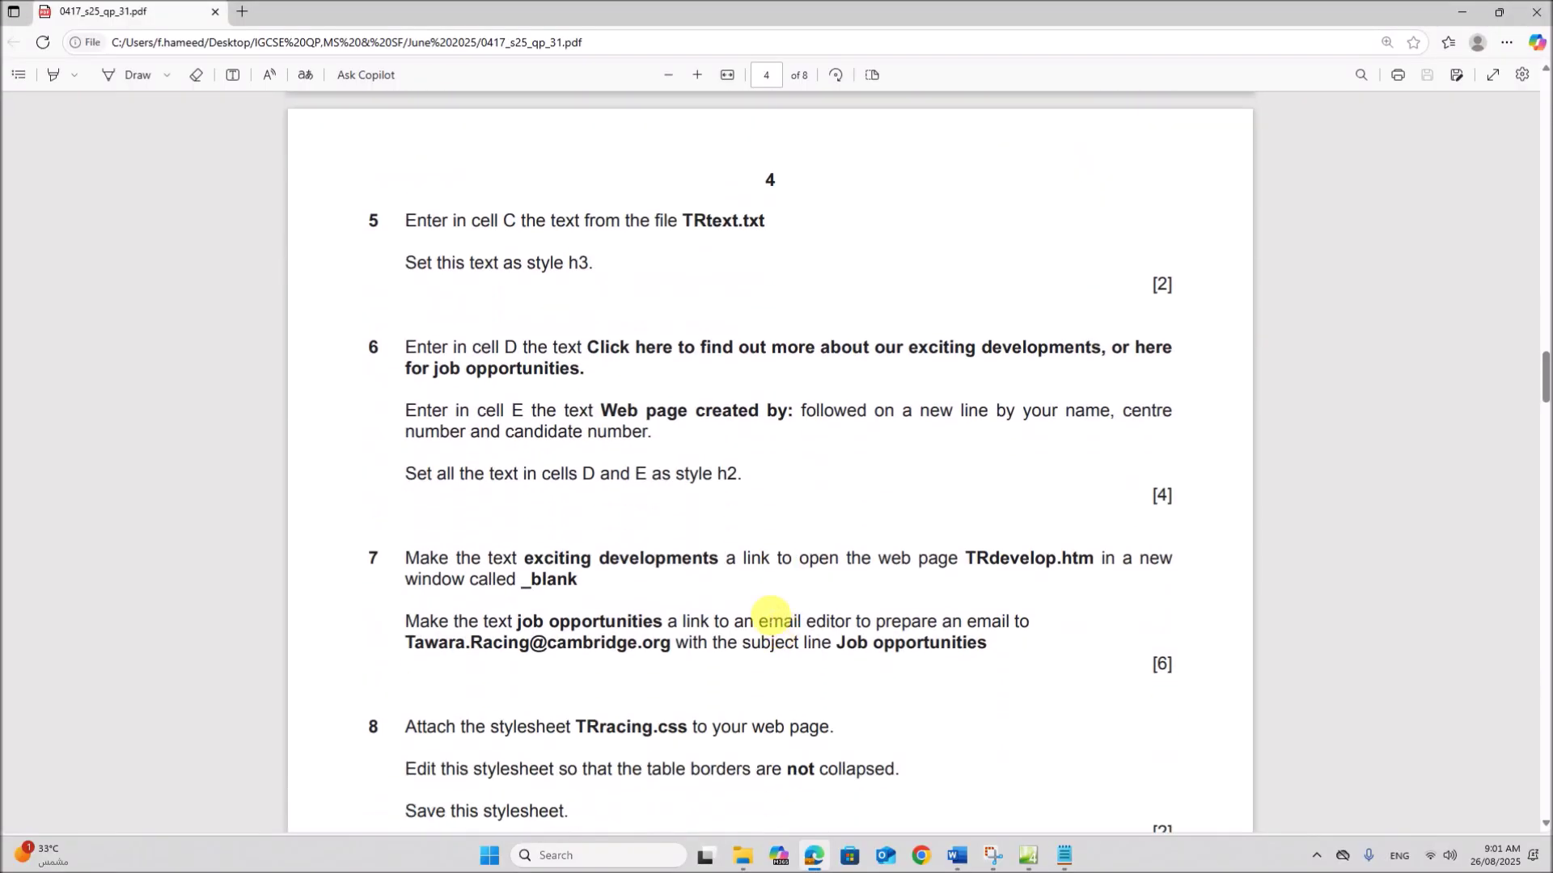
pyautogui.moveTo(469, 223); pyautogui.dragTo(778, 222)
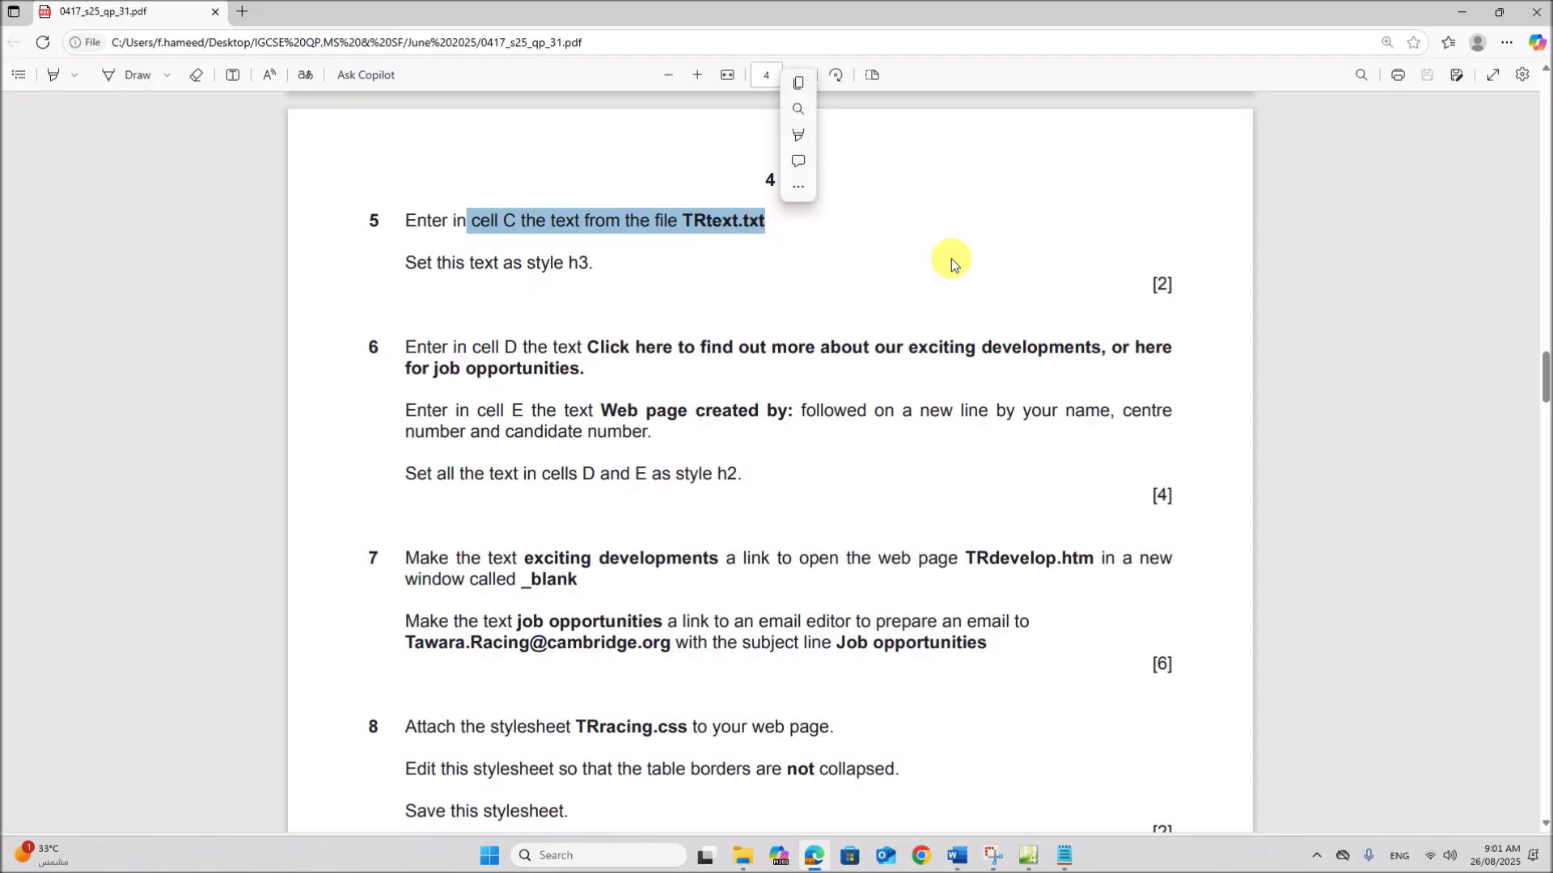
pyautogui.moveTo(512, 265); pyautogui.dragTo(599, 266)
# In Design view, delete the placeholder letter 'C' from cell C
pyautogui.click(1028, 855)
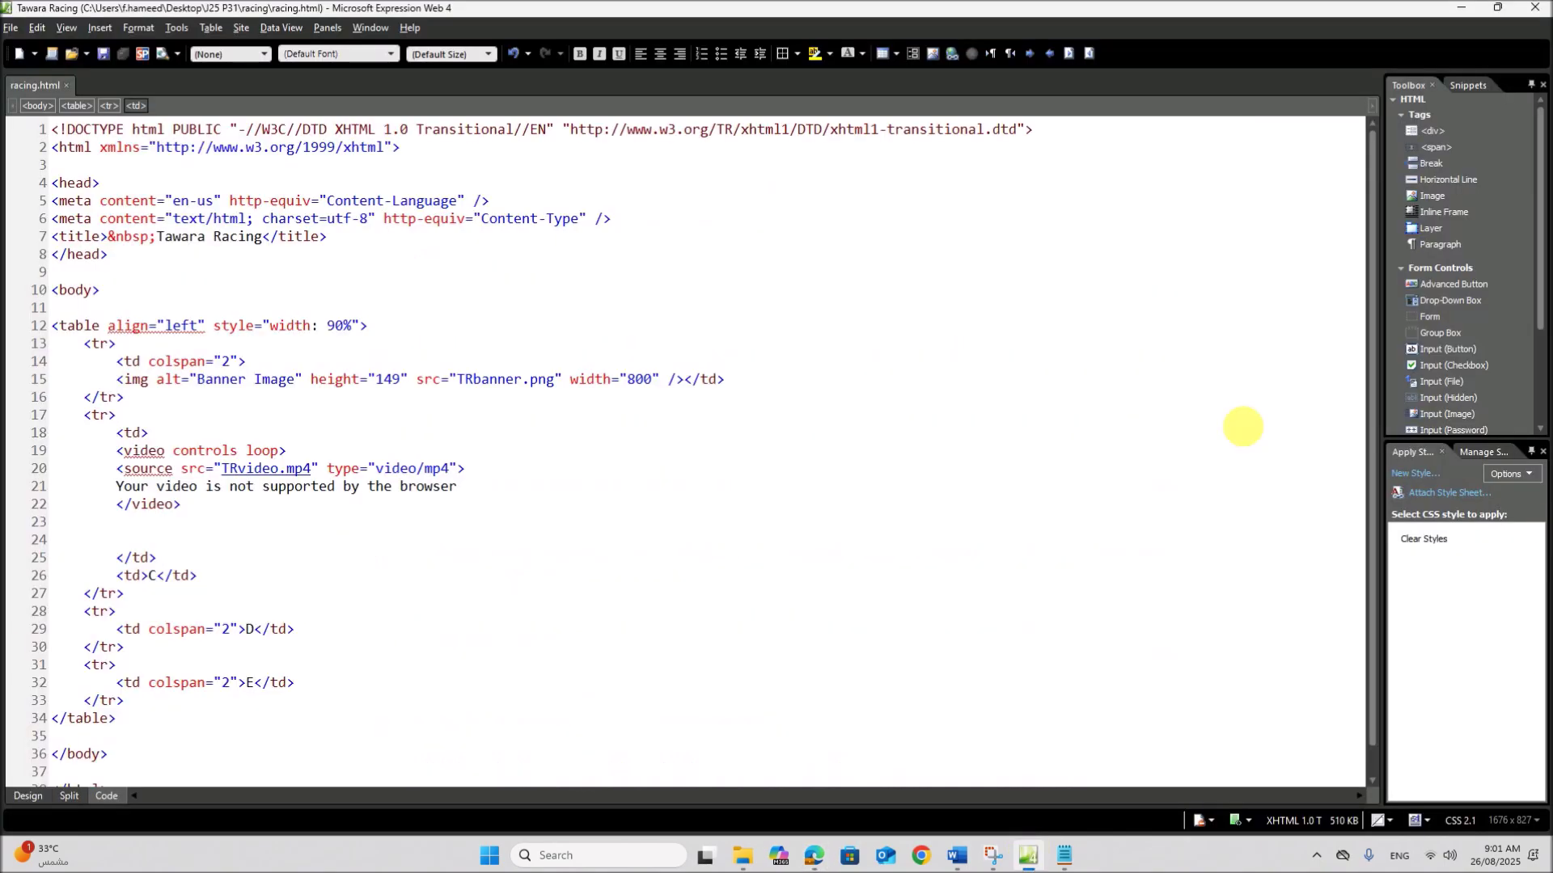
pyautogui.click(27, 795)
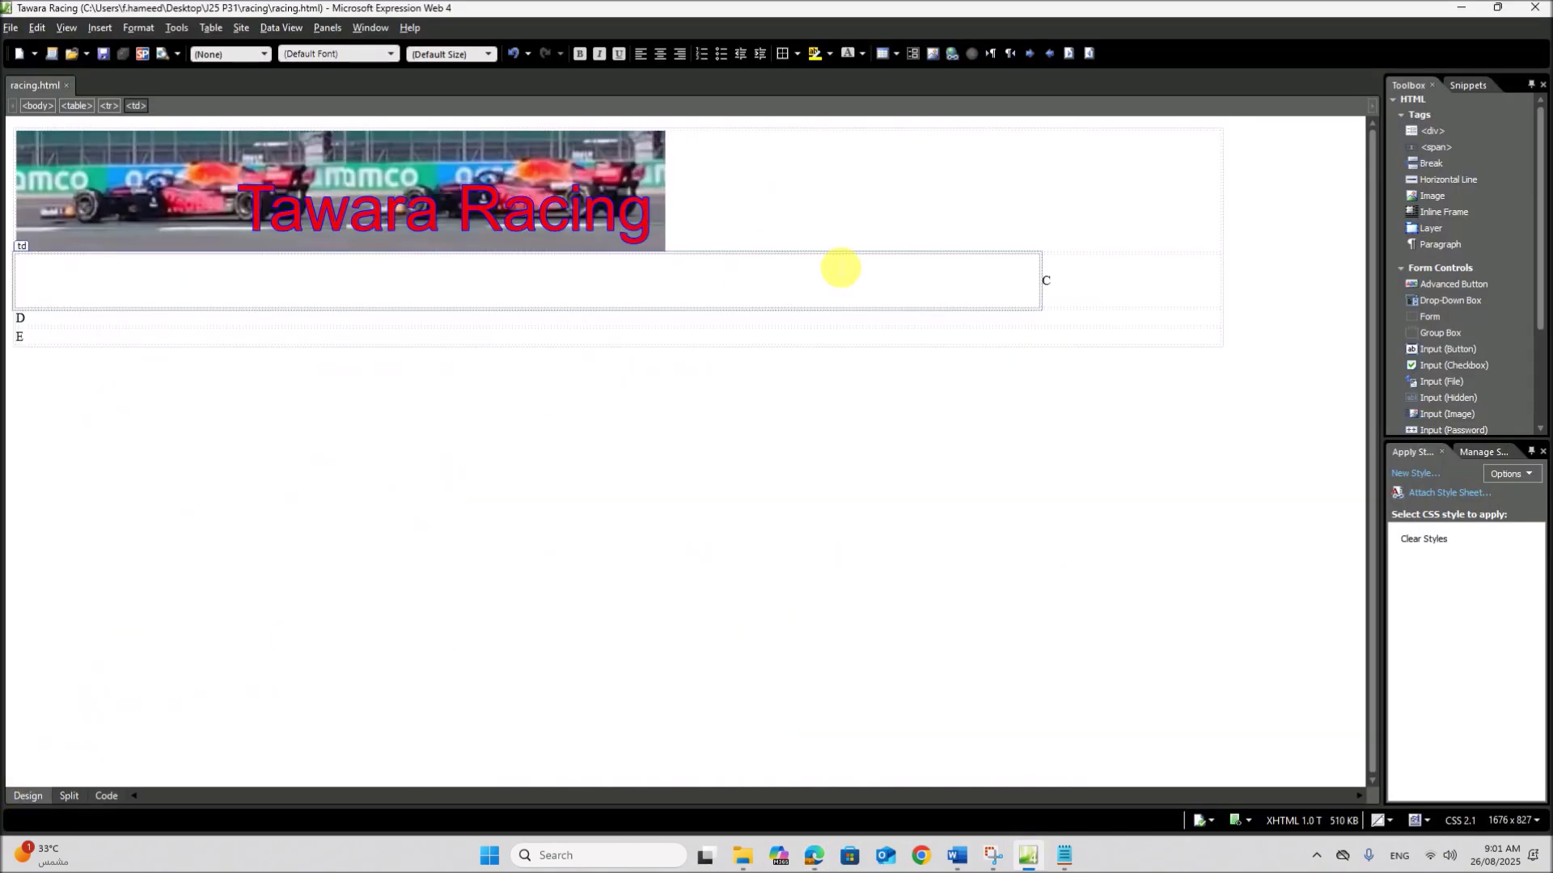
pyautogui.click(1067, 287)
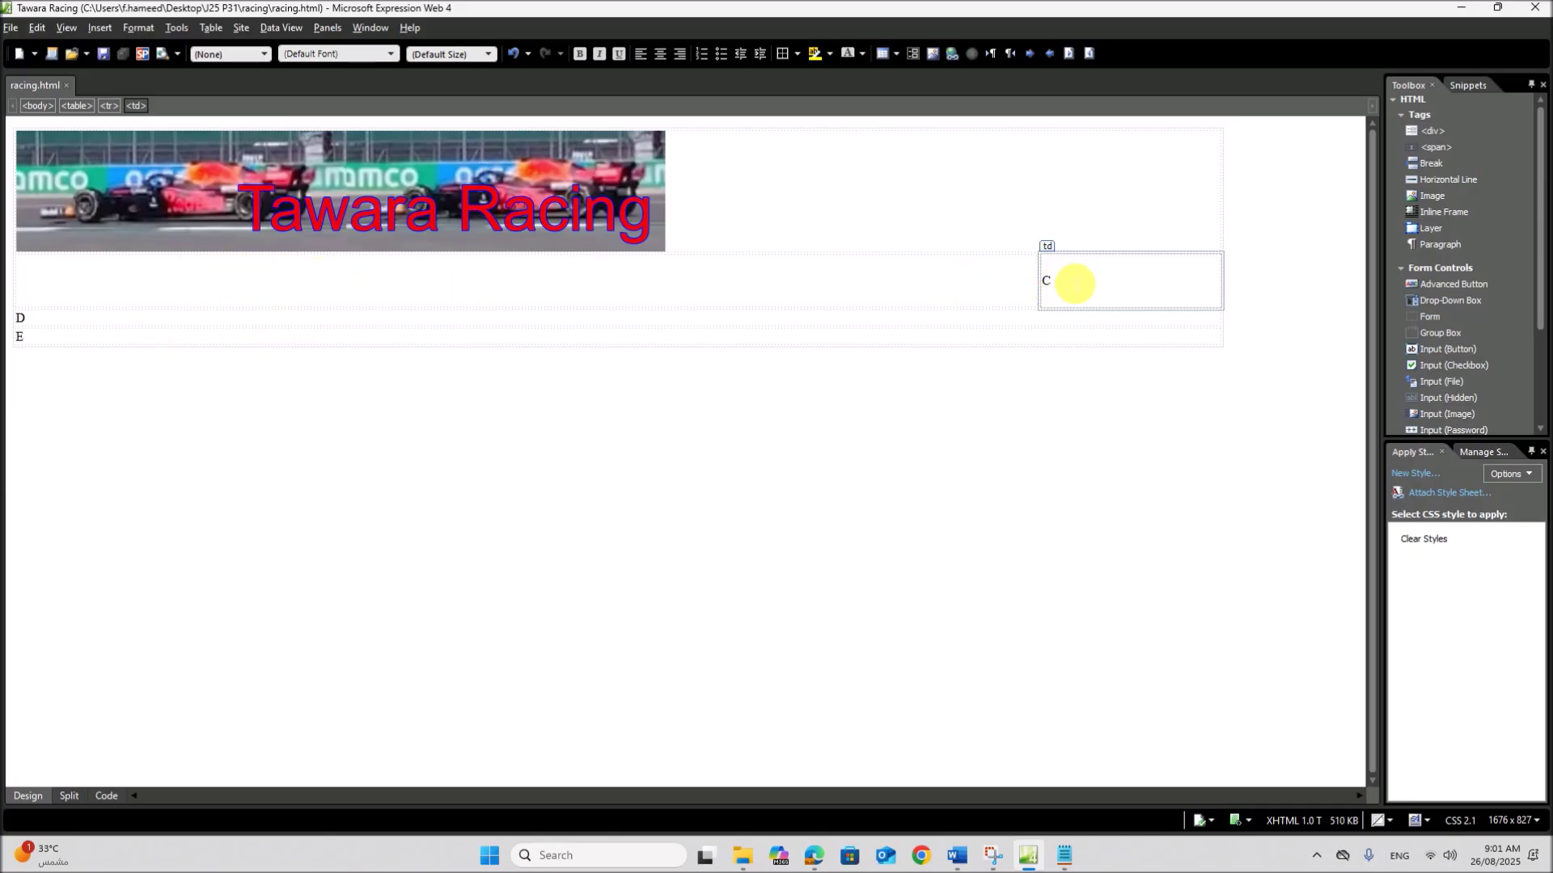
pyautogui.press('BackSpace')
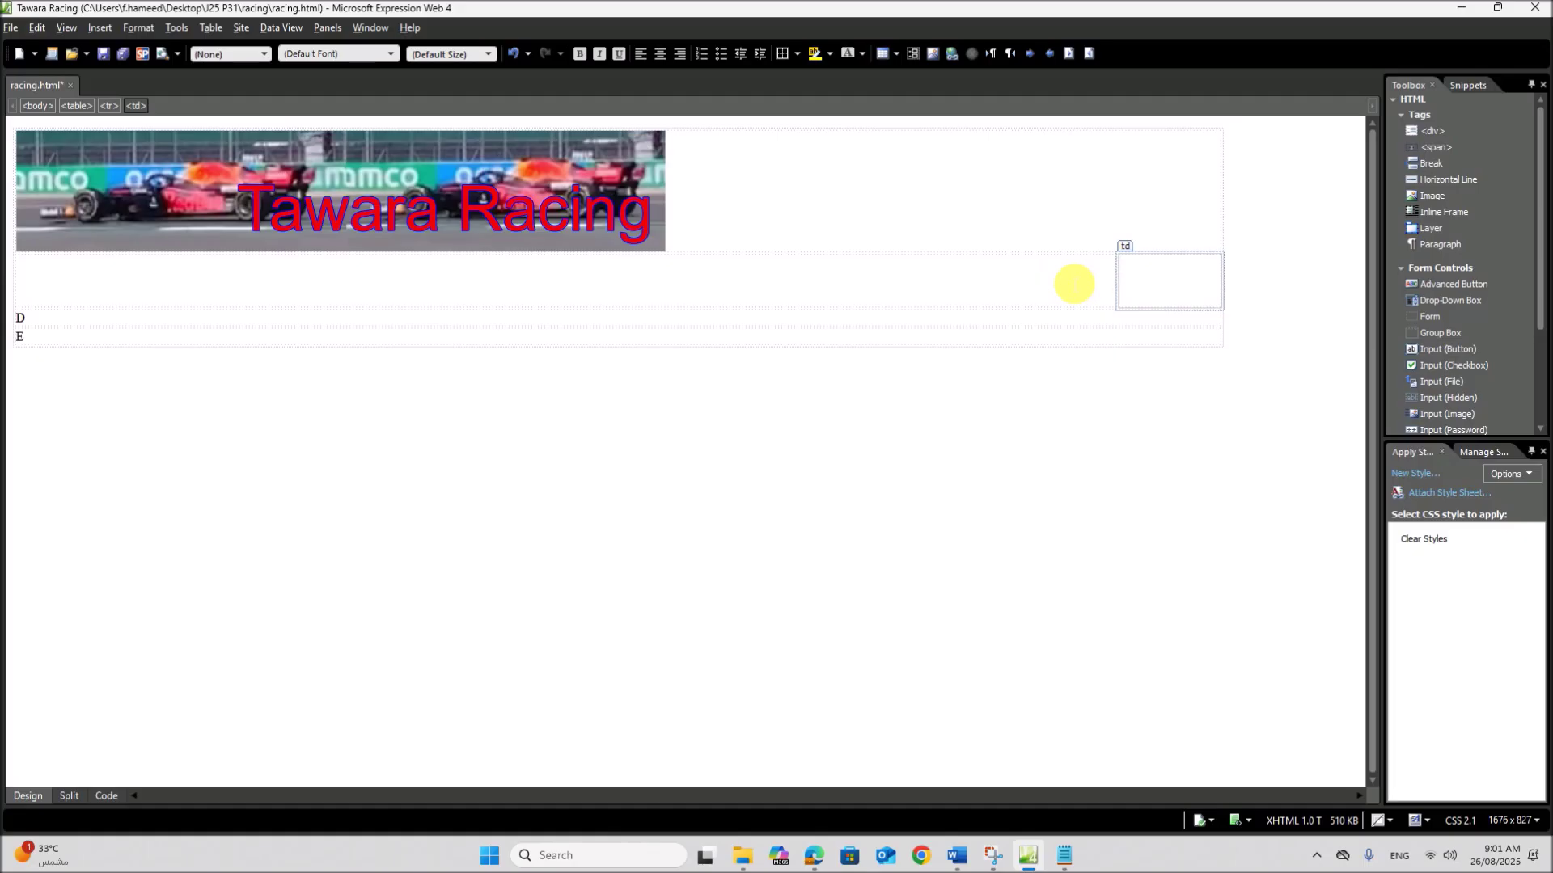
# Copy the whole TRtext.txt paragraph and paste it into cell C
pyautogui.click(1064, 855)
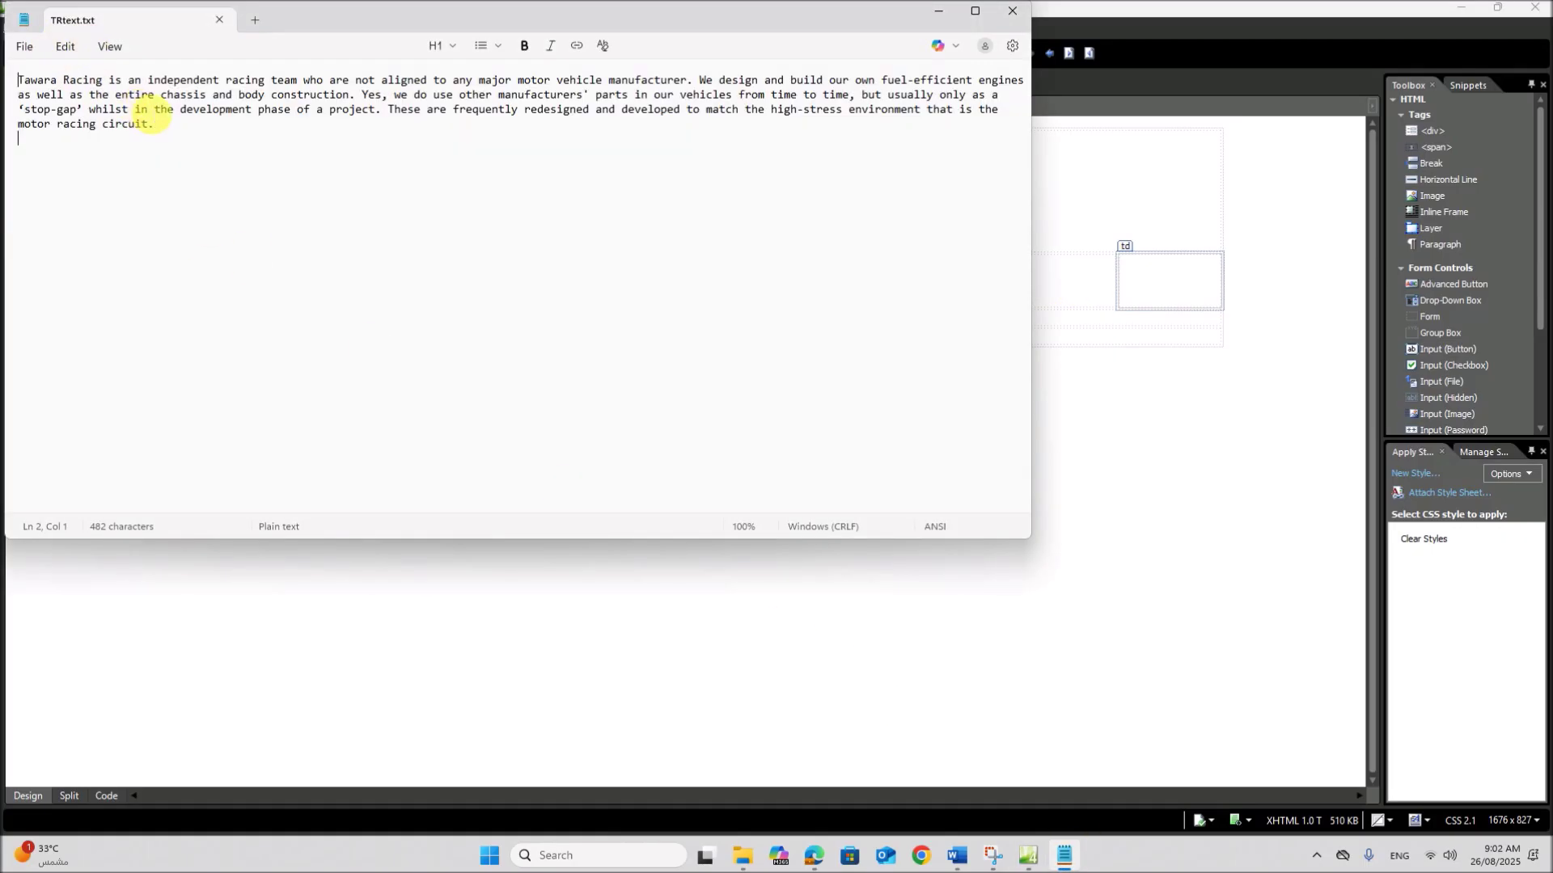
pyautogui.moveTo(157, 125); pyautogui.dragTo(18, 65)
pyautogui.hotkey('ctrl', 'c')
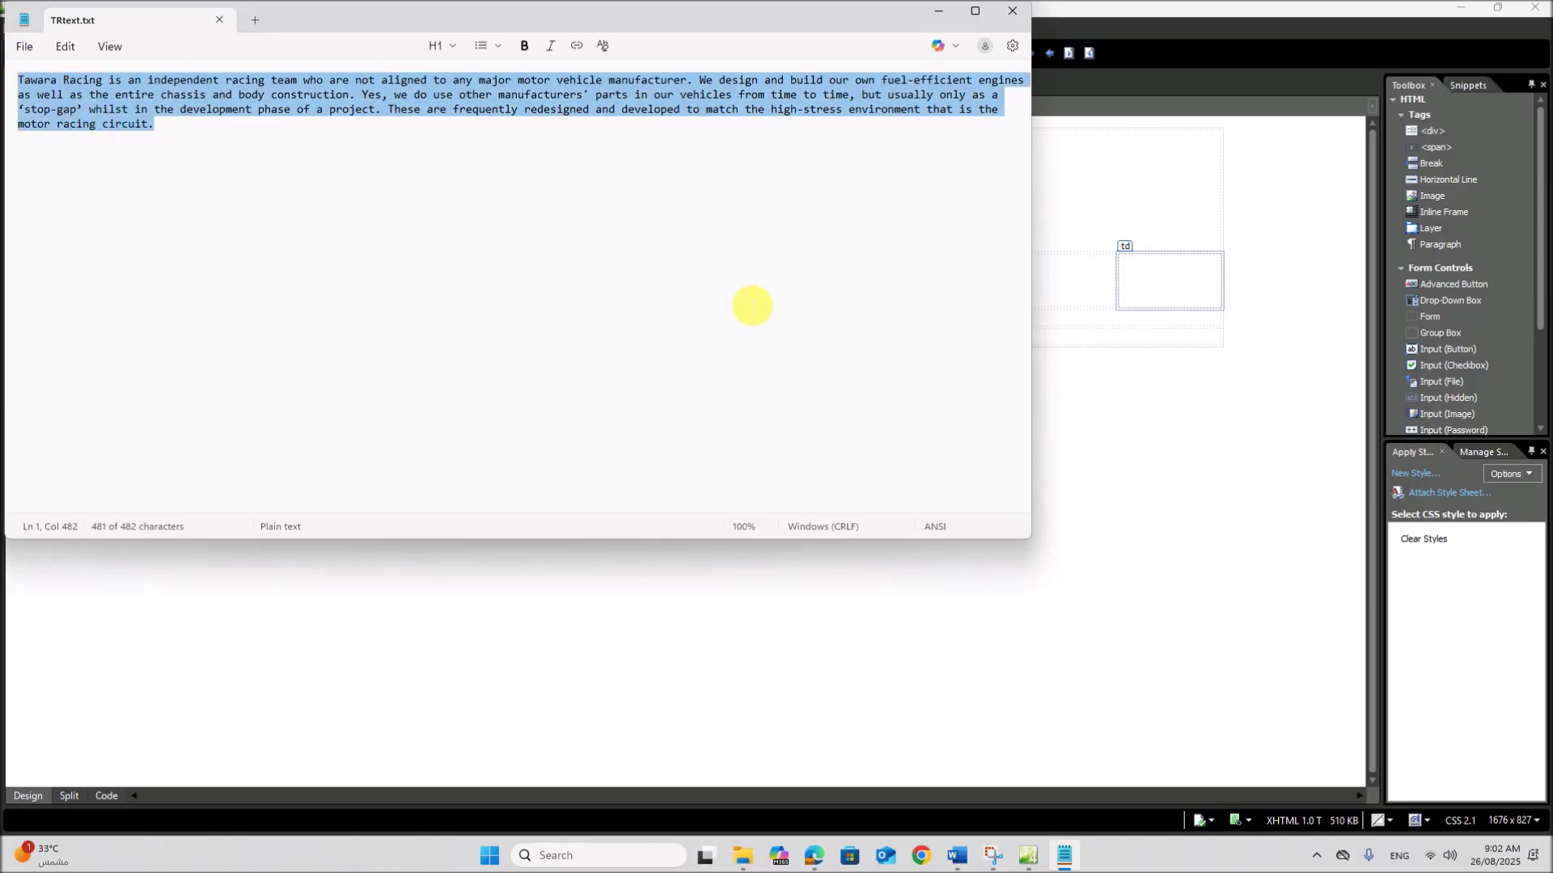
pyautogui.click(1153, 281)
pyautogui.rightClick(1149, 277)
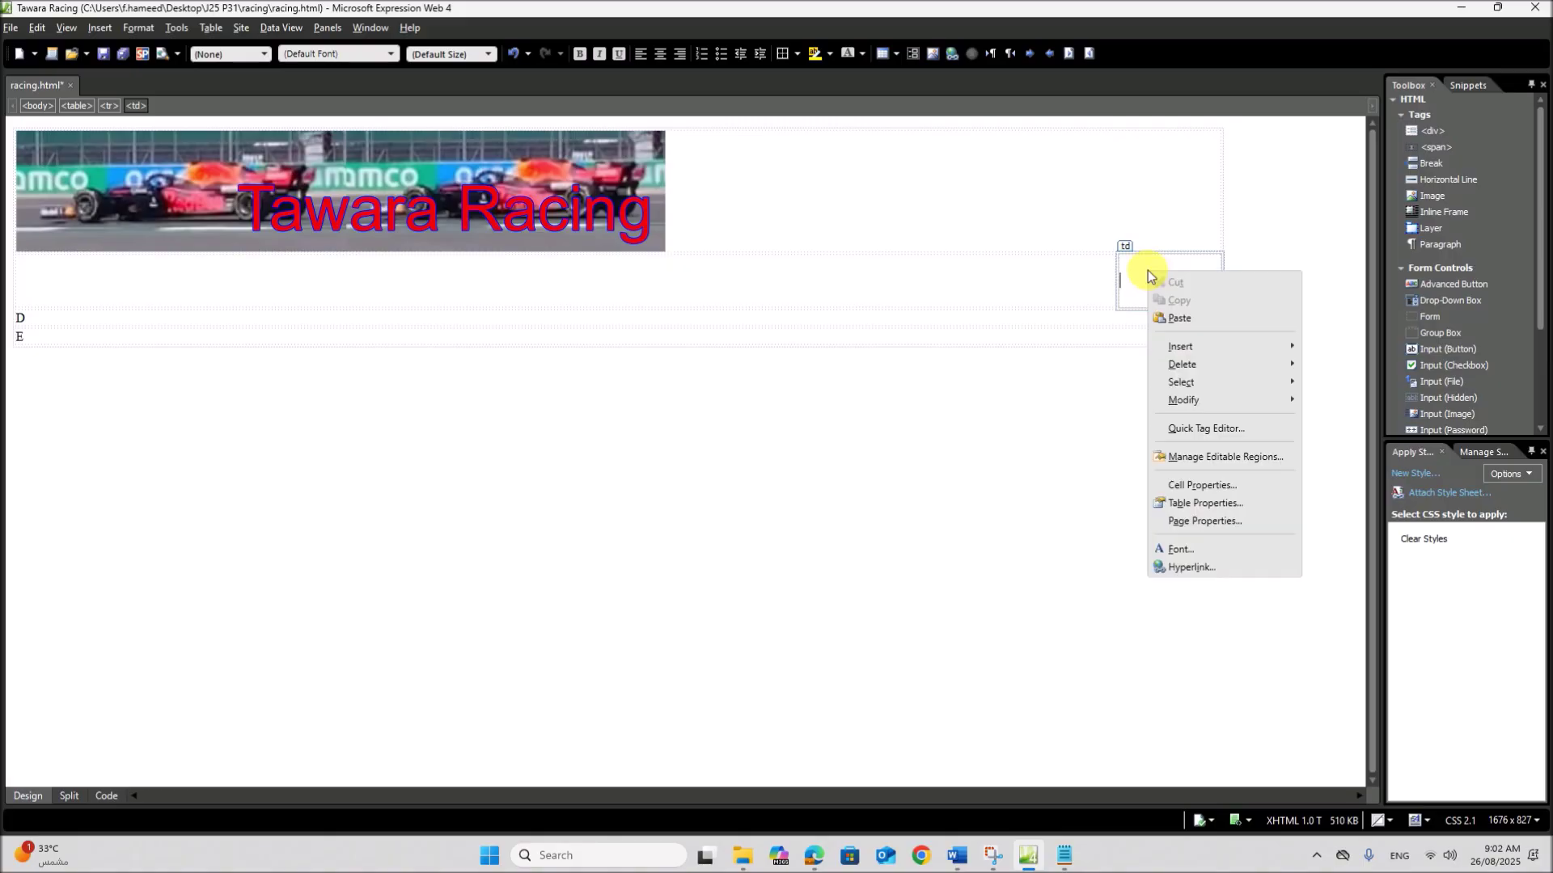
pyautogui.click(1179, 317)
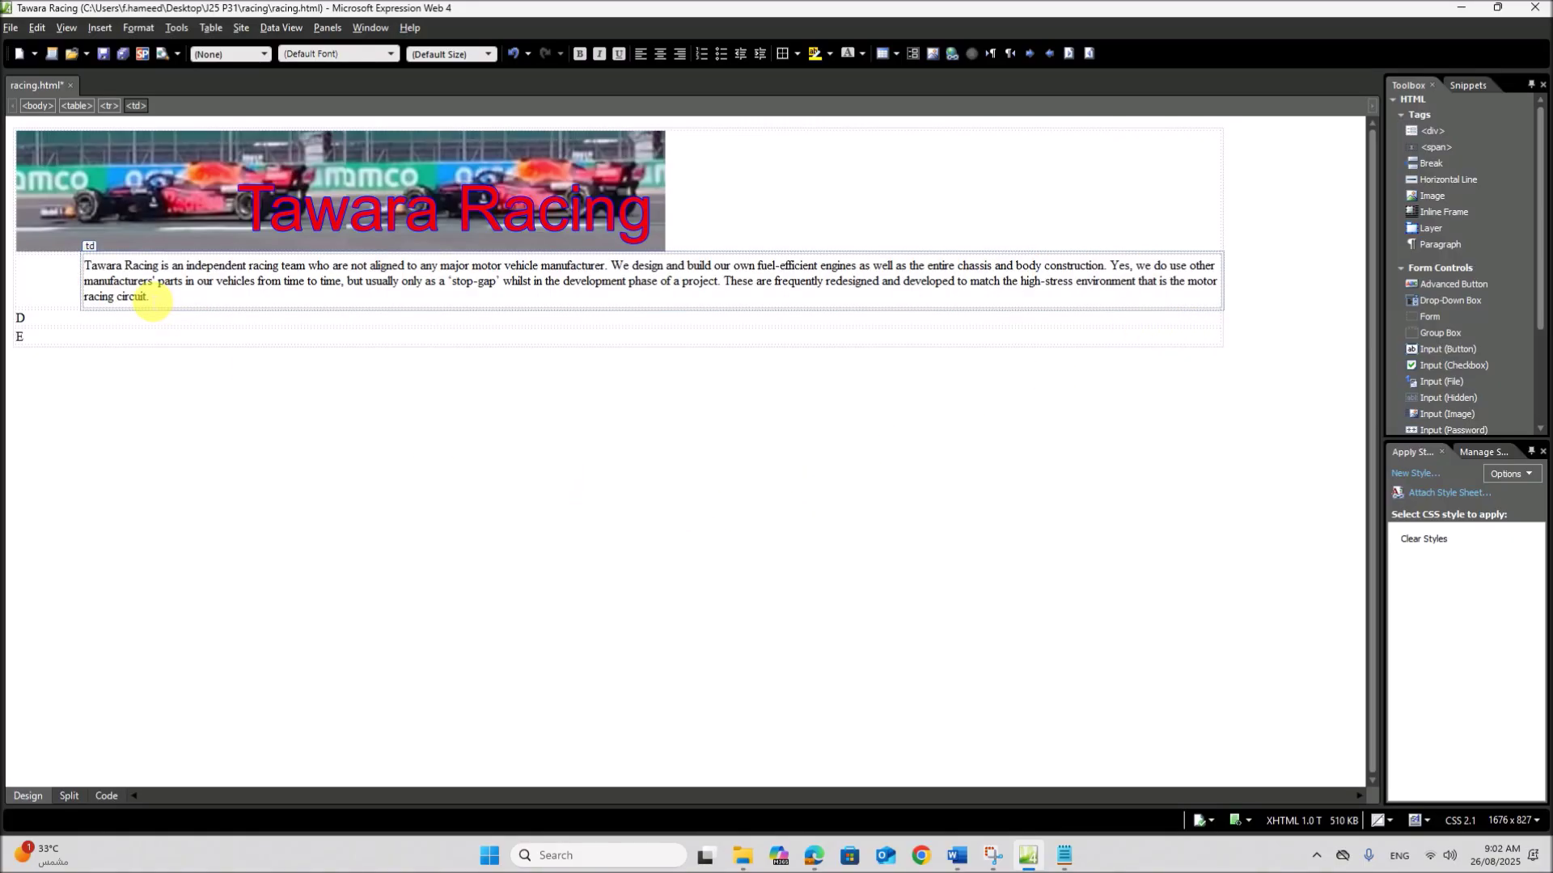
# Apply the Heading 3 <h3> style to the cell C paragraph
pyautogui.click(85, 262)
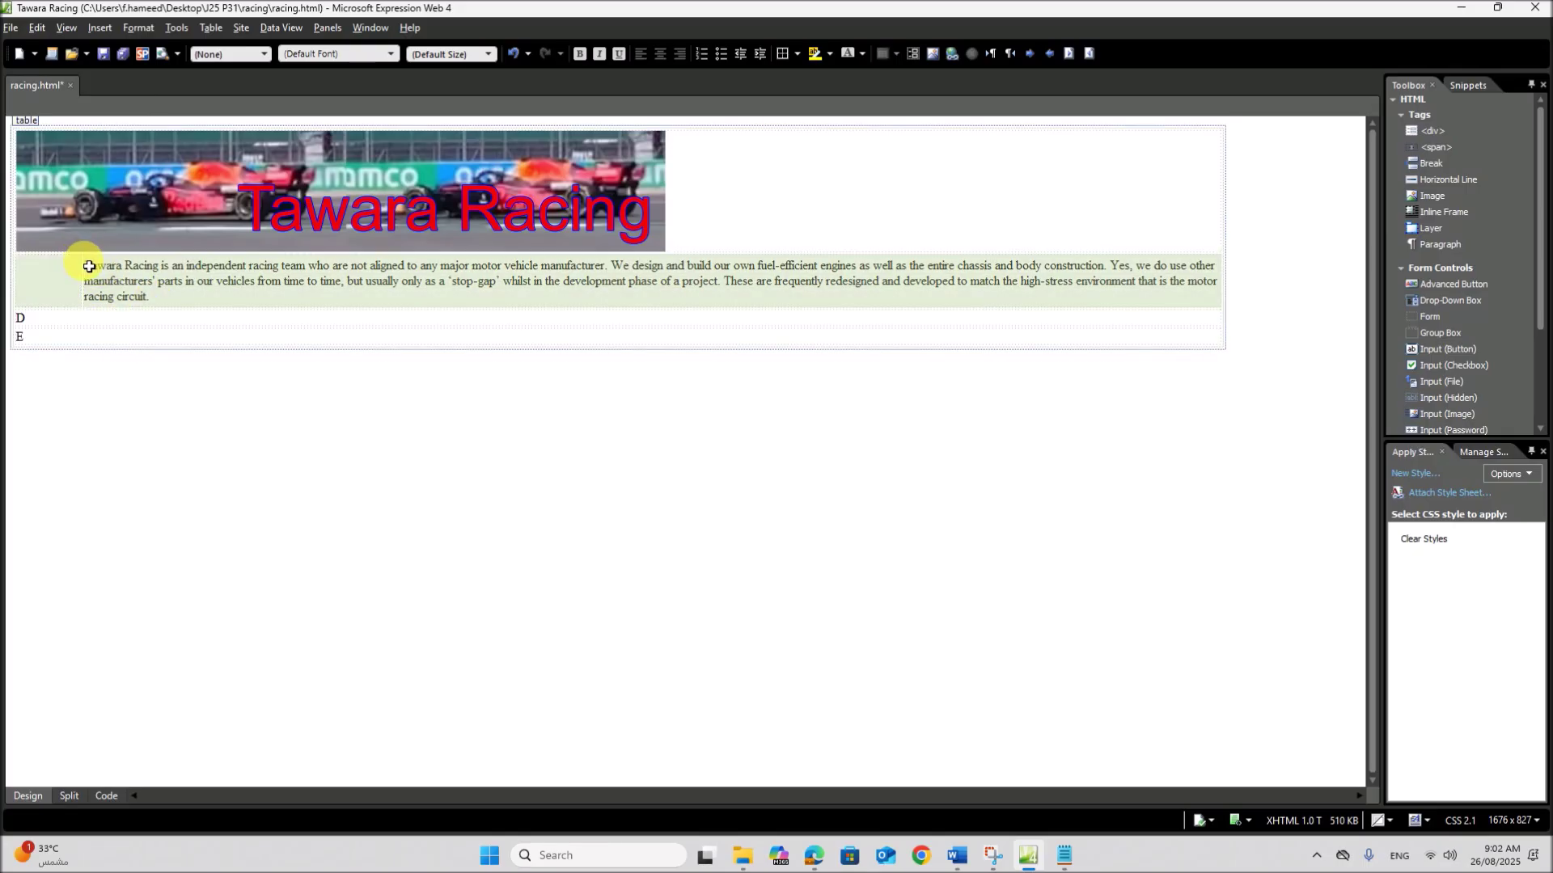
pyautogui.click(92, 268)
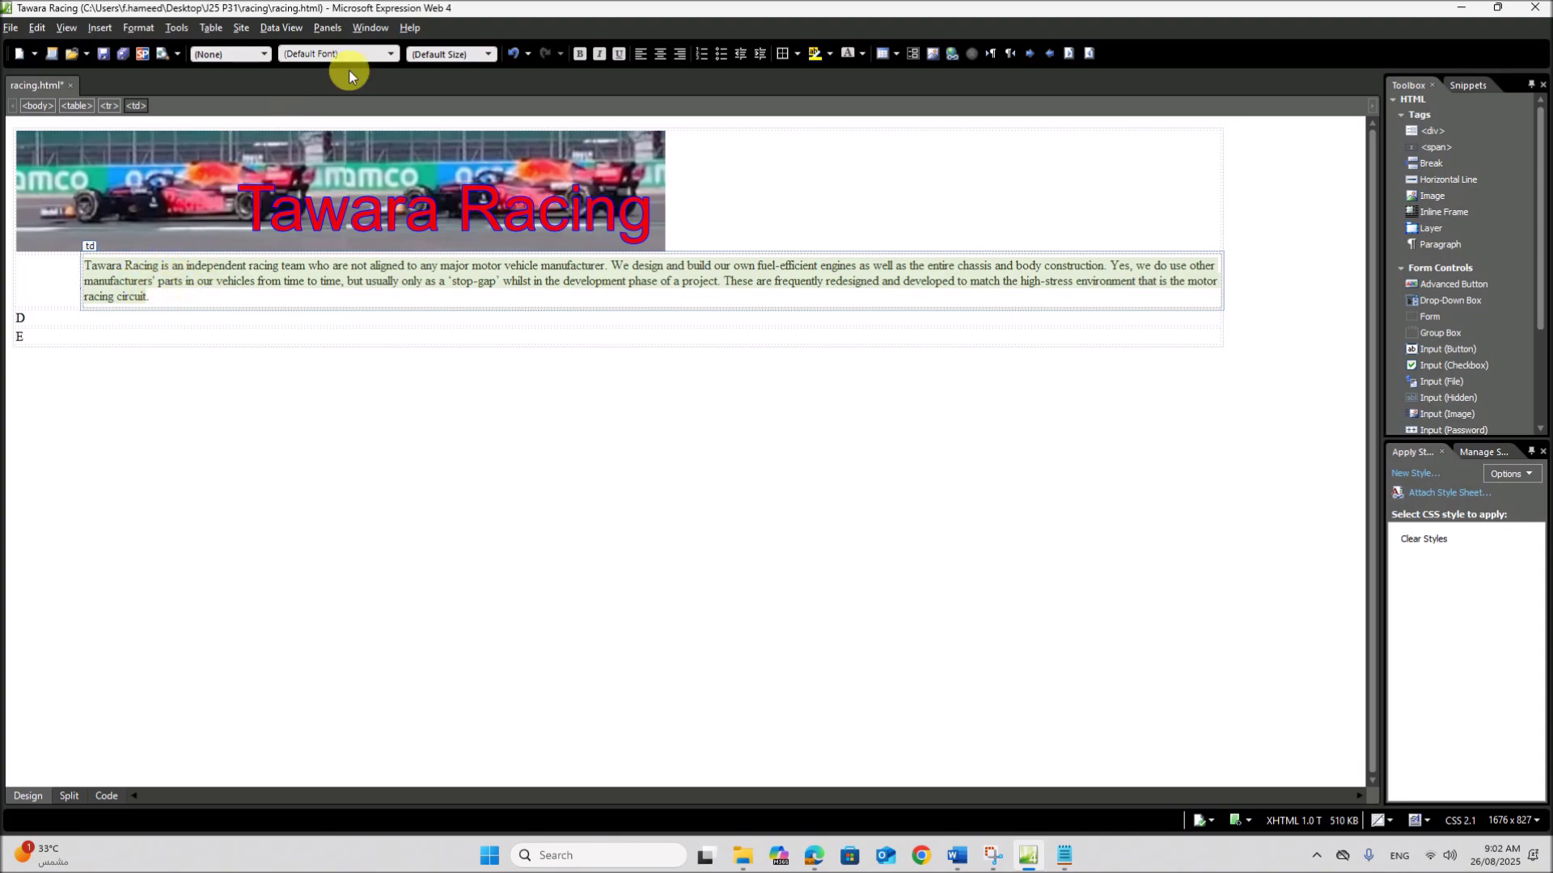
pyautogui.click(389, 54)
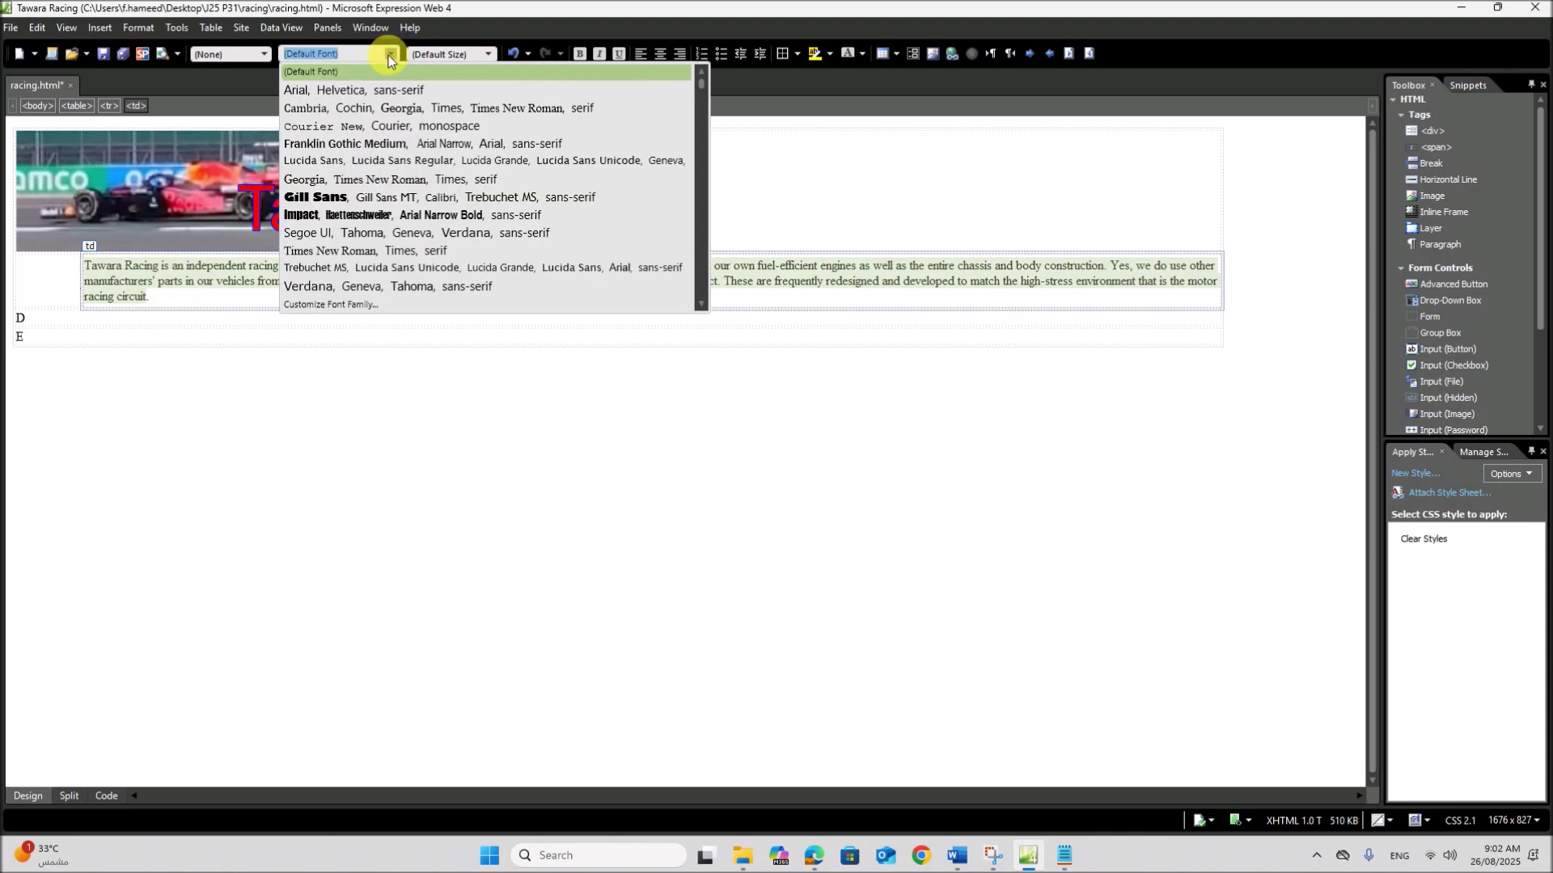
pyautogui.click(260, 57)
pyautogui.click(267, 58)
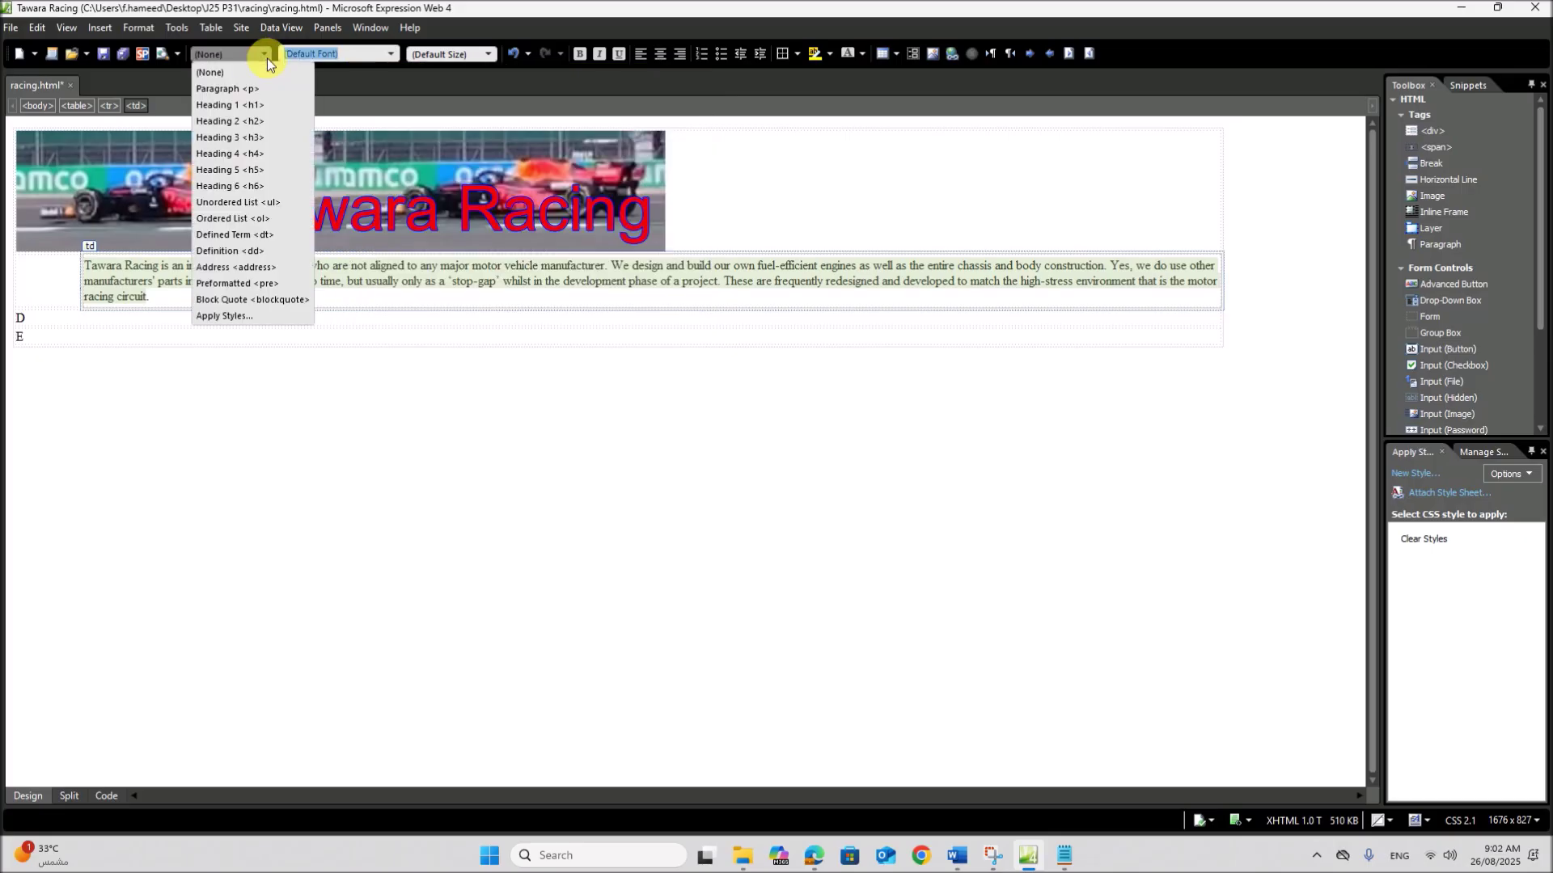
pyautogui.click(240, 138)
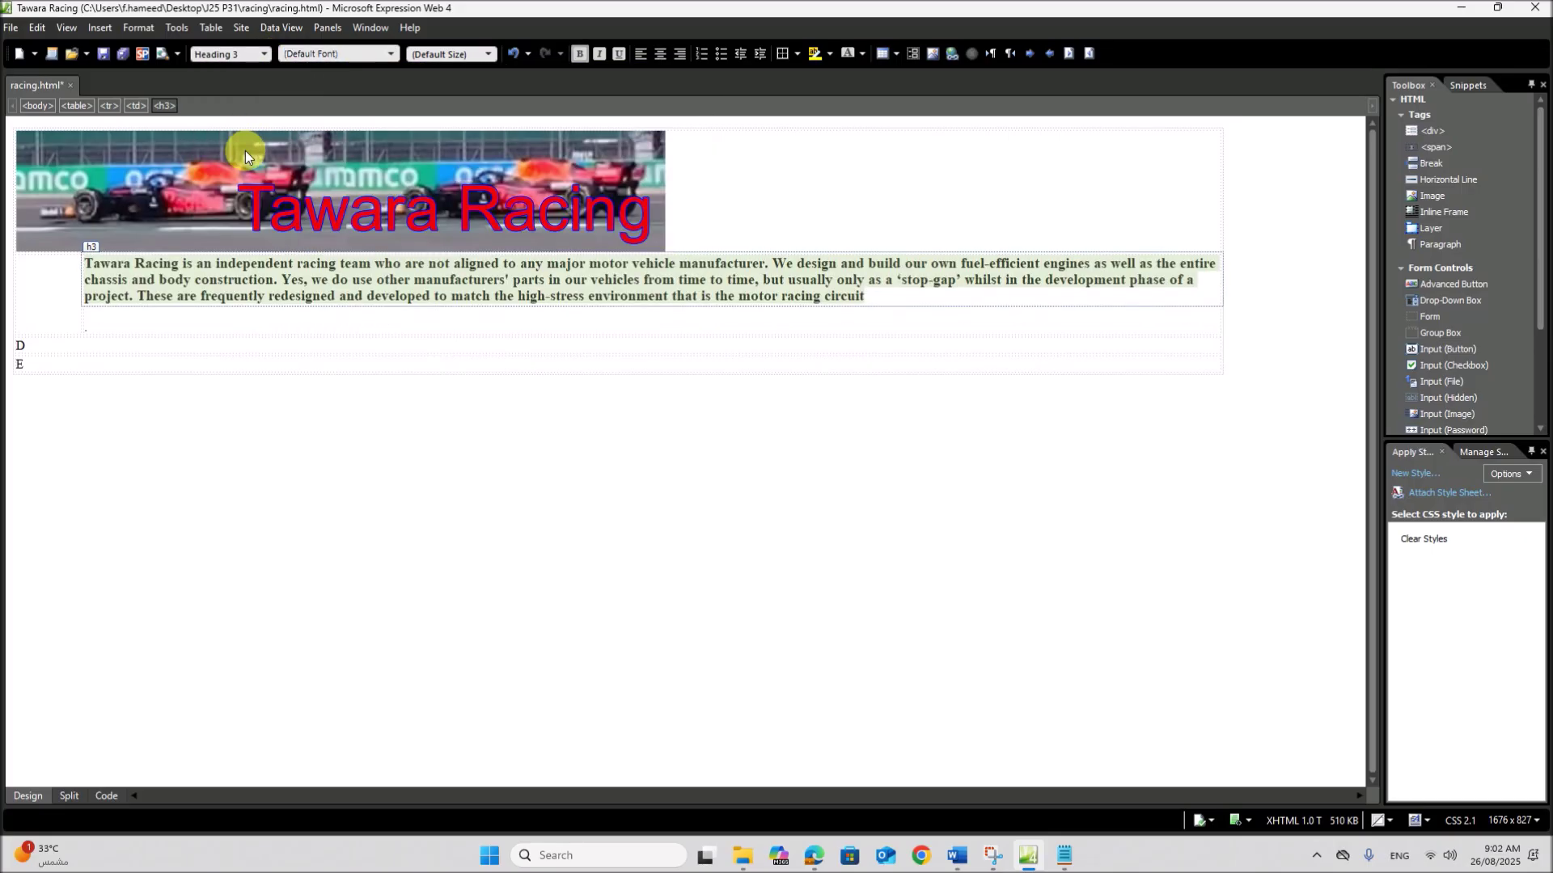
pyautogui.click(821, 854)
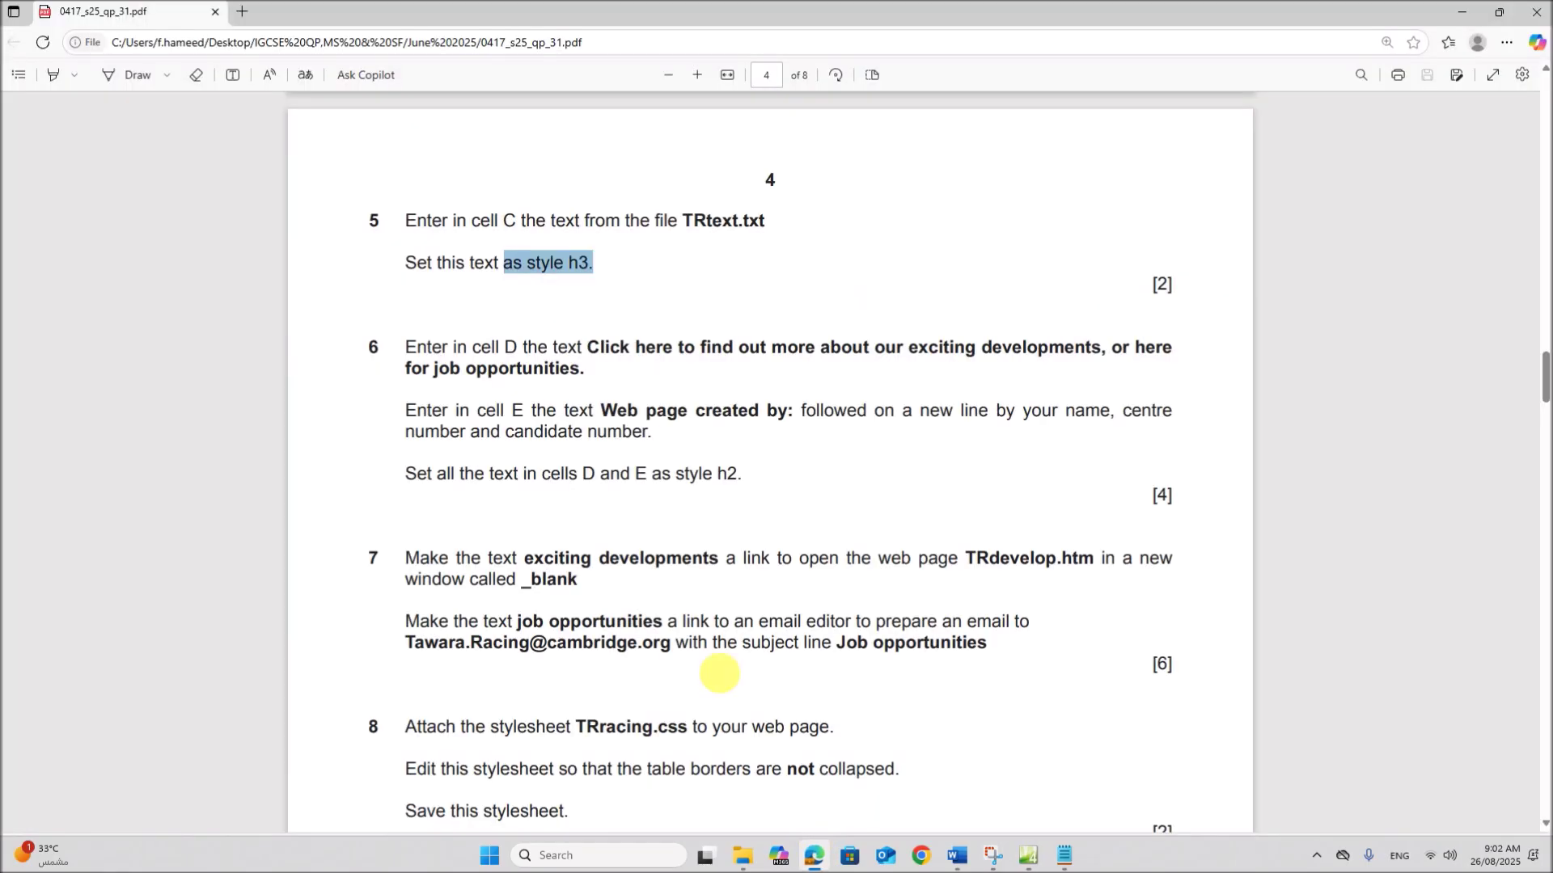
# Copy question 6's 'Click here to find out more…' sentence and paste it into cell D
pyautogui.scroll(-1, 675, 558)
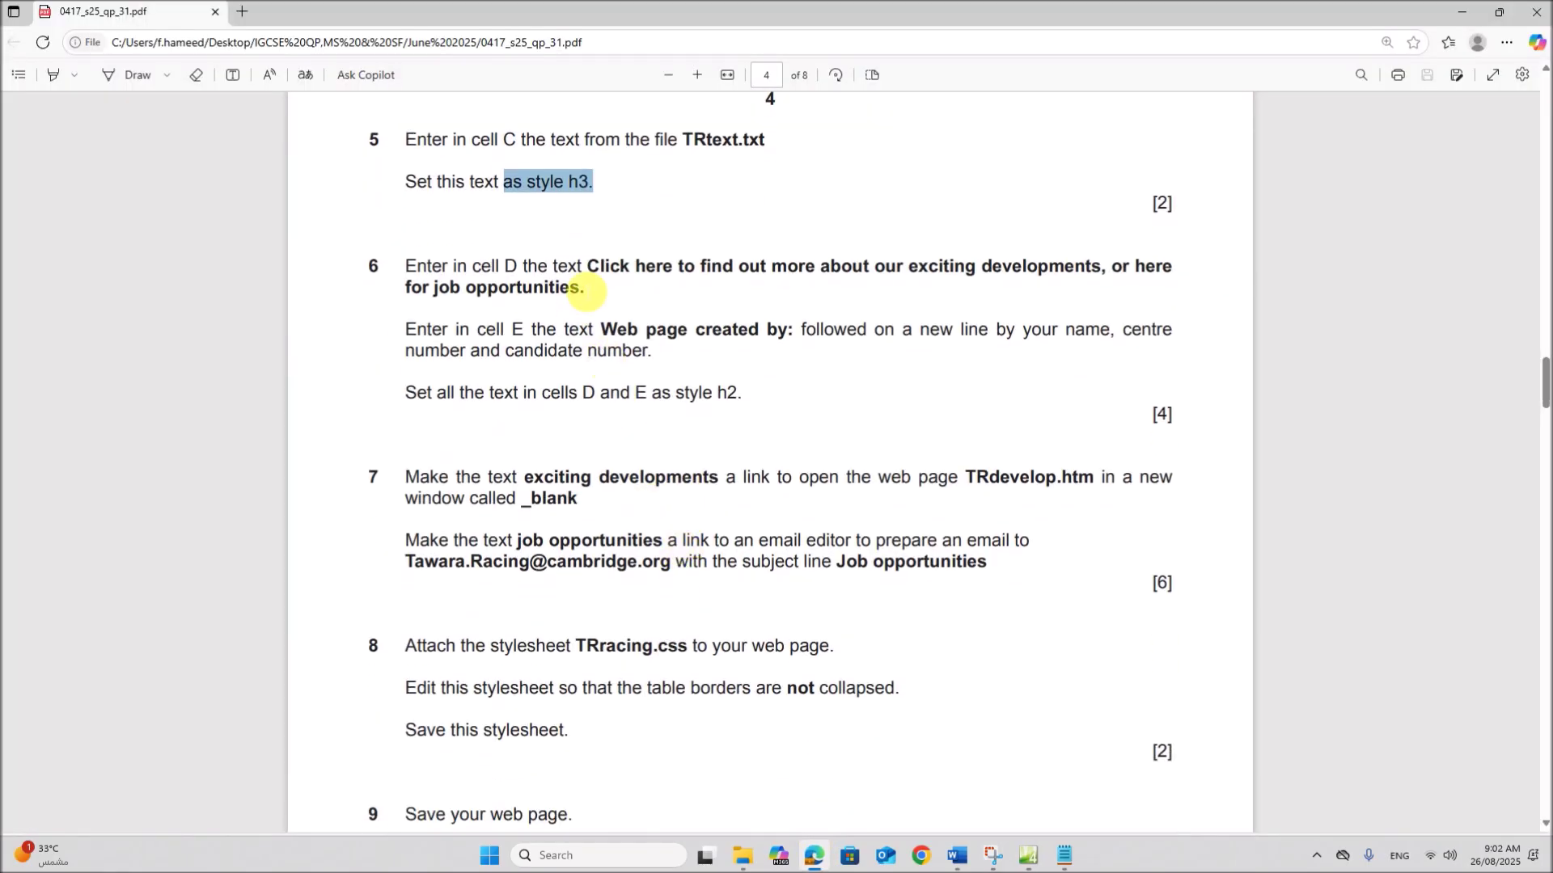
pyautogui.moveTo(587, 269)
pyautogui.mouseDown()
pyautogui.moveTo(1192, 281)
pyautogui.moveTo(671, 320)
pyautogui.moveTo(623, 293)
pyautogui.moveTo(593, 298)
pyautogui.mouseUp()
pyautogui.hotkey('ctrl', 'c')
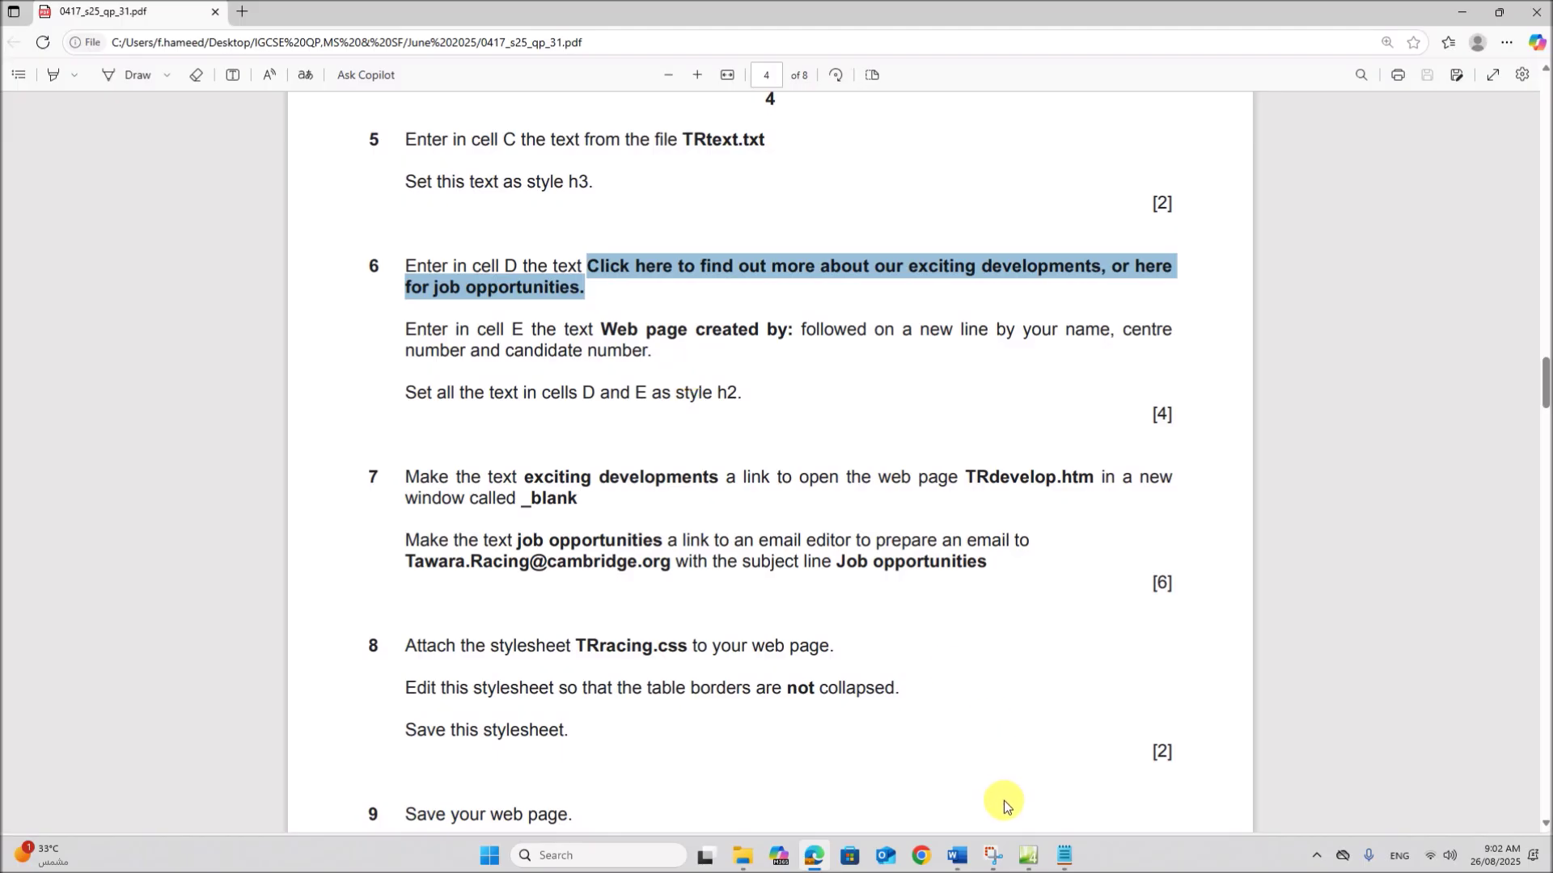
pyautogui.click(1064, 854)
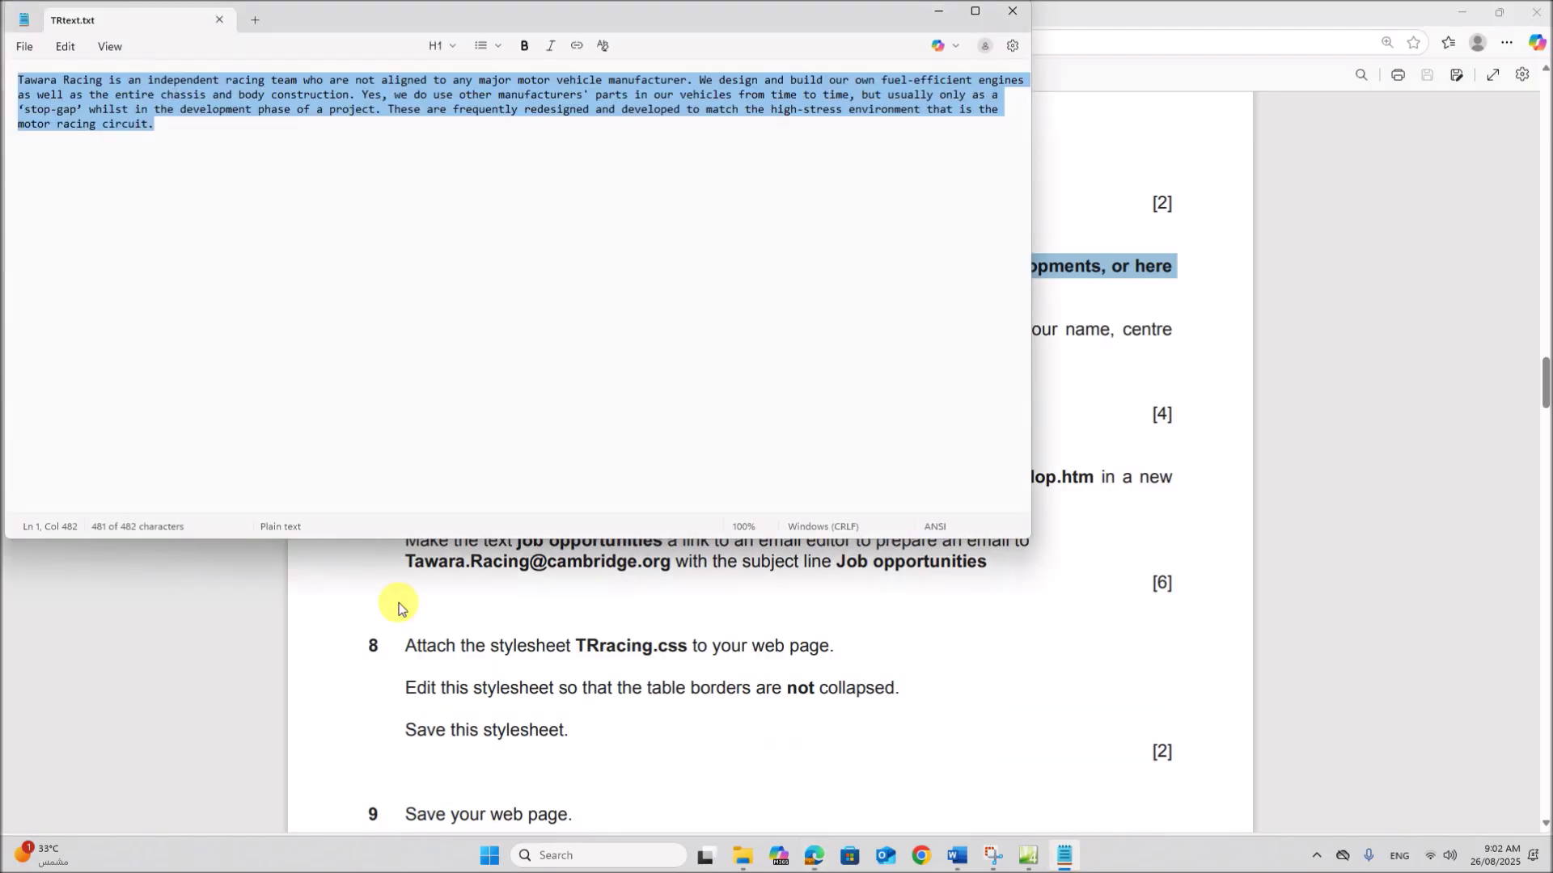
pyautogui.click(1028, 855)
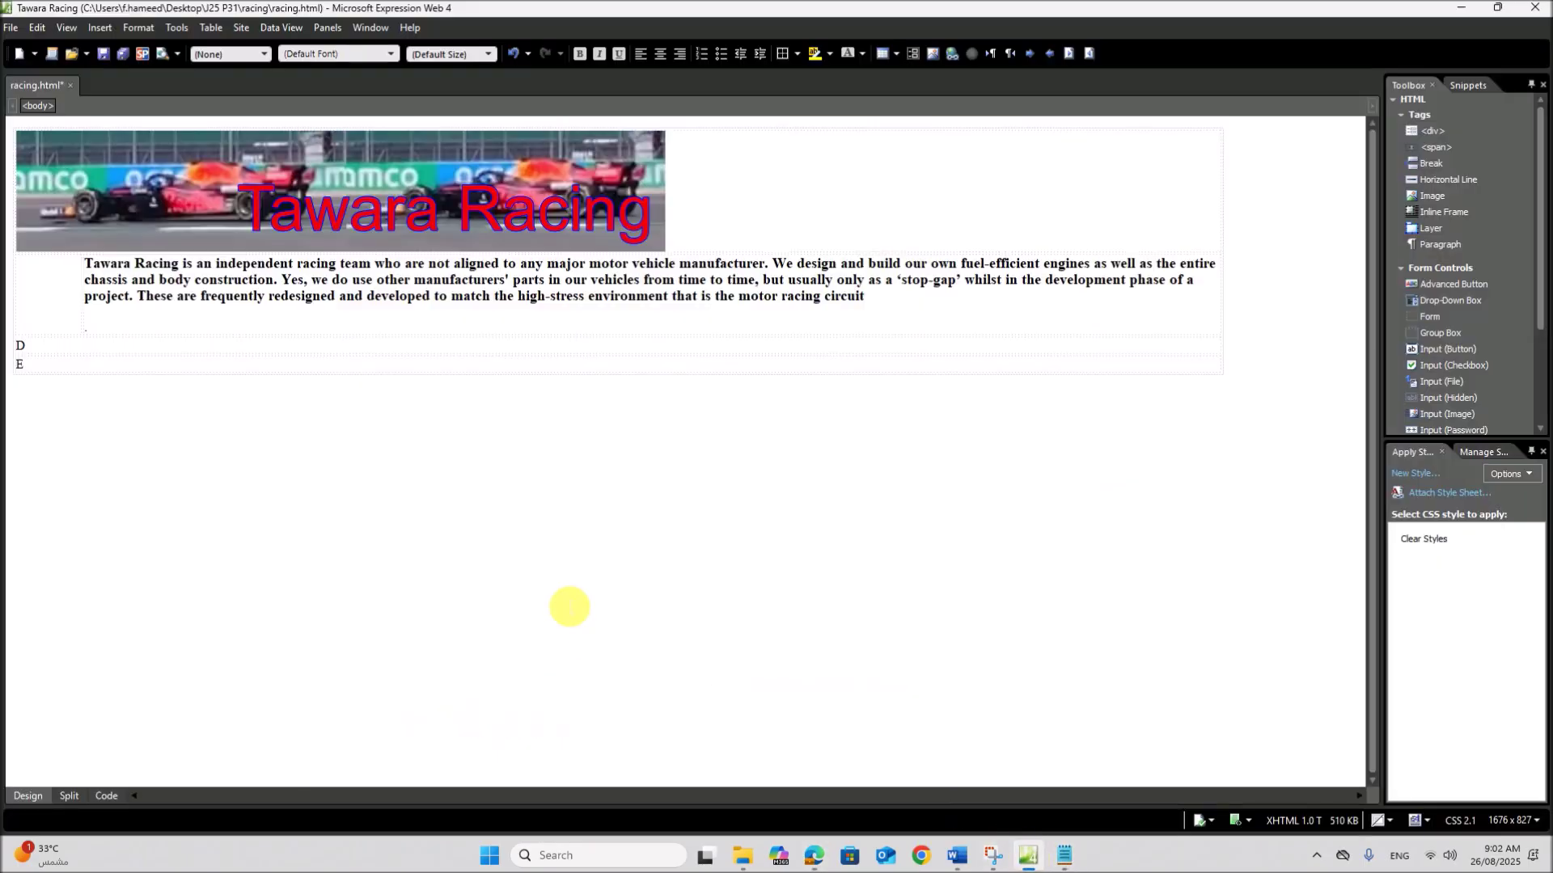
pyautogui.click(65, 346)
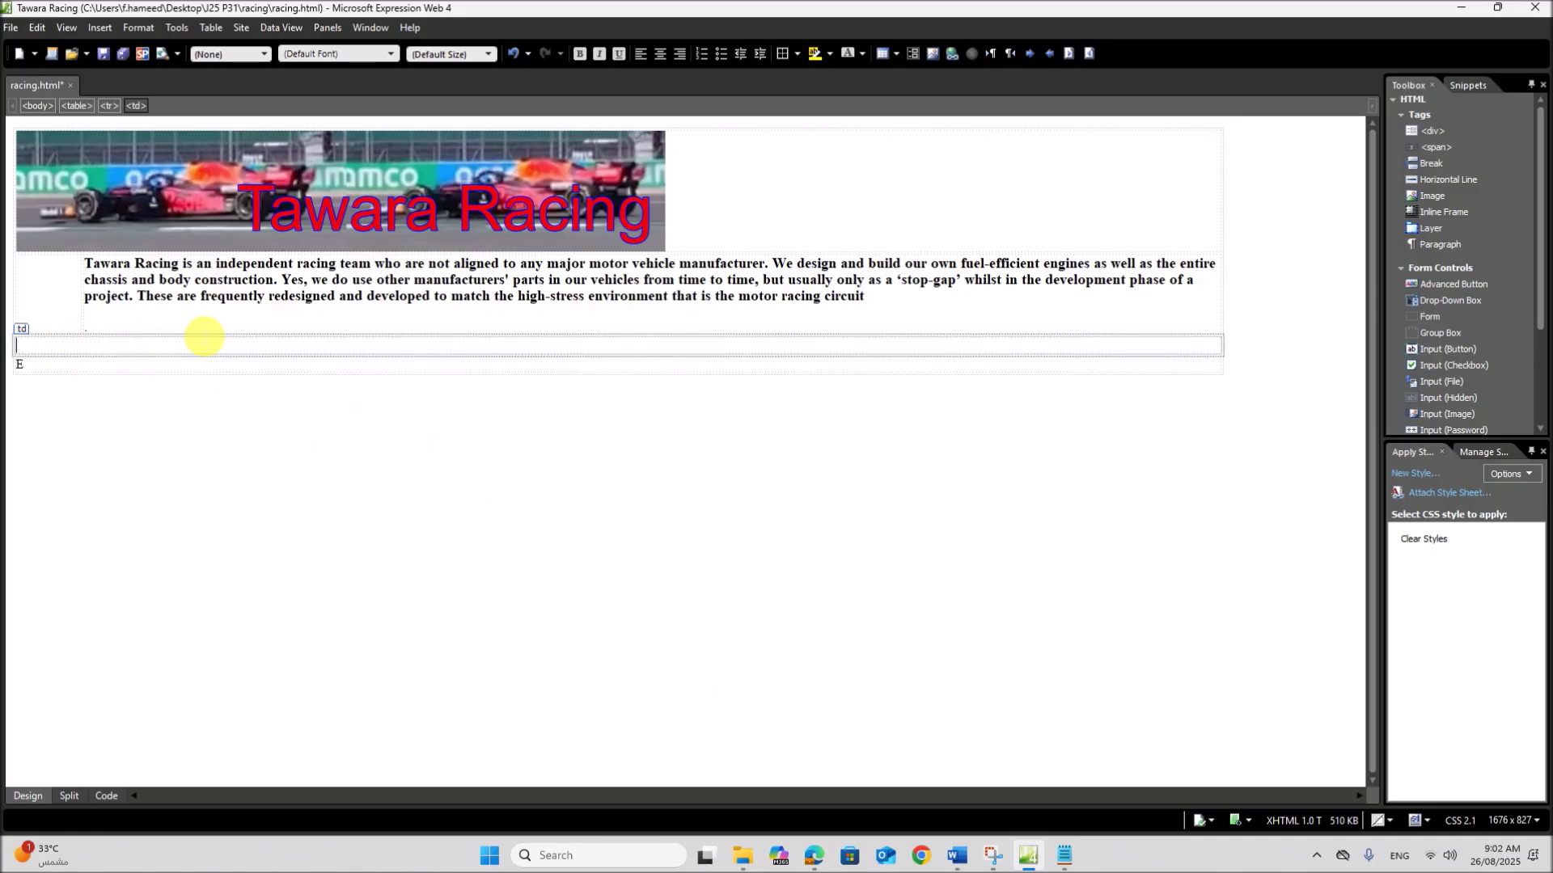
pyautogui.hotkey('ctrl', 'v')
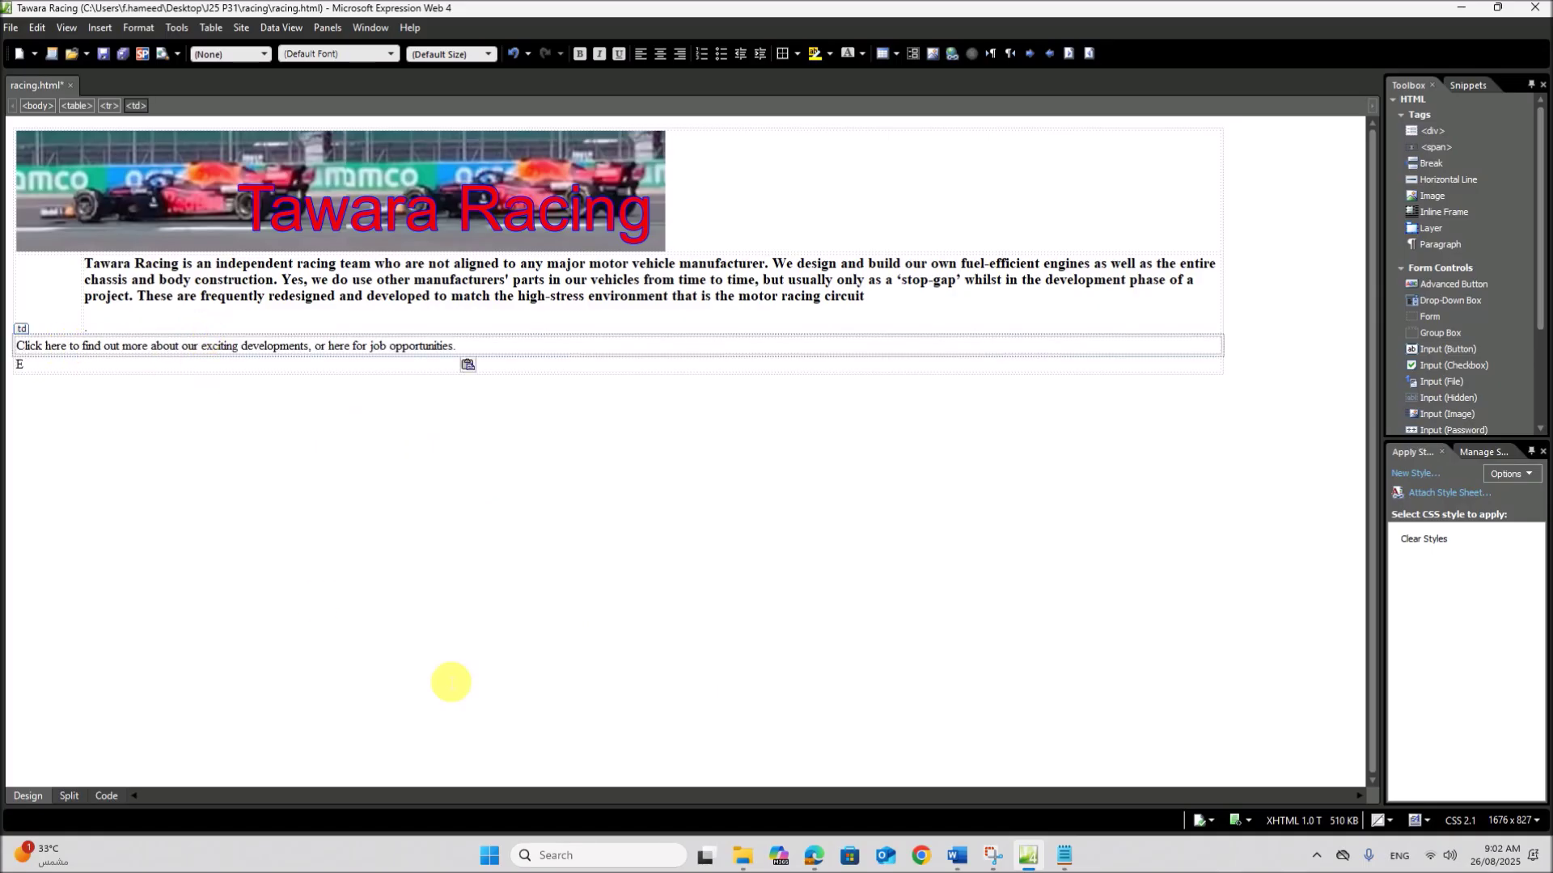
# Select the 'Web page created by:' wording for cell E in question 6
pyautogui.click(813, 855)
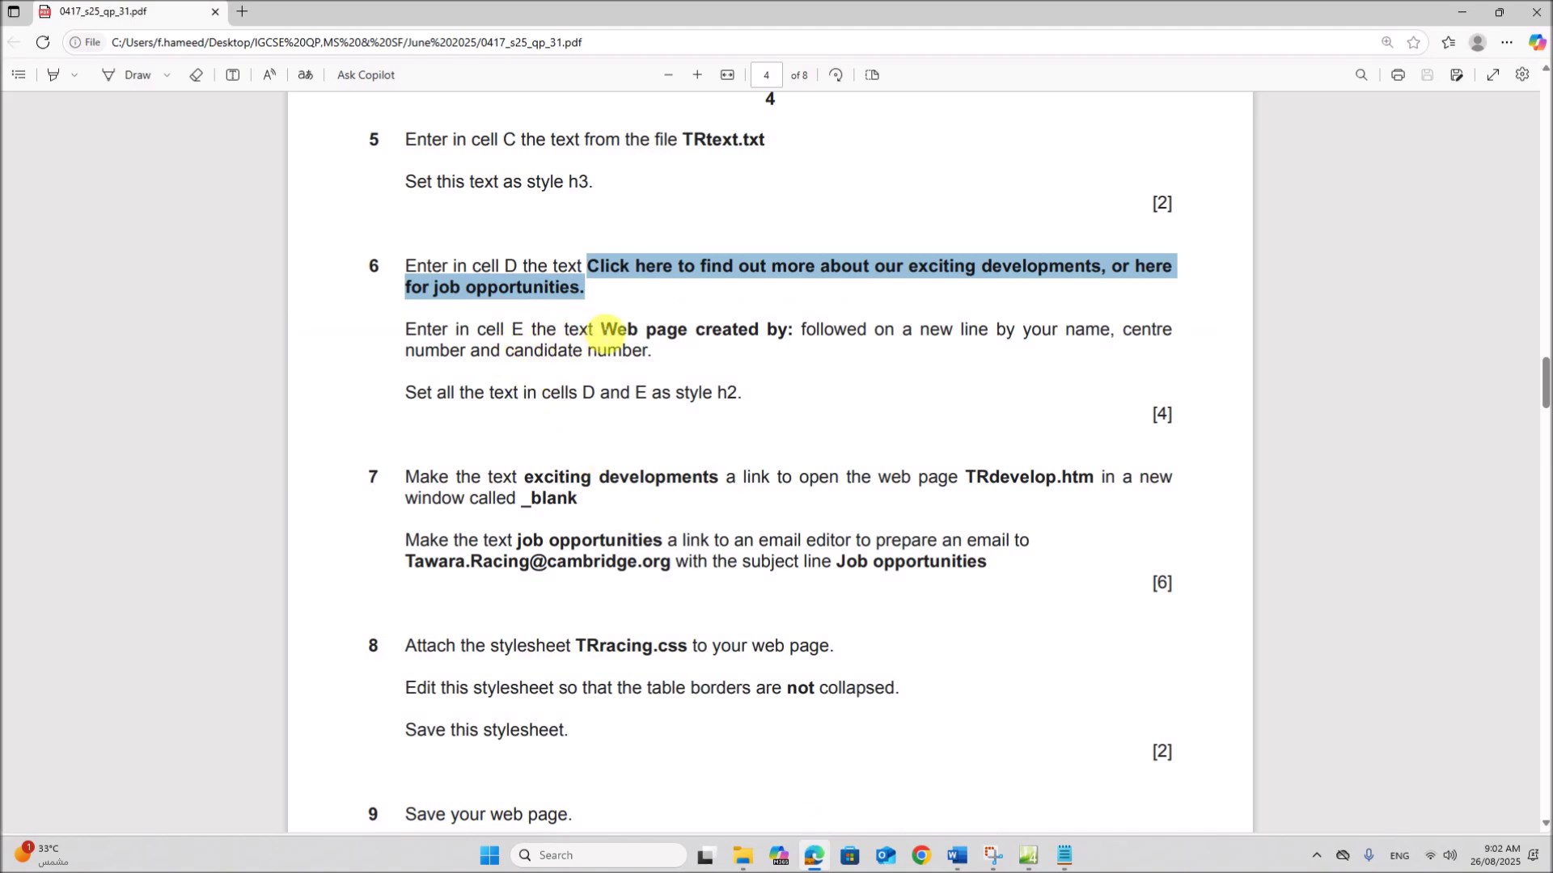
pyautogui.moveTo(607, 333); pyautogui.dragTo(788, 340)
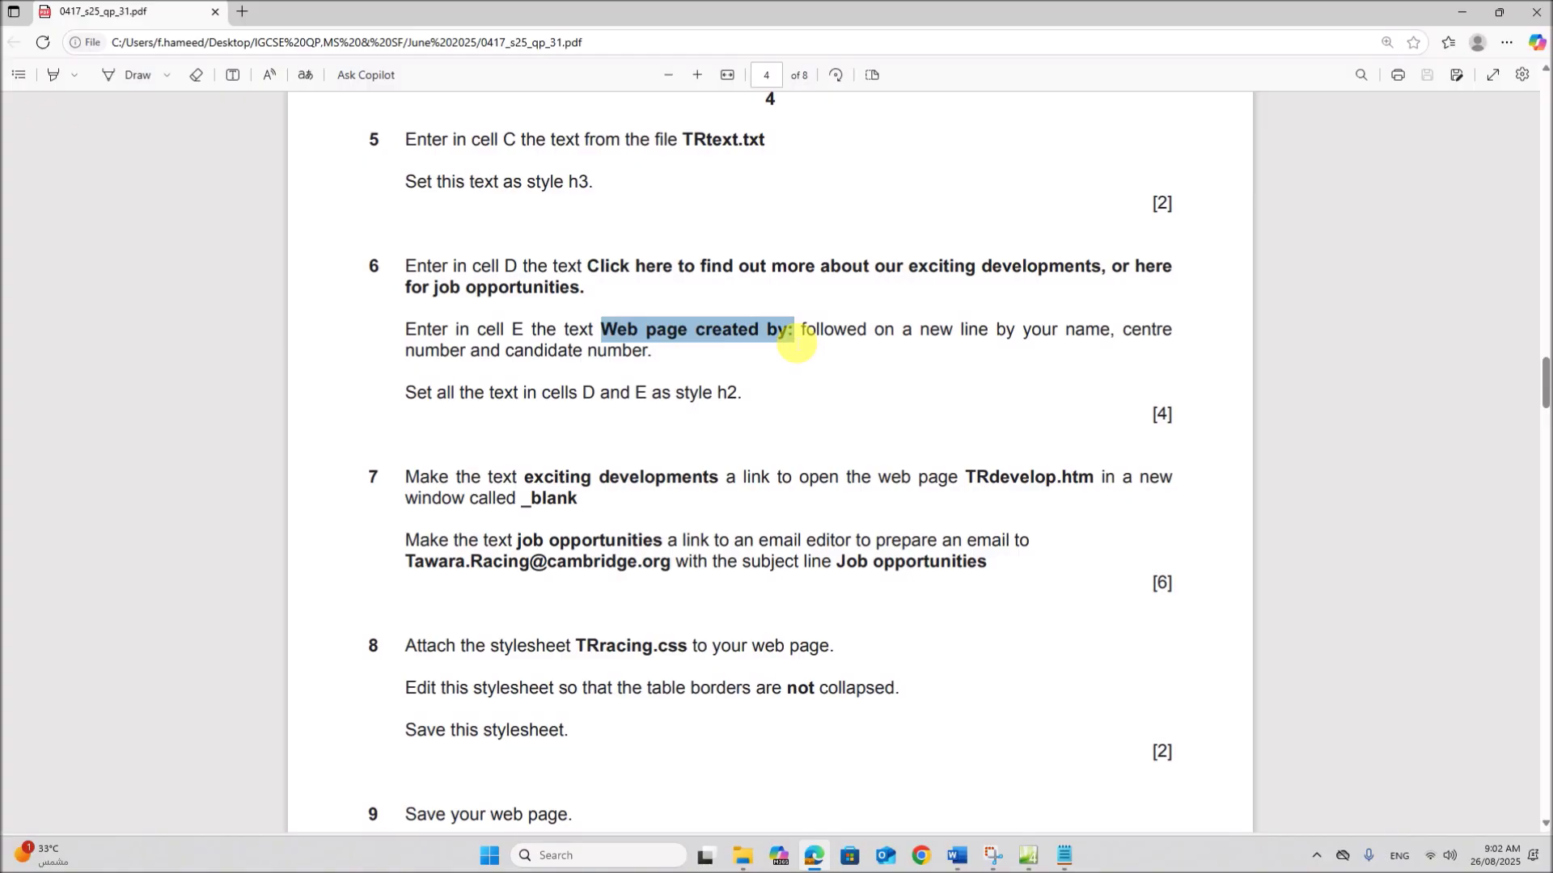
pyautogui.moveTo(796, 341); pyautogui.dragTo(798, 340)
pyautogui.hotkey('ctrl', 'c')
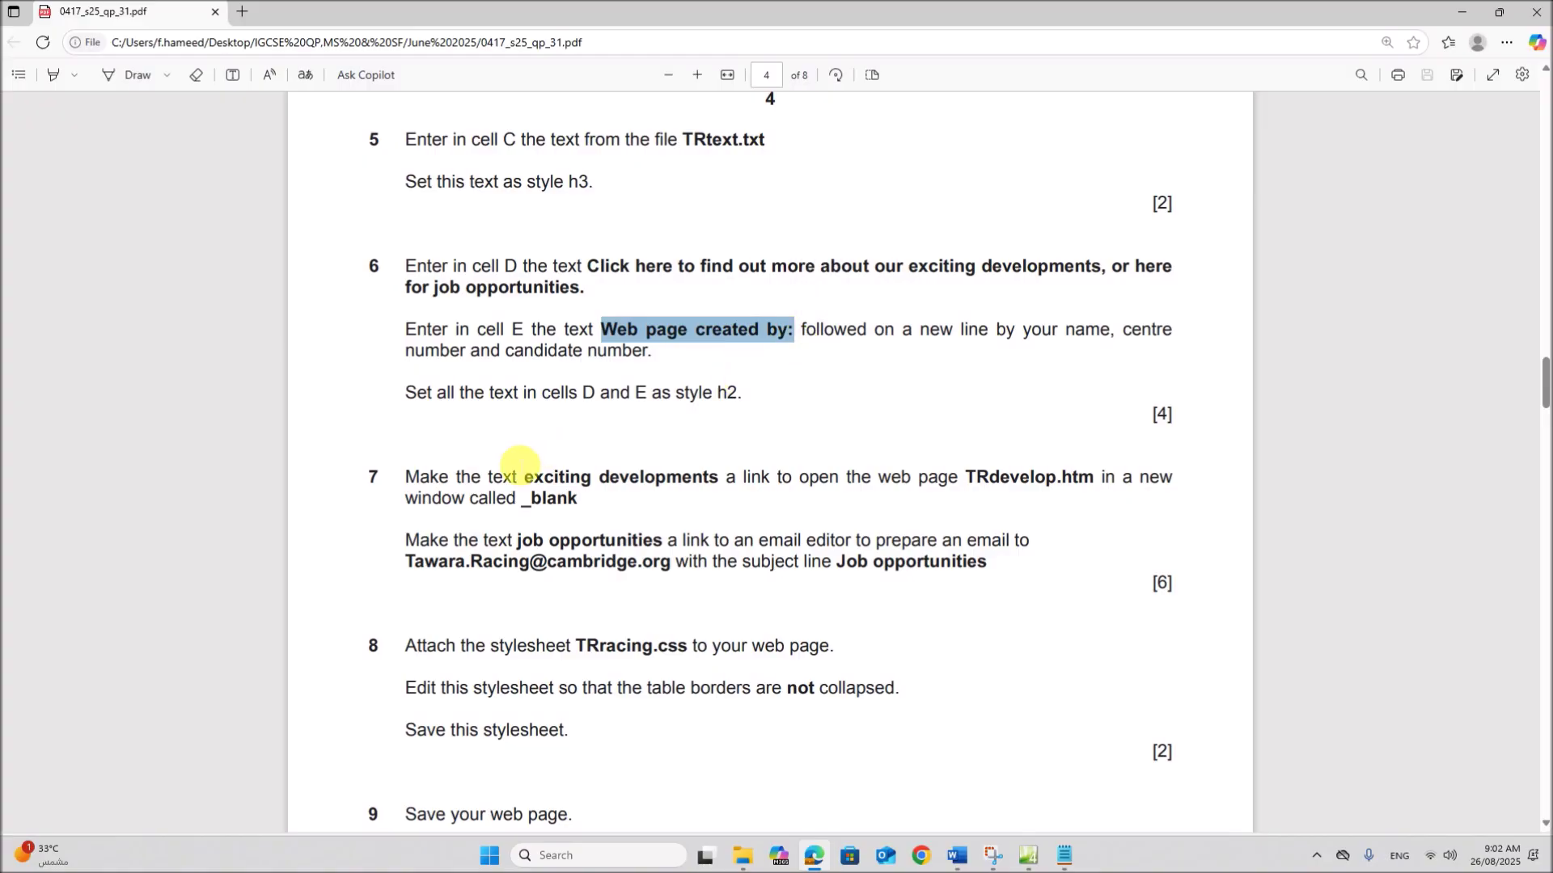
pyautogui.click(1028, 855)
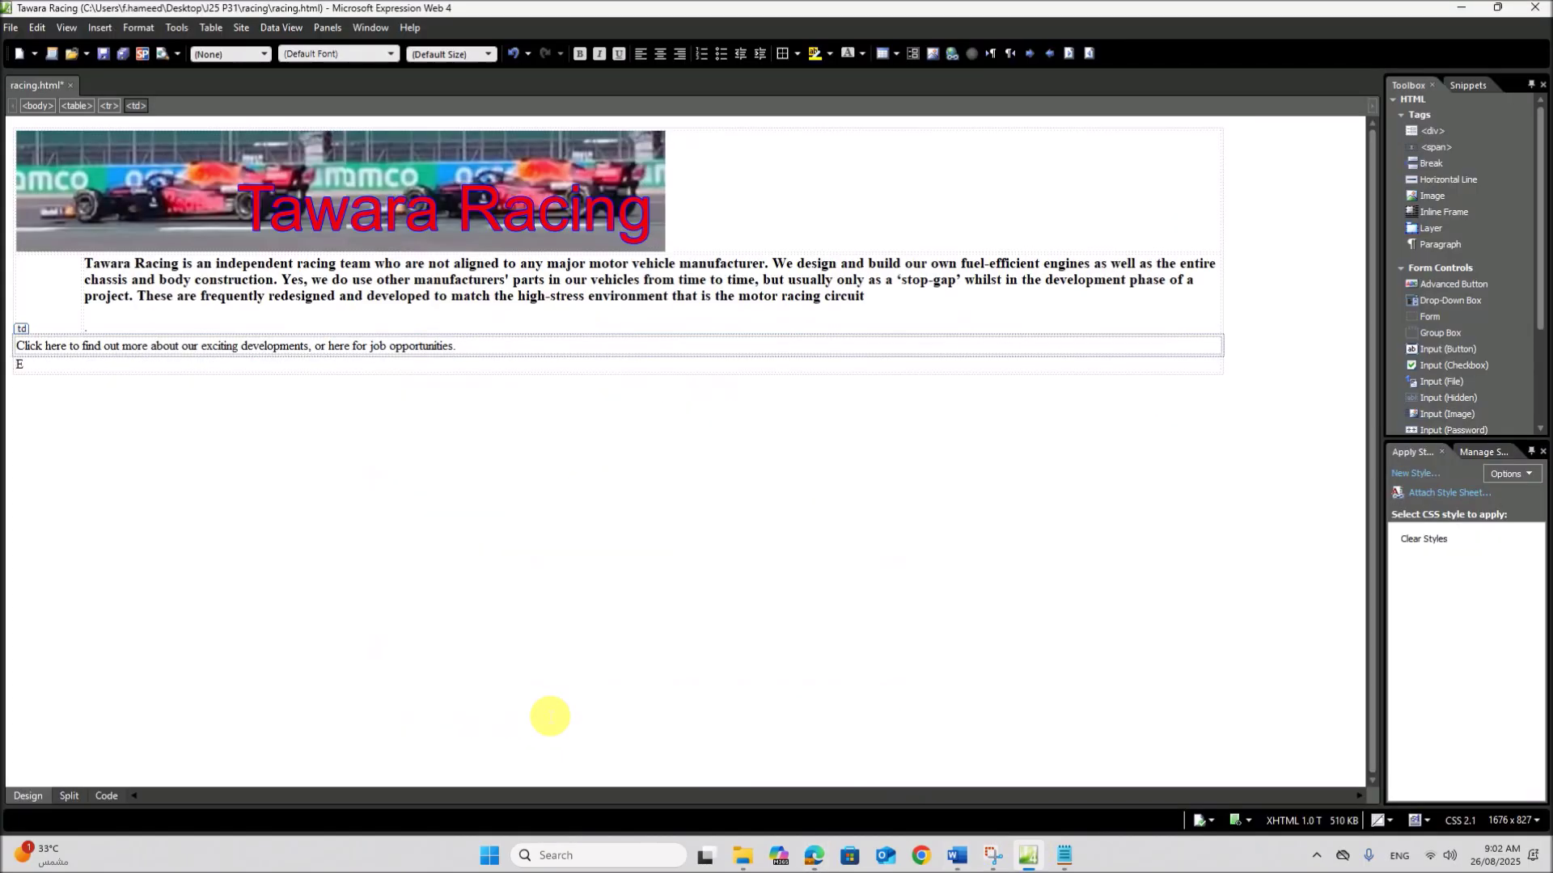
# Paste 'Web page created by:' into cell E, then add the name, centre and candidate numbers below
pyautogui.click(42, 368)
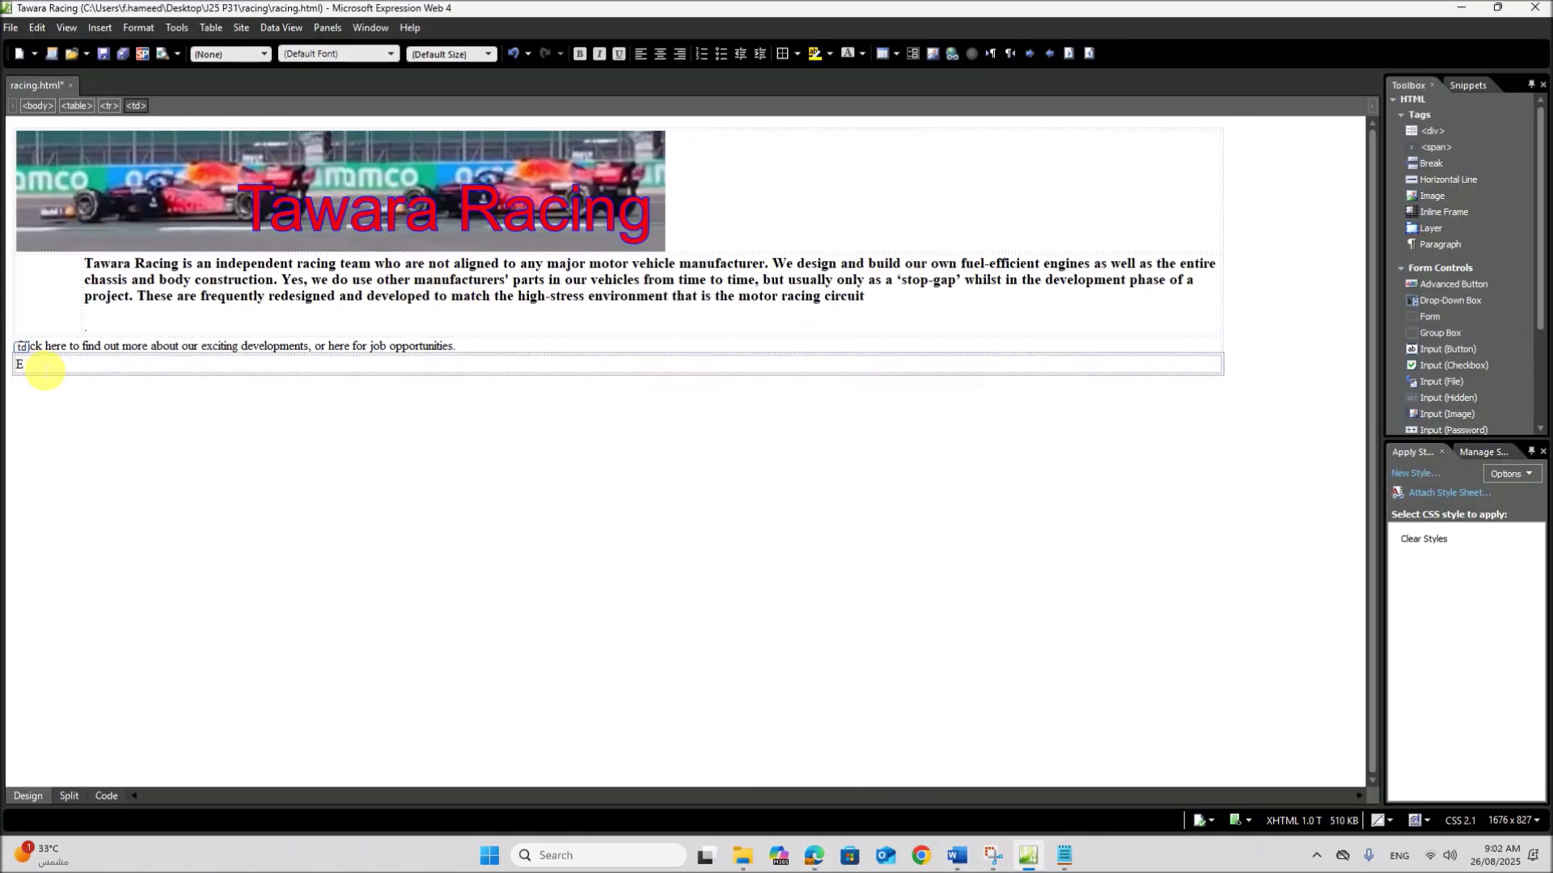
pyautogui.hotkey('ctrl', 'v')
pyautogui.press('Return')
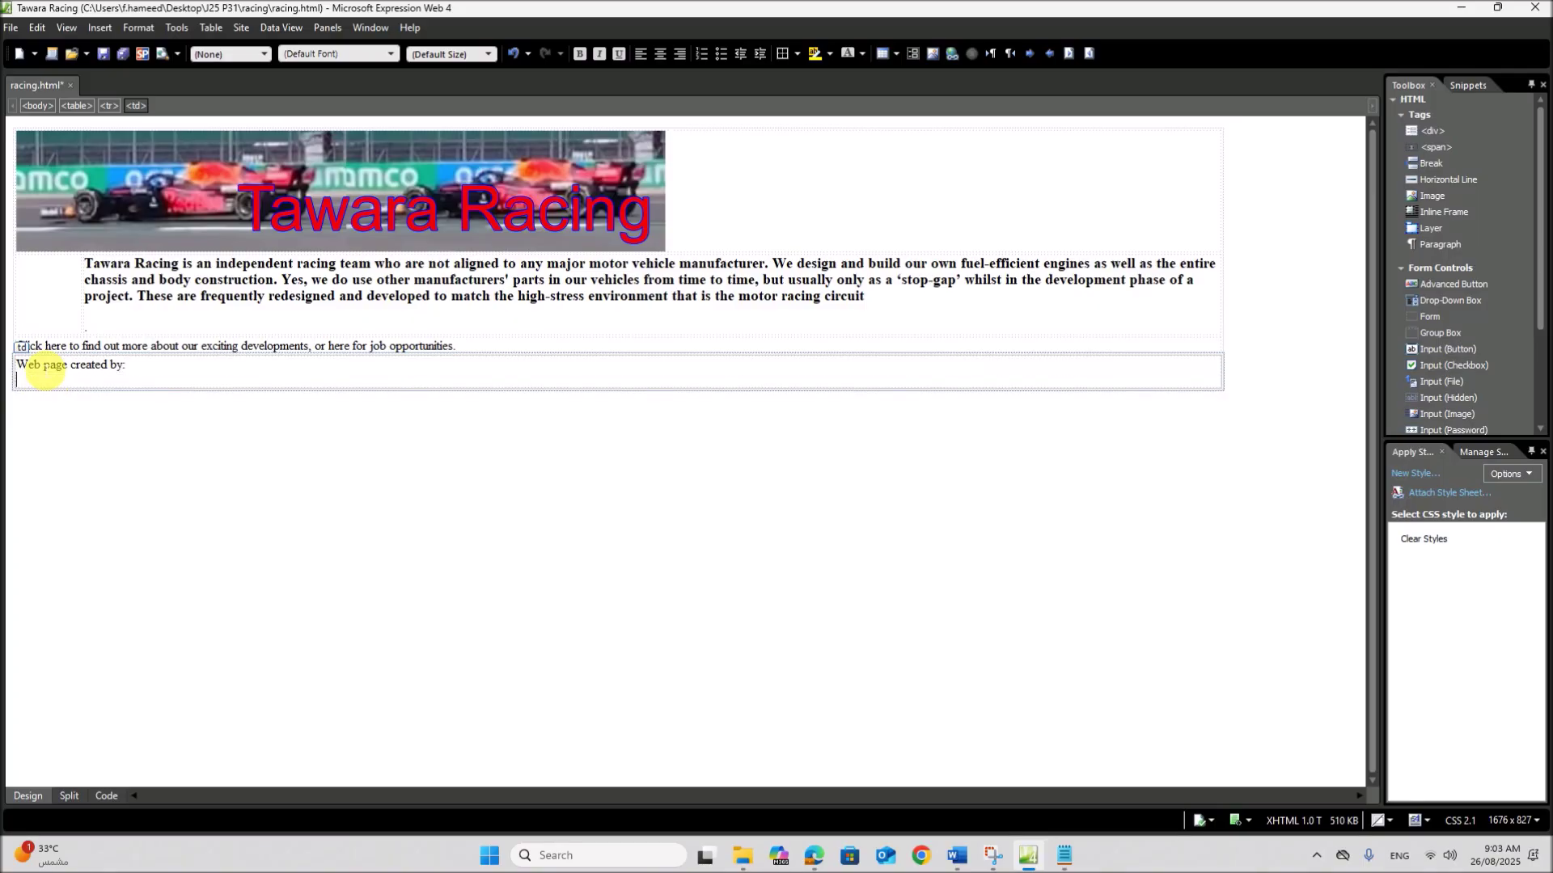
pyautogui.write('Name,ZZ123,1234')
pyautogui.click(84, 379)
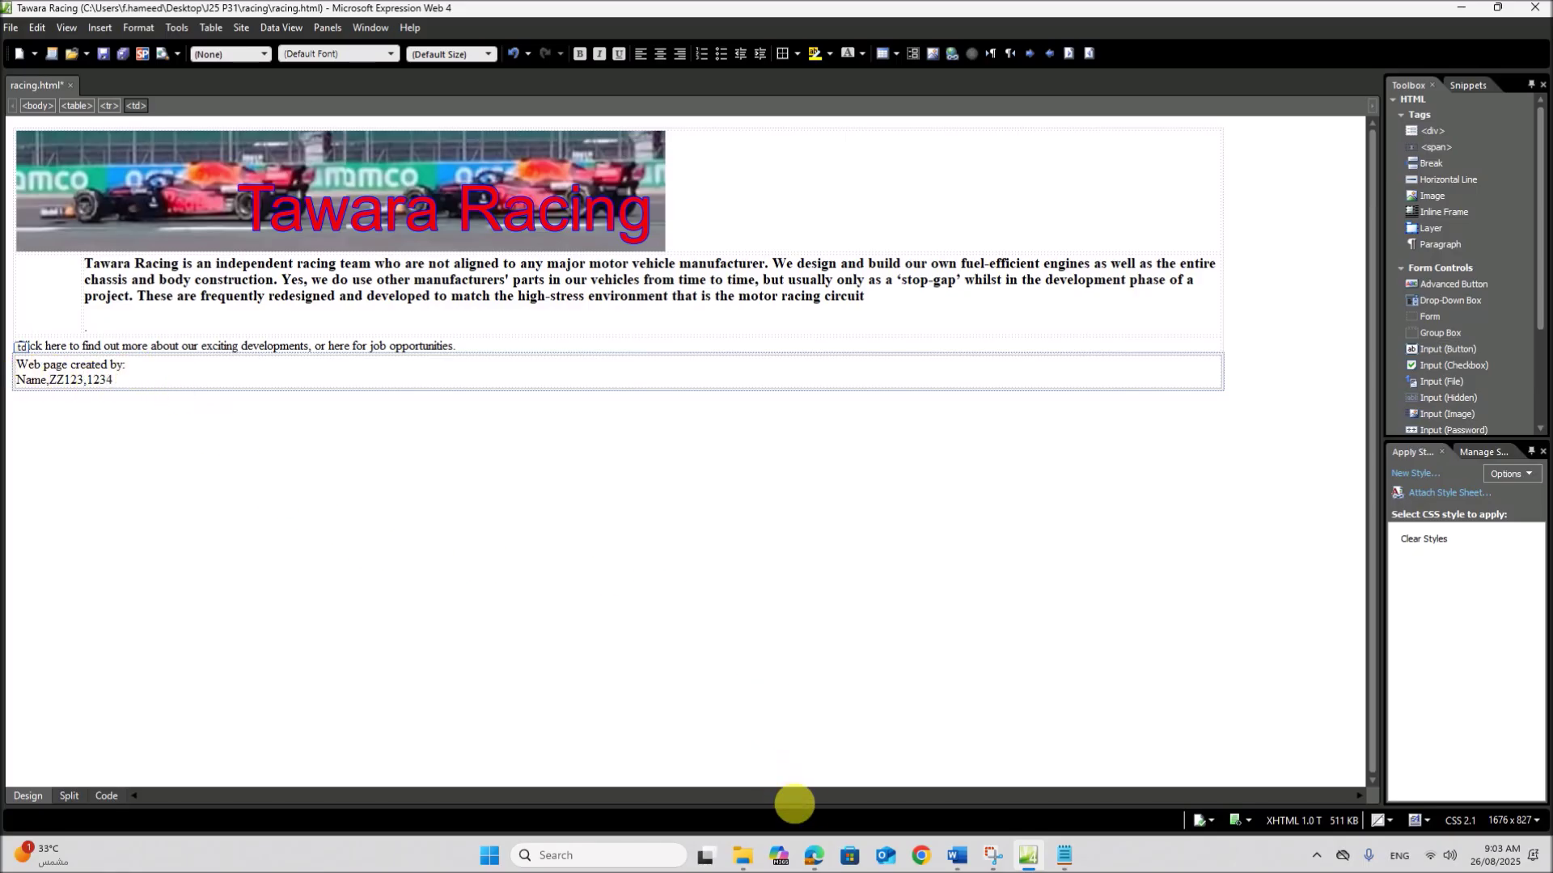
pyautogui.click(813, 856)
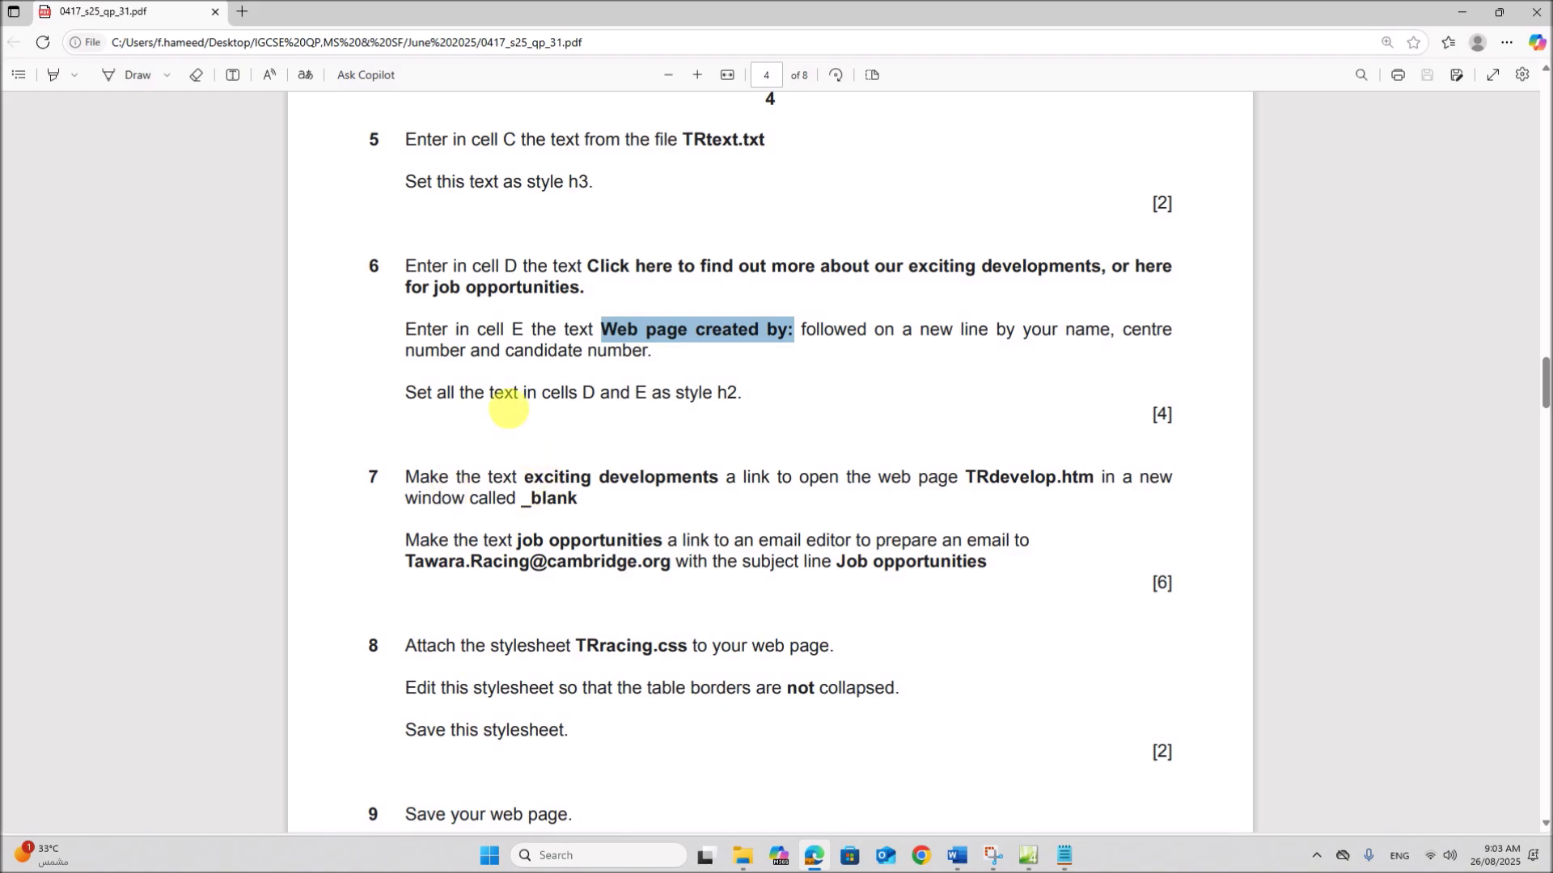
# Select the cell D and E rows and apply the Heading 2 <h2> style
pyautogui.click(586, 400)
pyautogui.moveTo(587, 400); pyautogui.dragTo(741, 395)
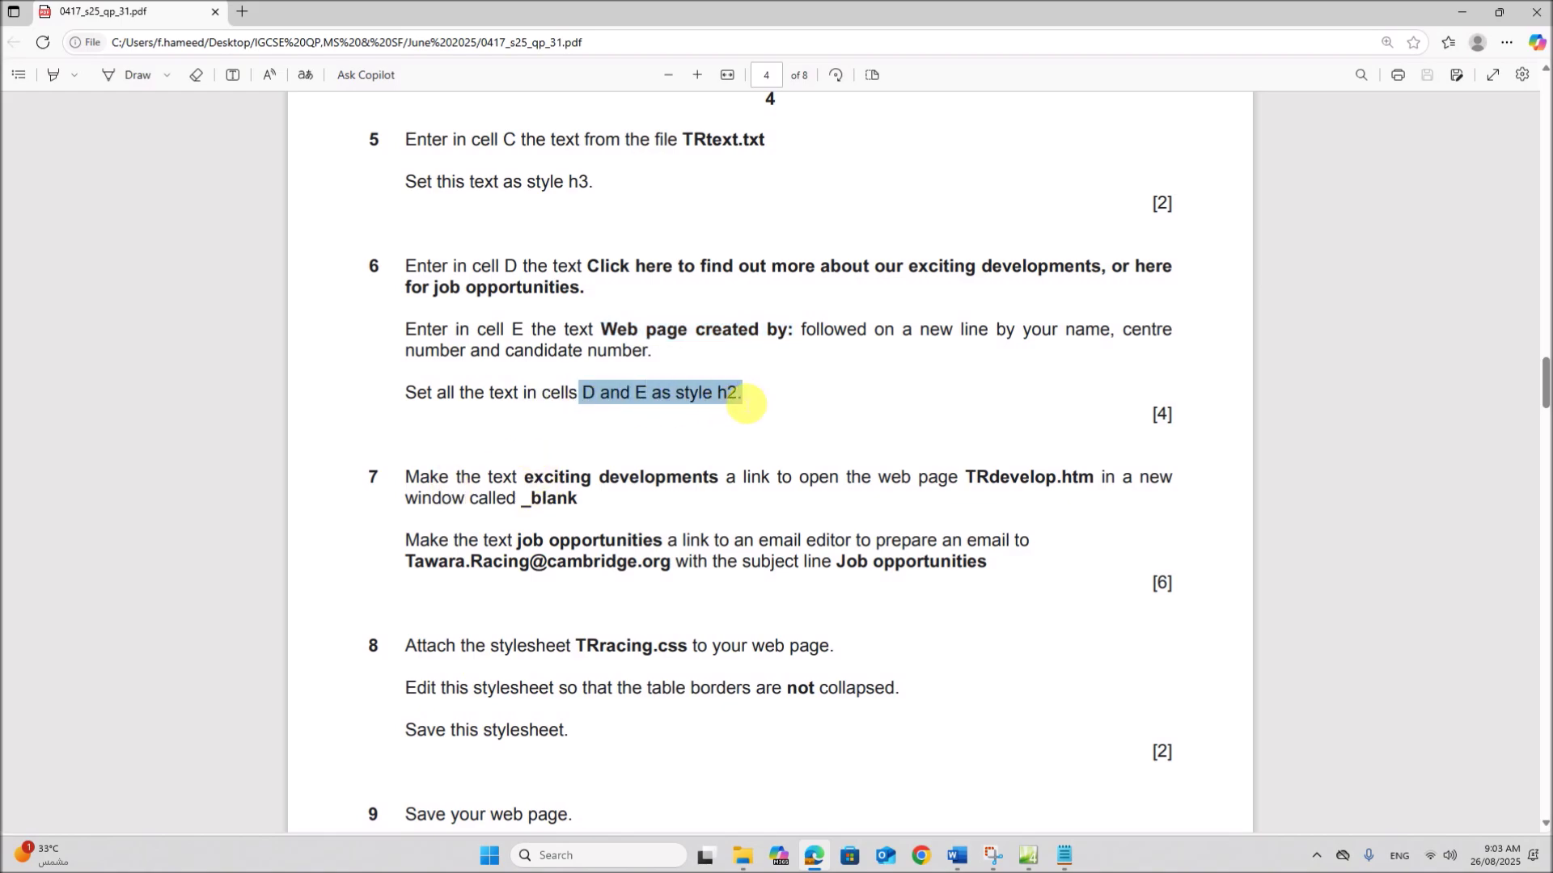
pyautogui.click(1027, 856)
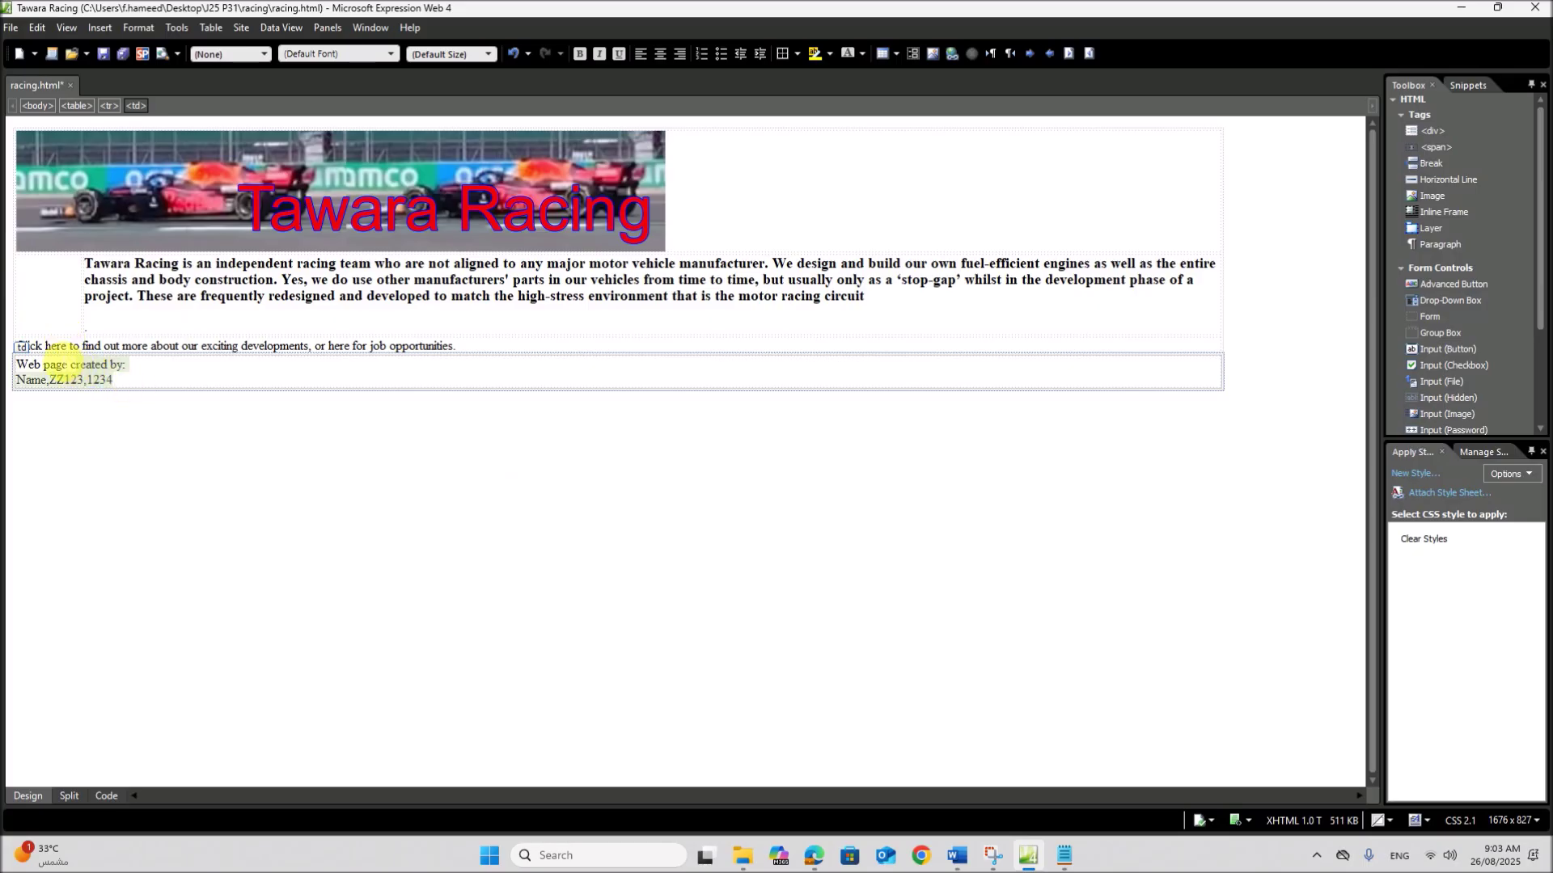
pyautogui.moveTo(132, 386); pyautogui.dragTo(27, 346)
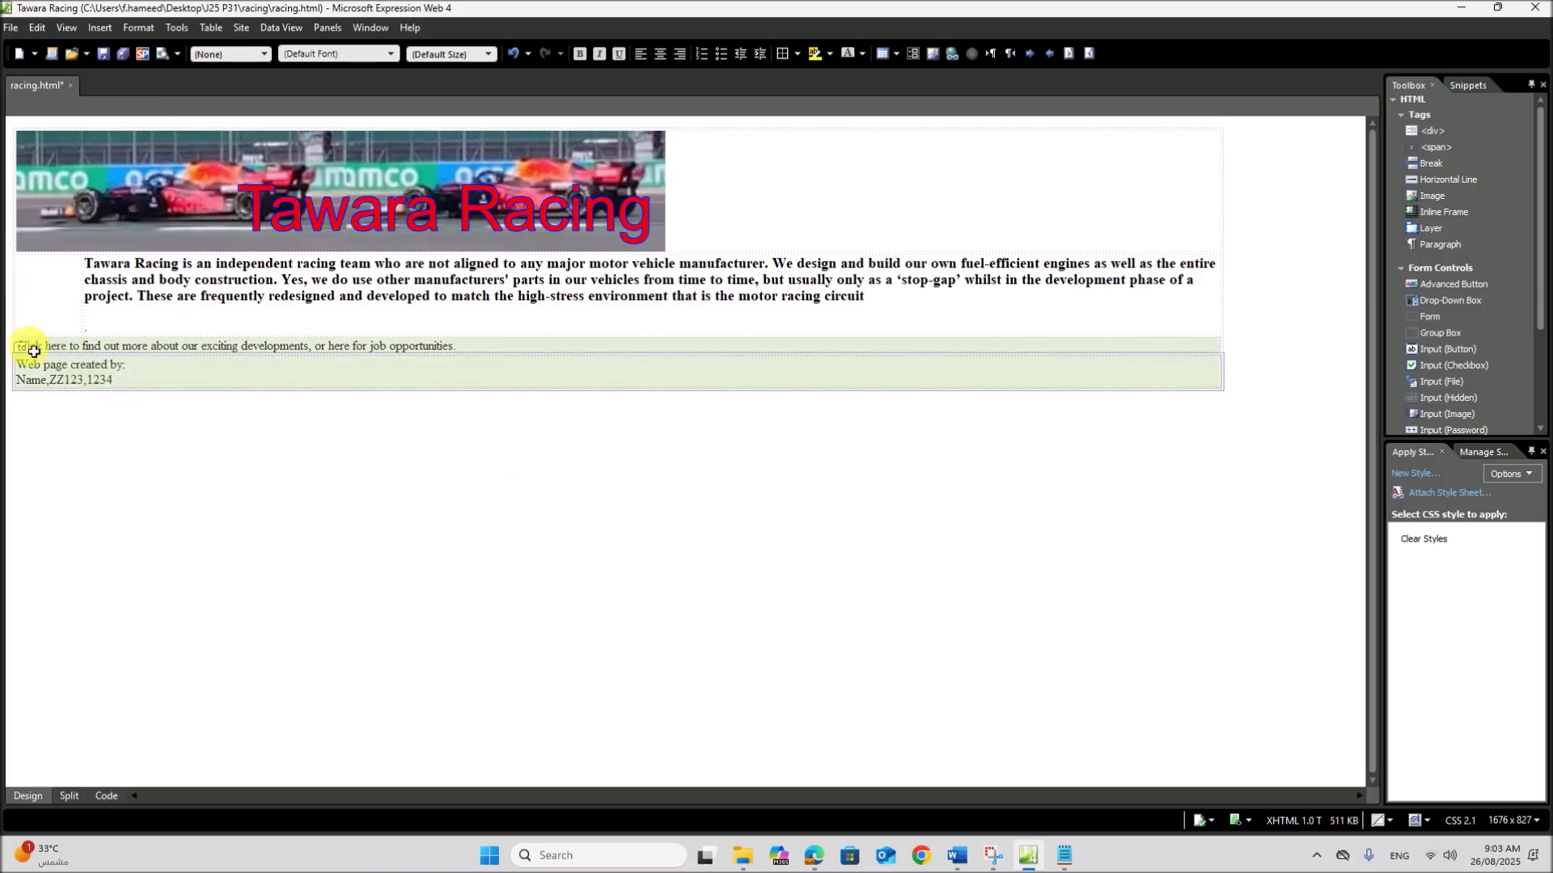
pyautogui.click(258, 55)
pyautogui.click(259, 127)
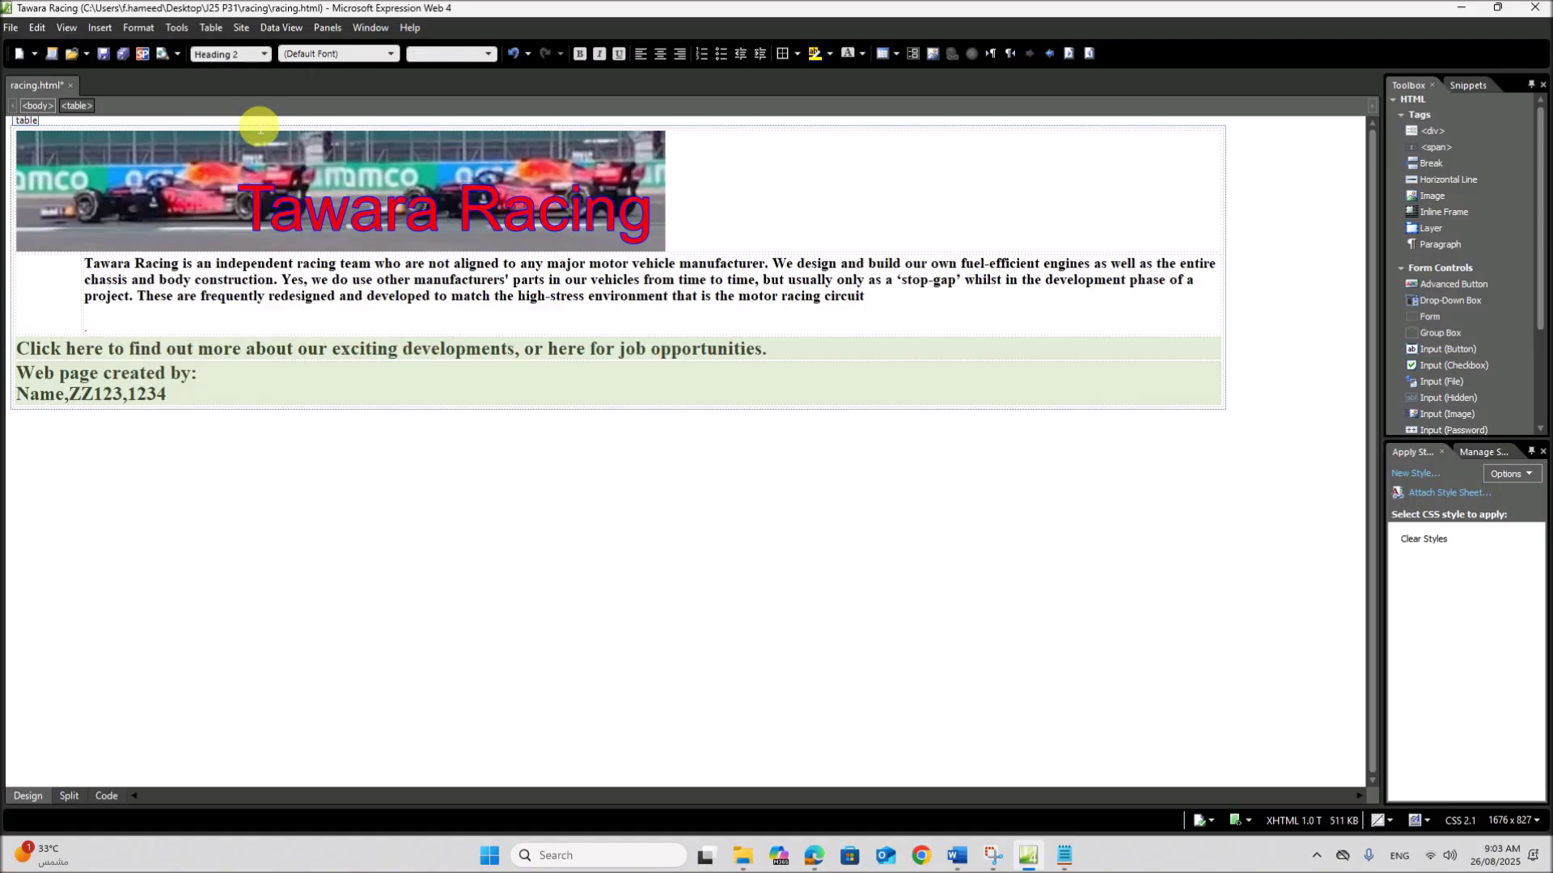
pyautogui.click(813, 855)
pyautogui.click(904, 647)
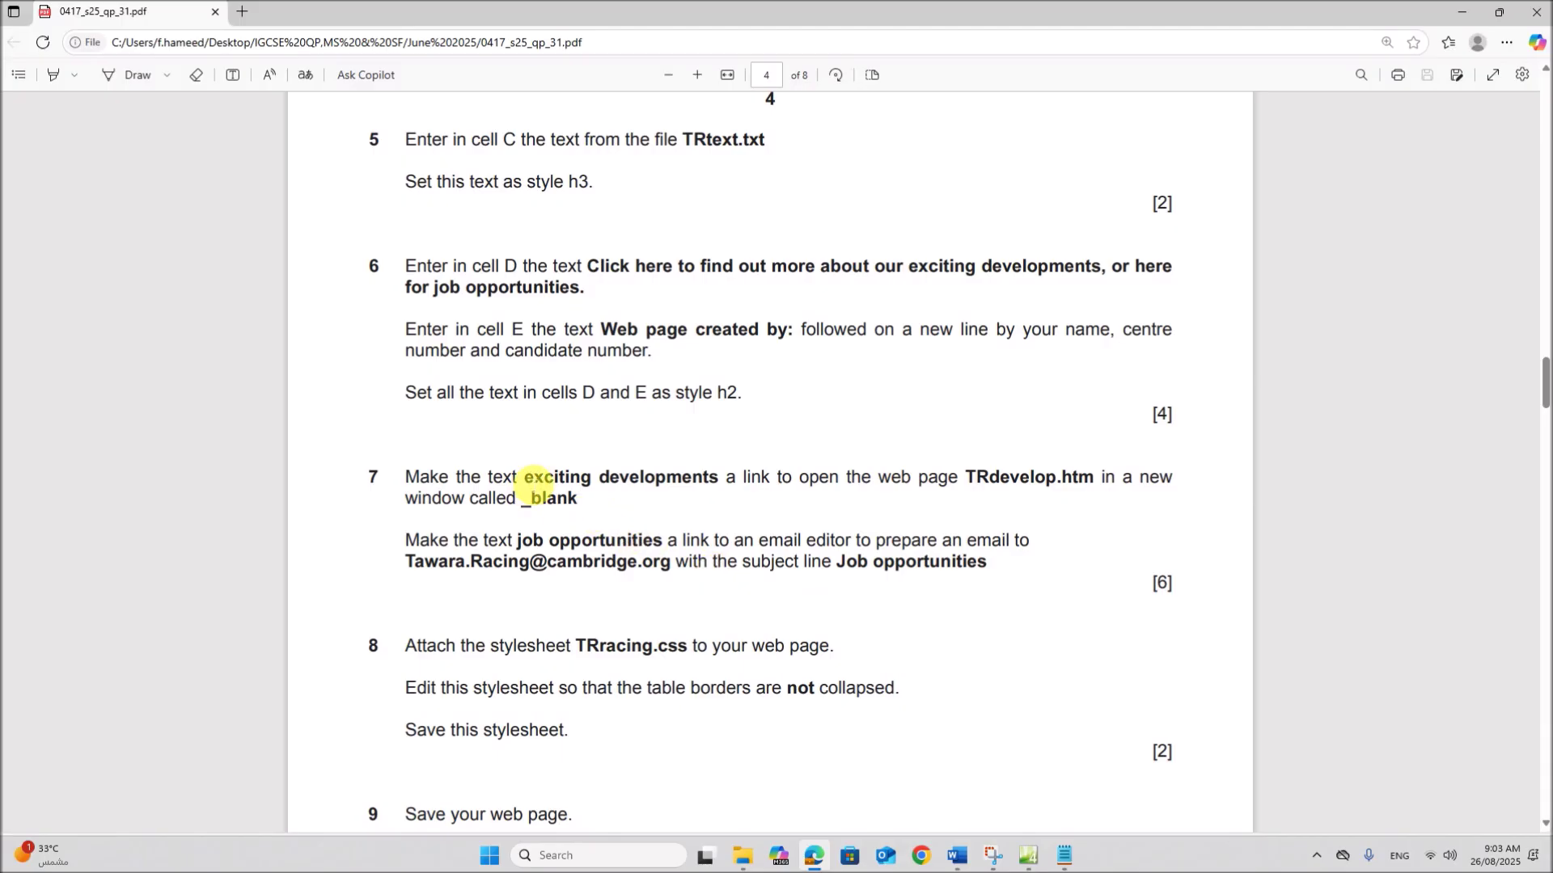
# Highlight 'exciting developments' in question 7, then select those words in the cell D heading
pyautogui.moveTo(527, 477); pyautogui.dragTo(716, 474)
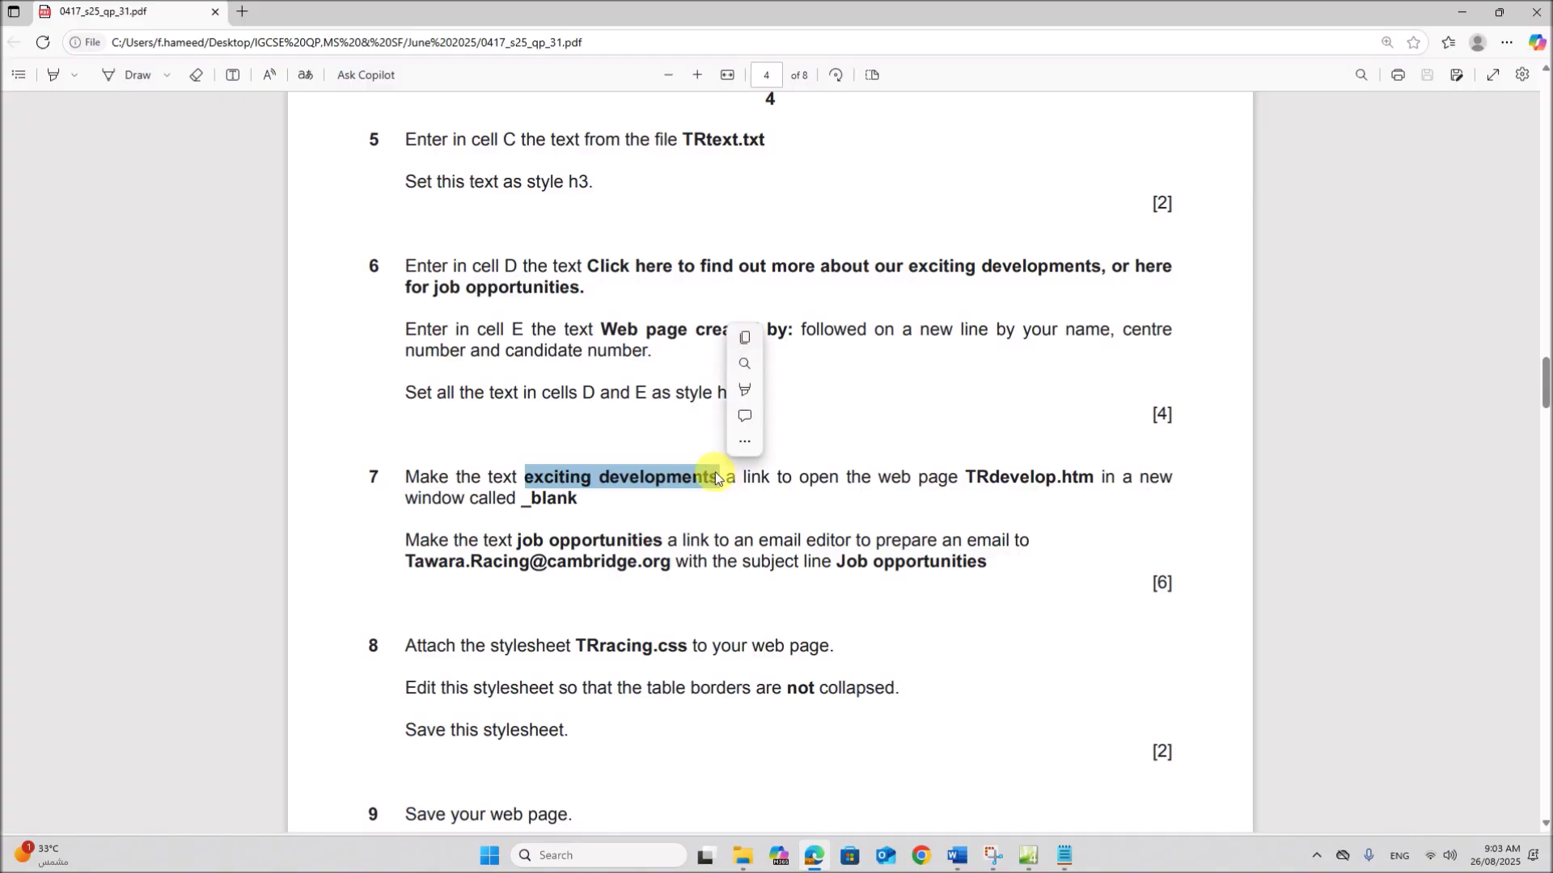
pyautogui.click(746, 665)
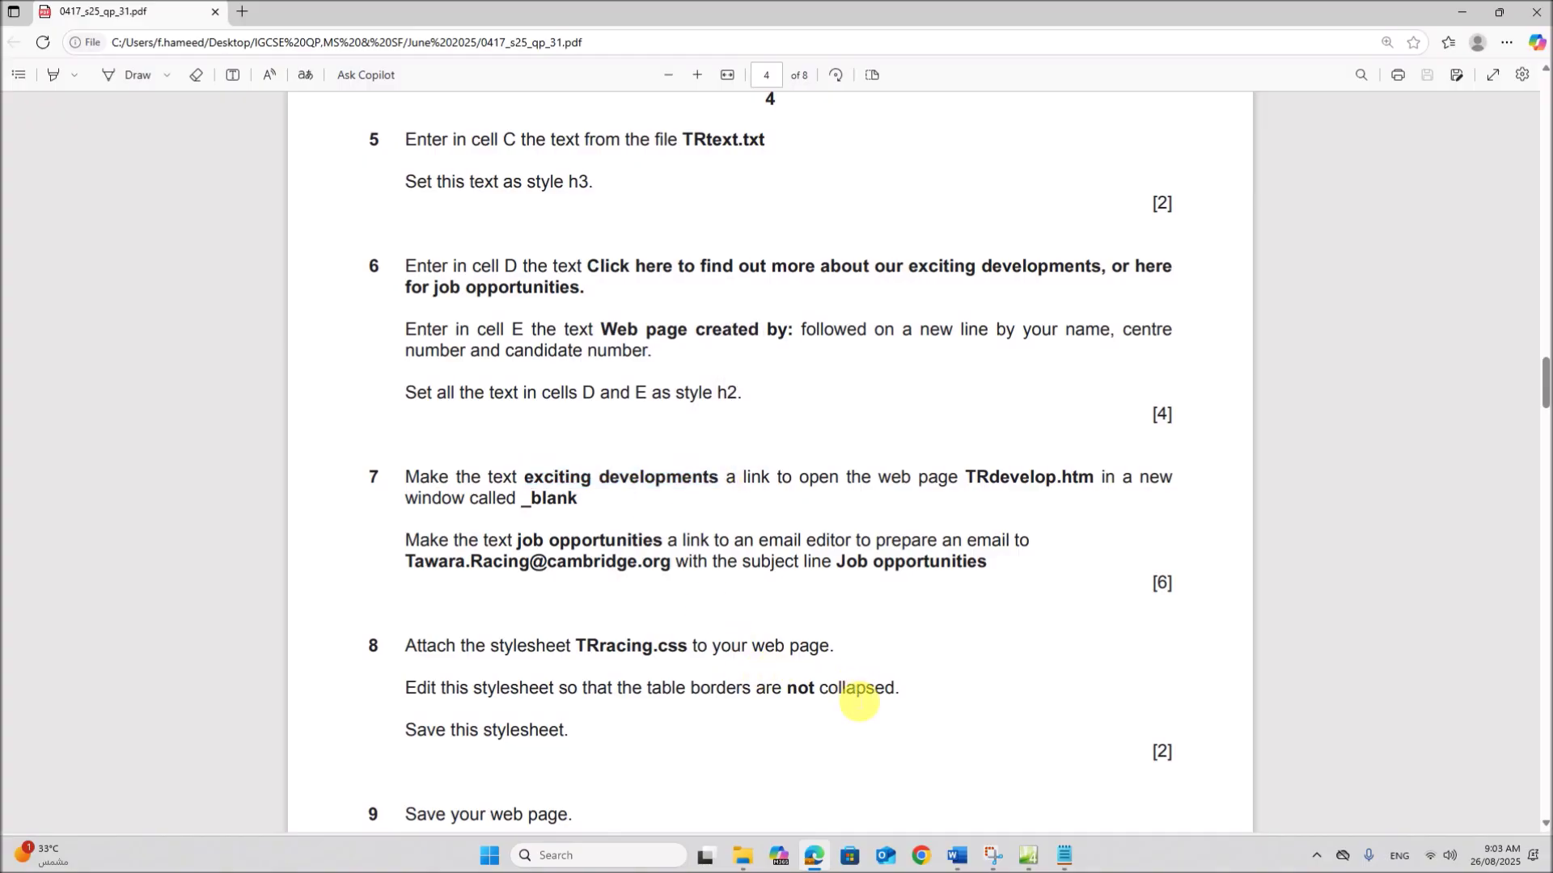
pyautogui.click(1028, 855)
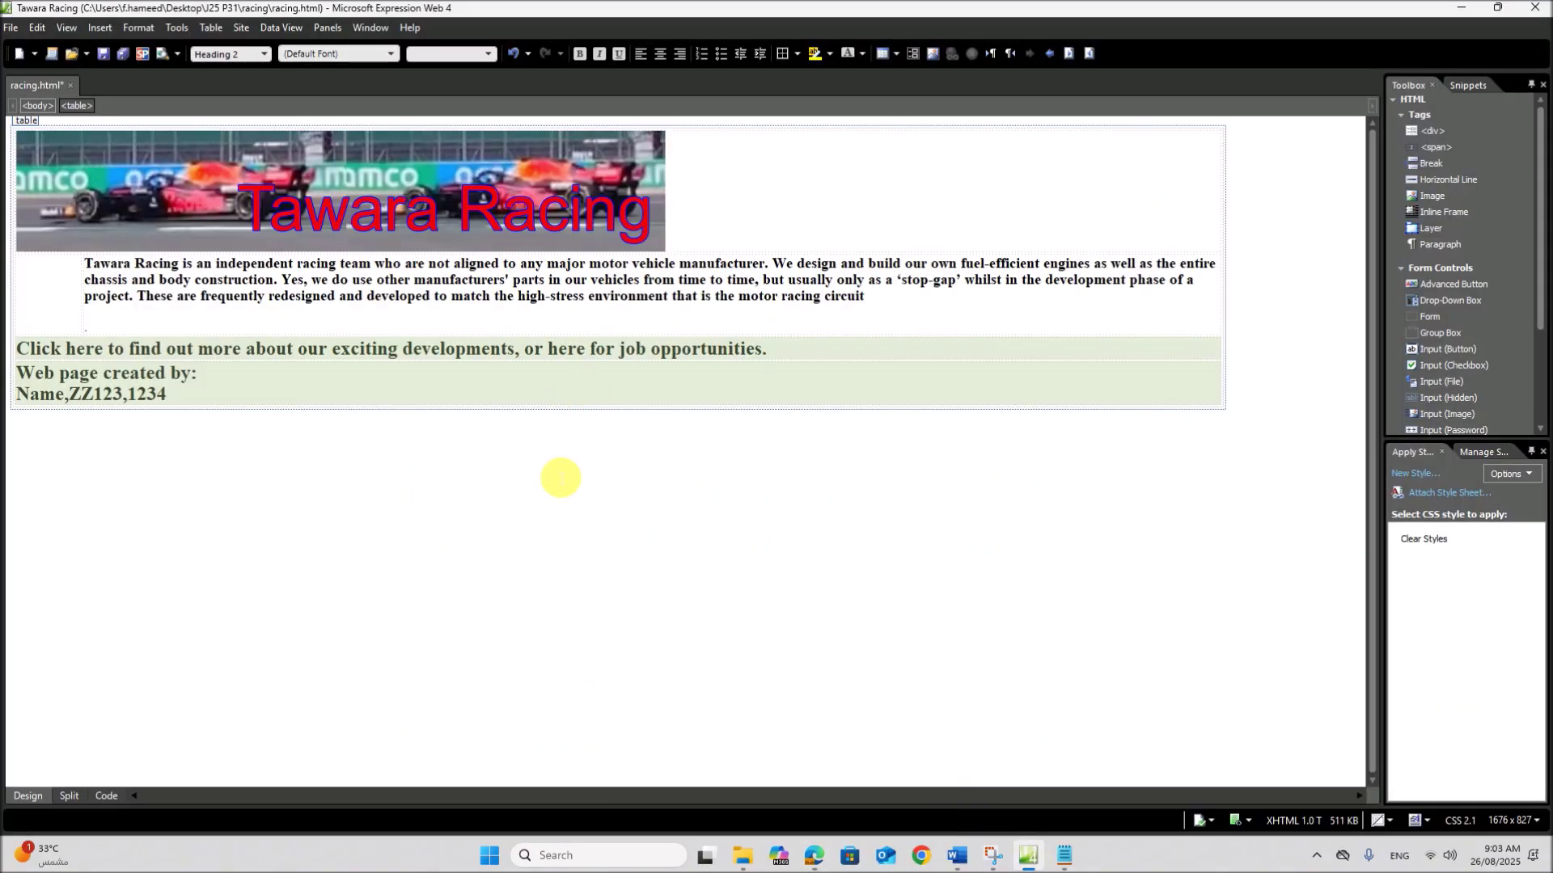
pyautogui.click(525, 477)
pyautogui.moveTo(333, 350); pyautogui.dragTo(515, 350)
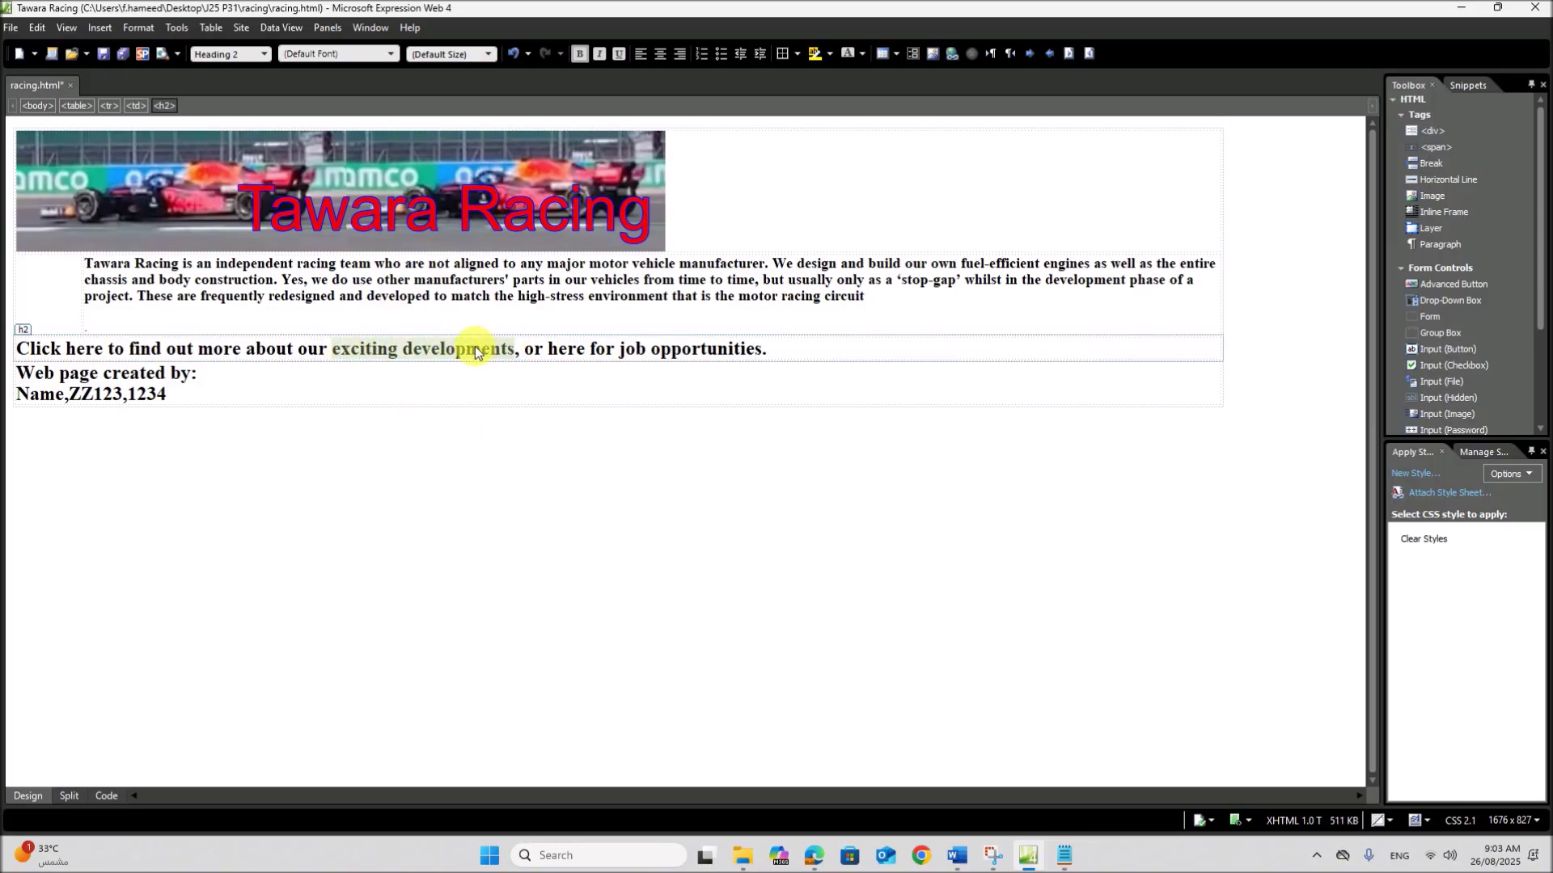
# Start a hyperlink on 'exciting developments' pointing to the existing file TRdevelop.htm
pyautogui.rightClick(447, 349)
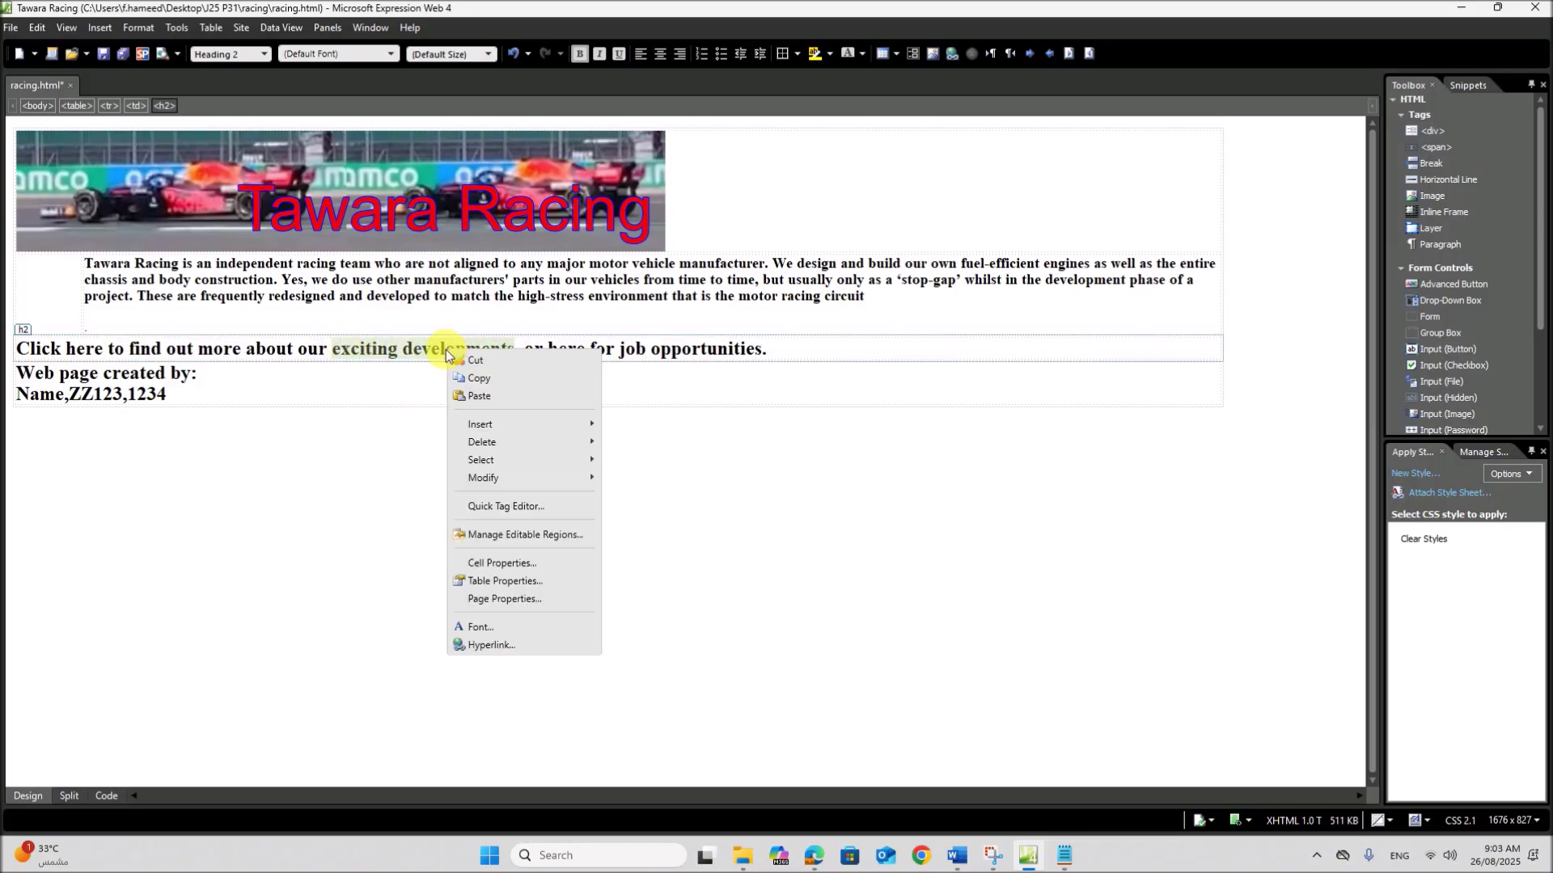
pyautogui.click(503, 641)
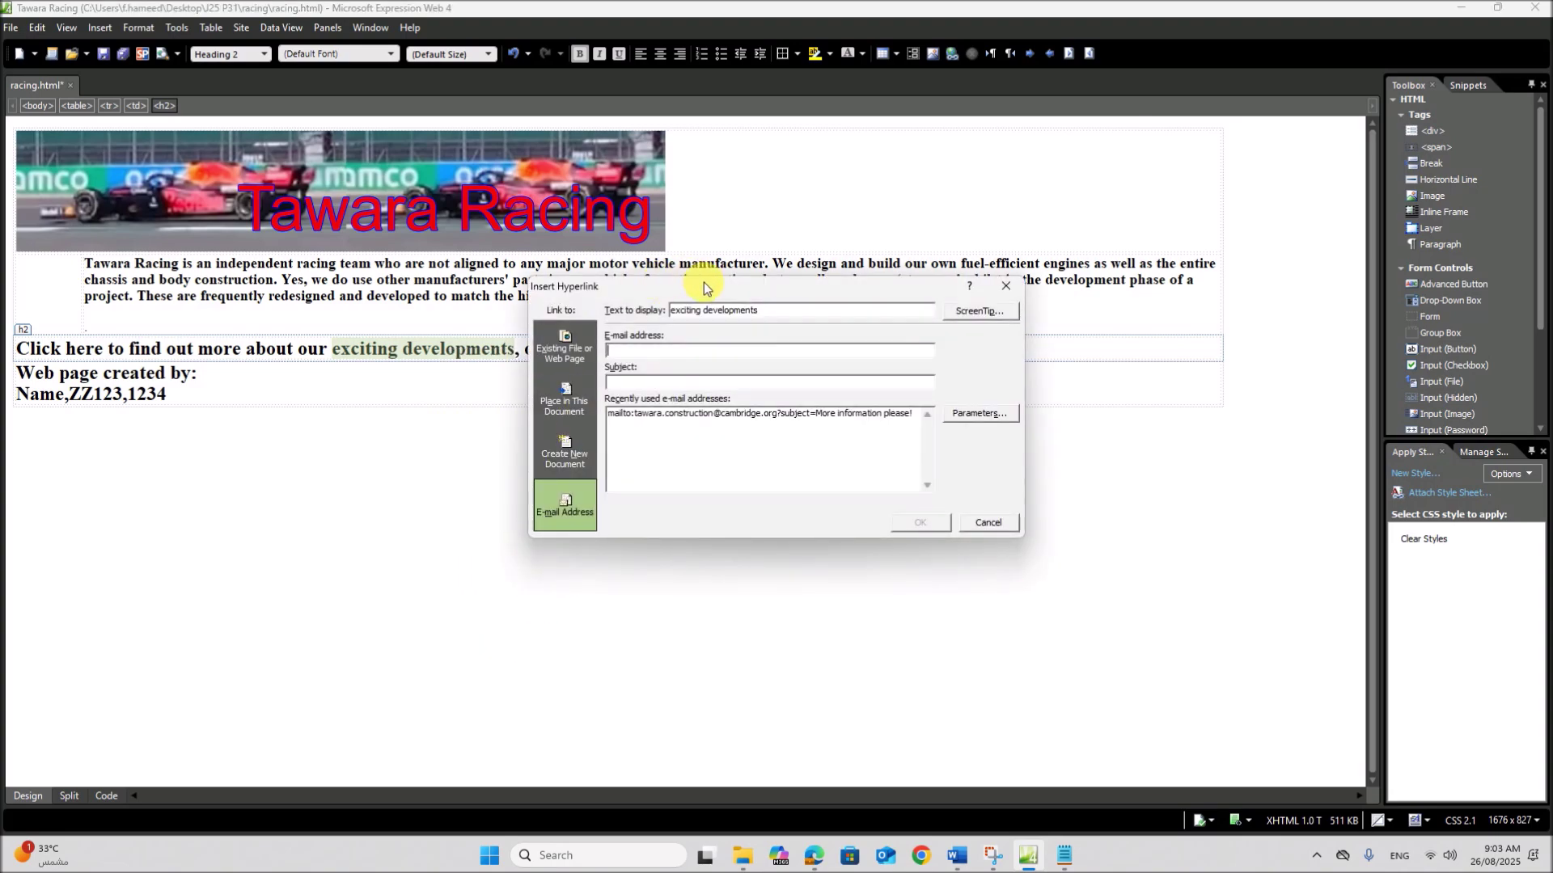
pyautogui.moveTo(695, 280); pyautogui.dragTo(551, 318)
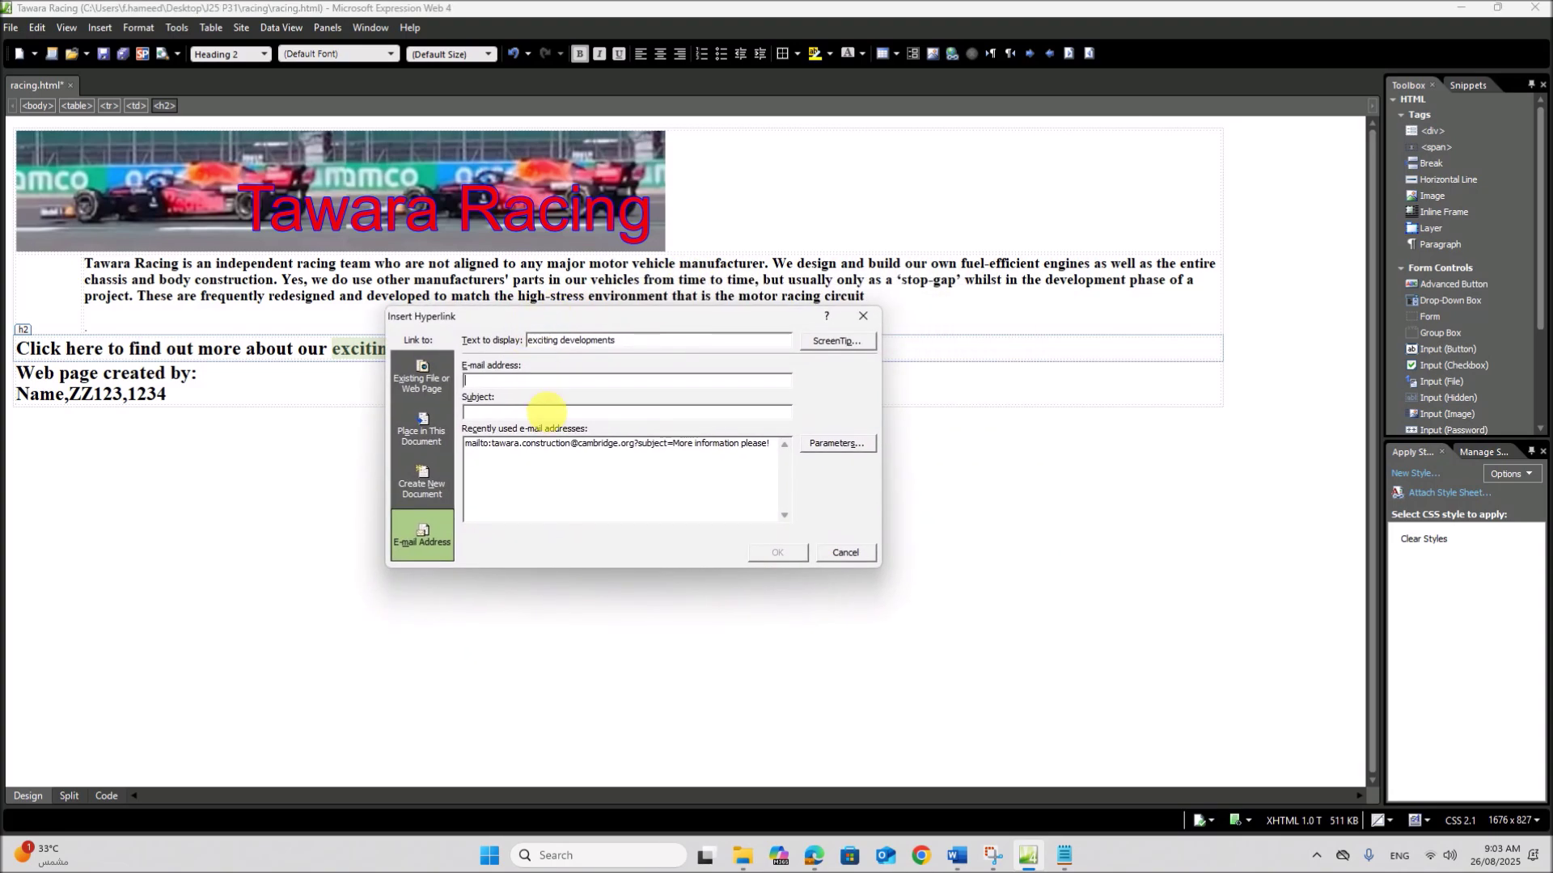
pyautogui.click(416, 386)
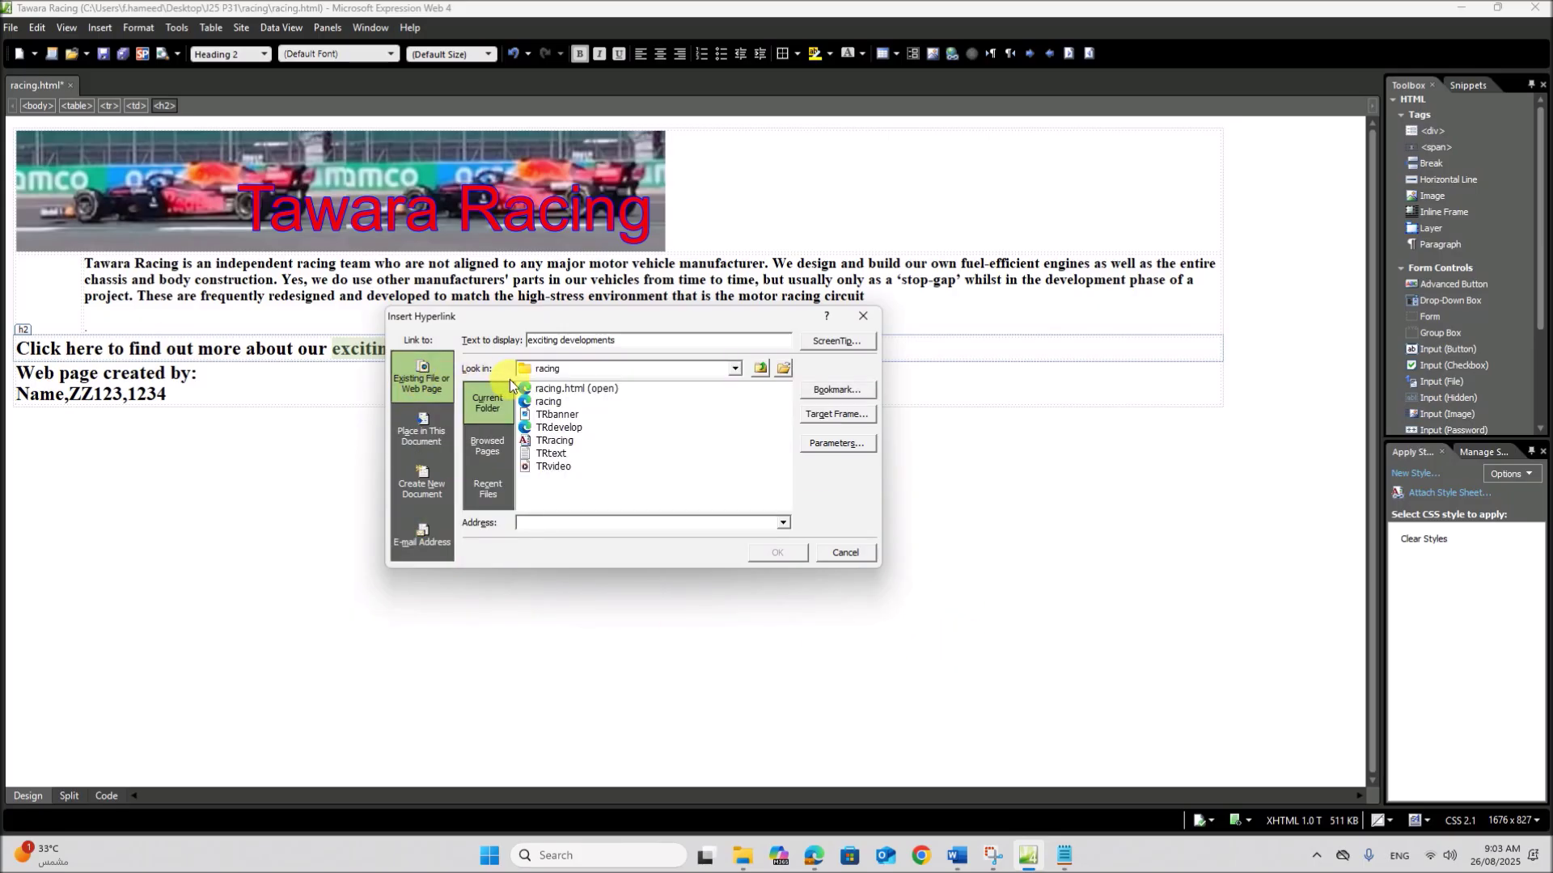
pyautogui.click(577, 431)
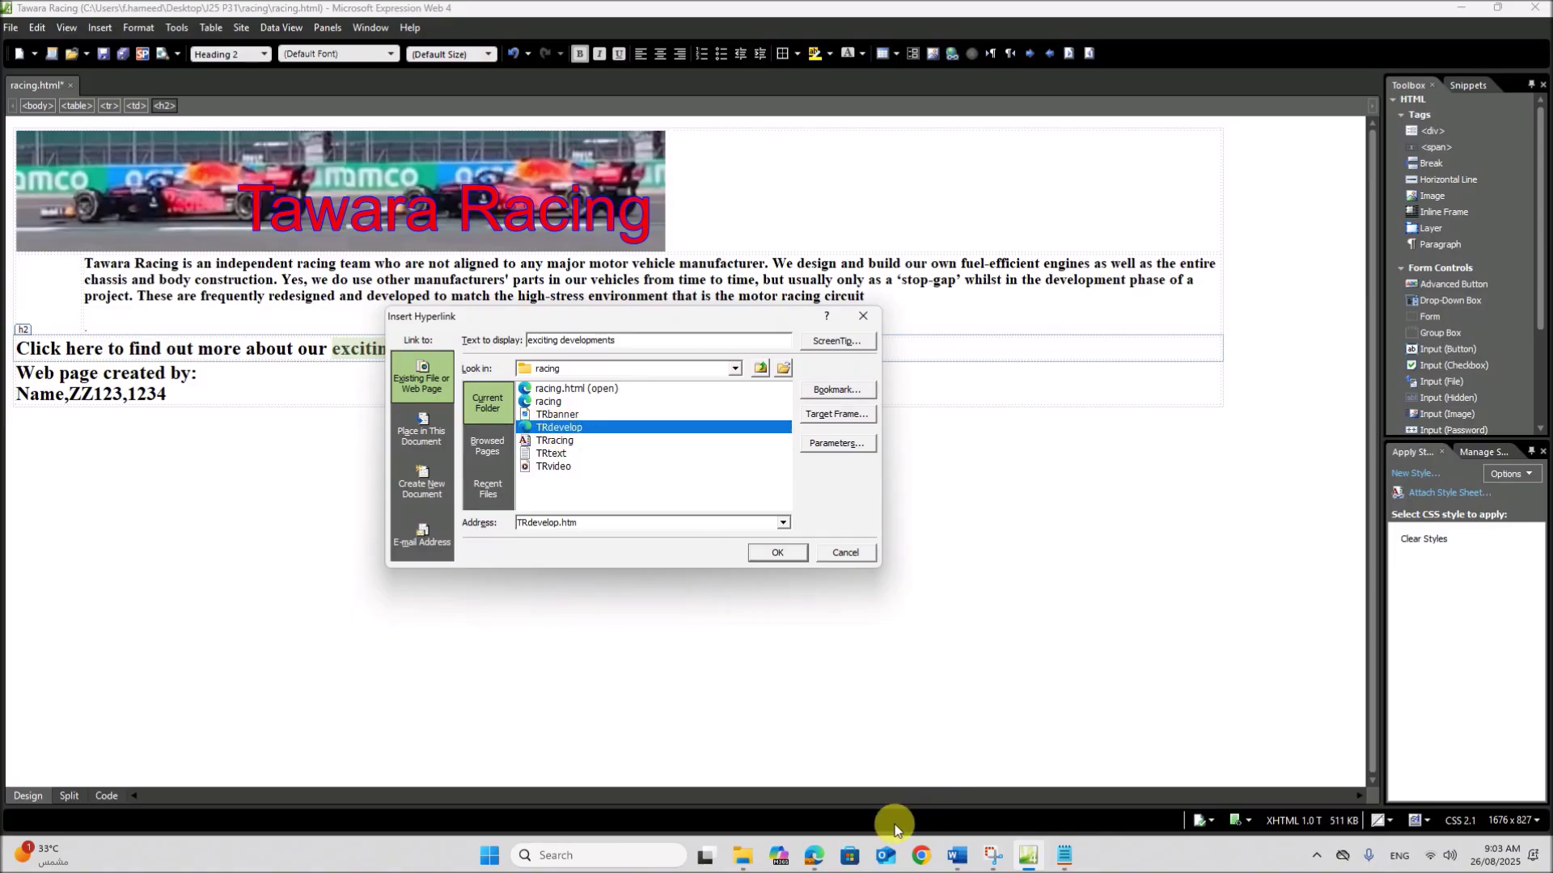
pyautogui.click(814, 856)
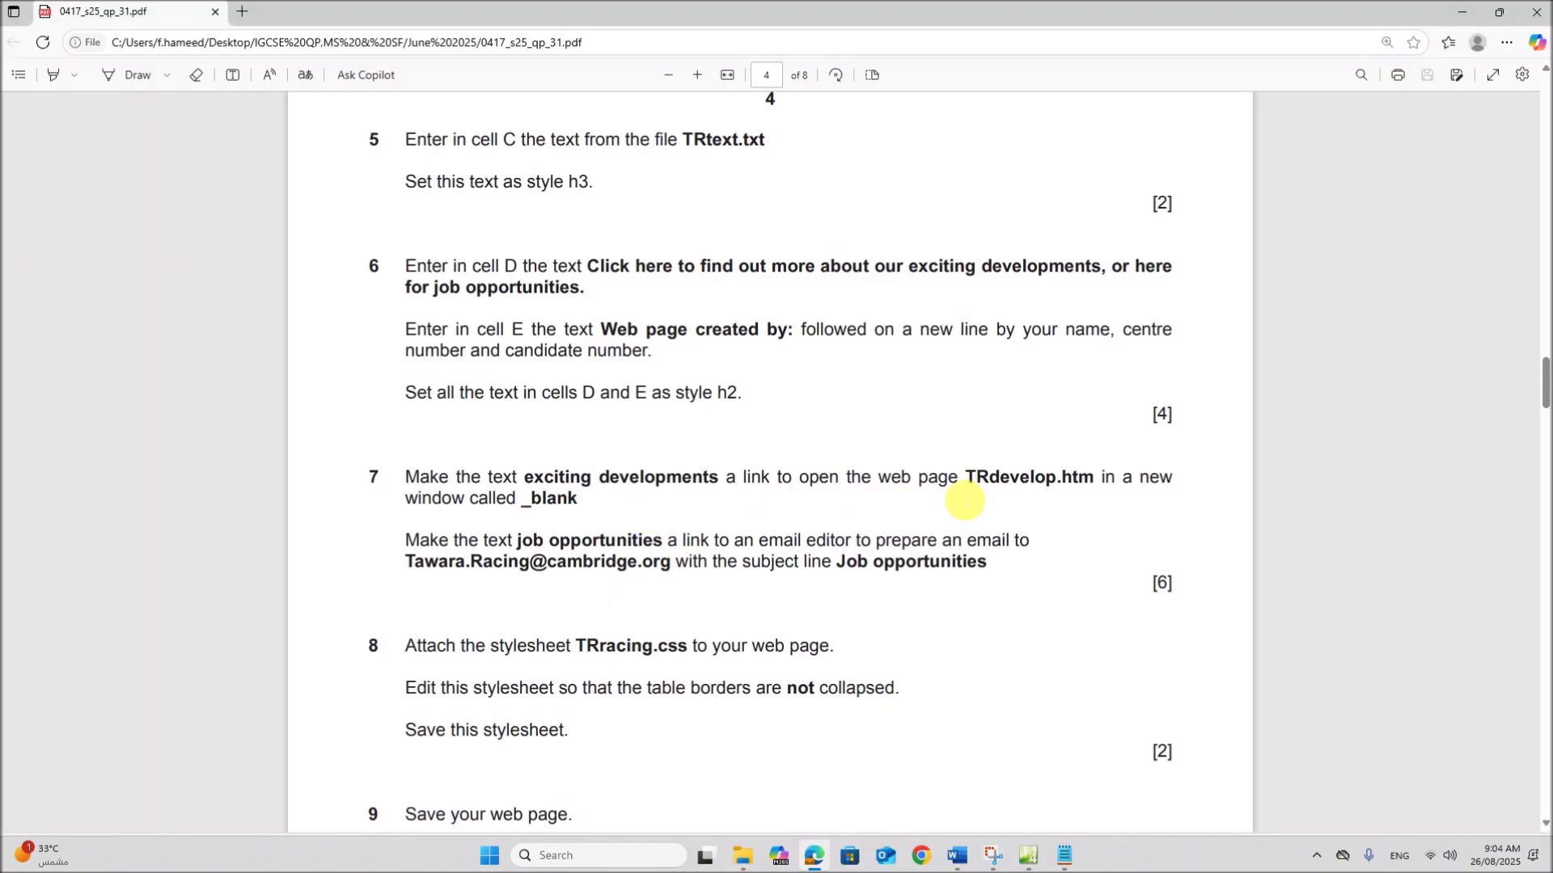
pyautogui.moveTo(1106, 477); pyautogui.dragTo(1149, 478)
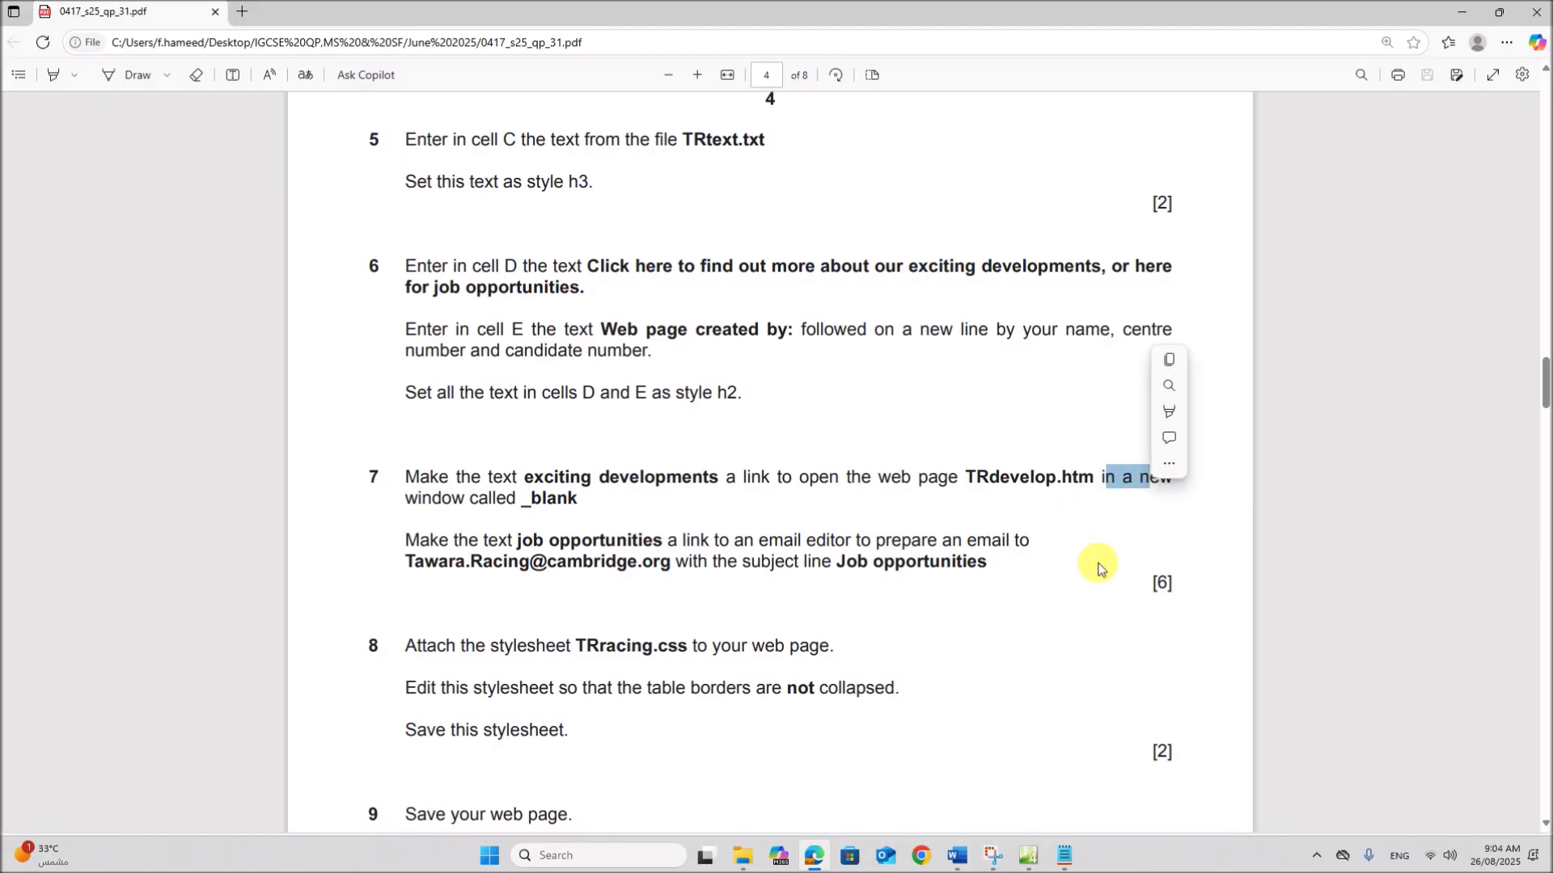
pyautogui.click(1031, 855)
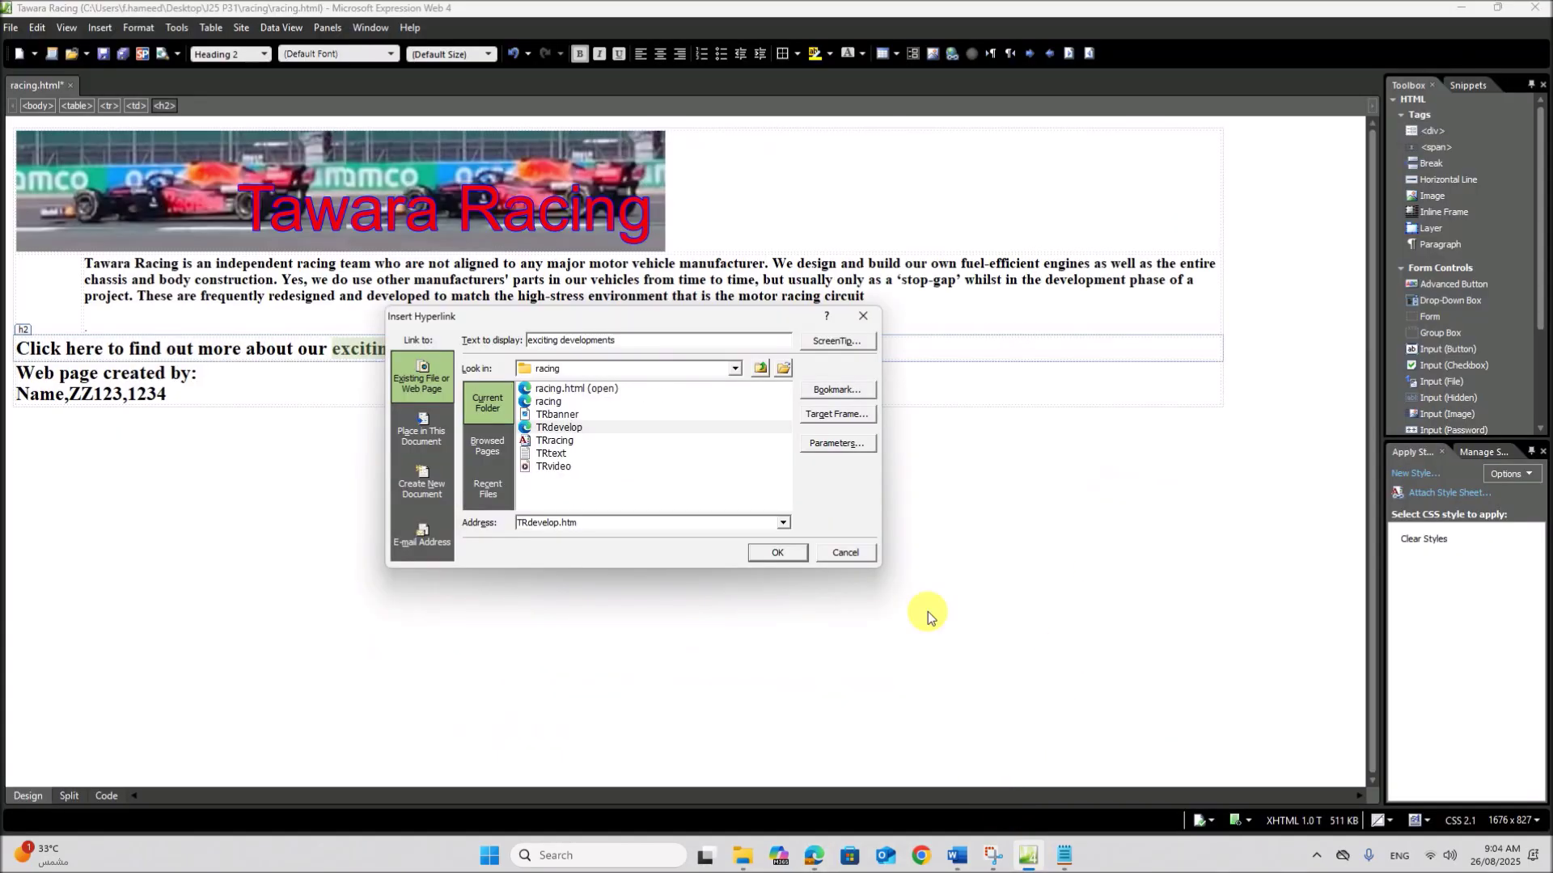
pyautogui.click(564, 428)
# Set the link's target frame to New Window (_blank) and confirm the hyperlink
pyautogui.click(820, 421)
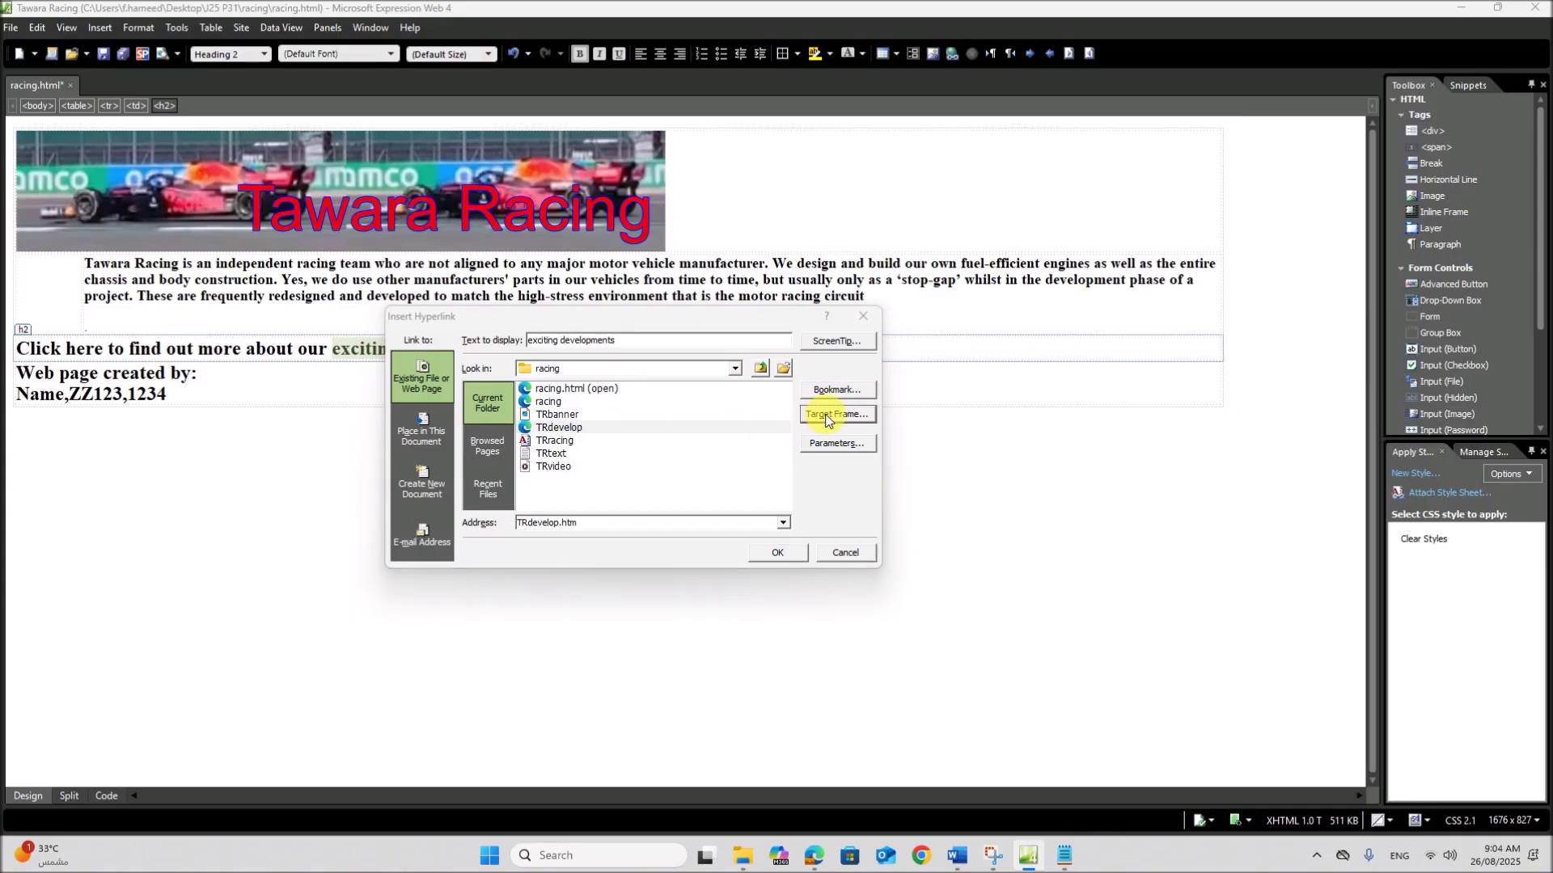
pyautogui.click(645, 388)
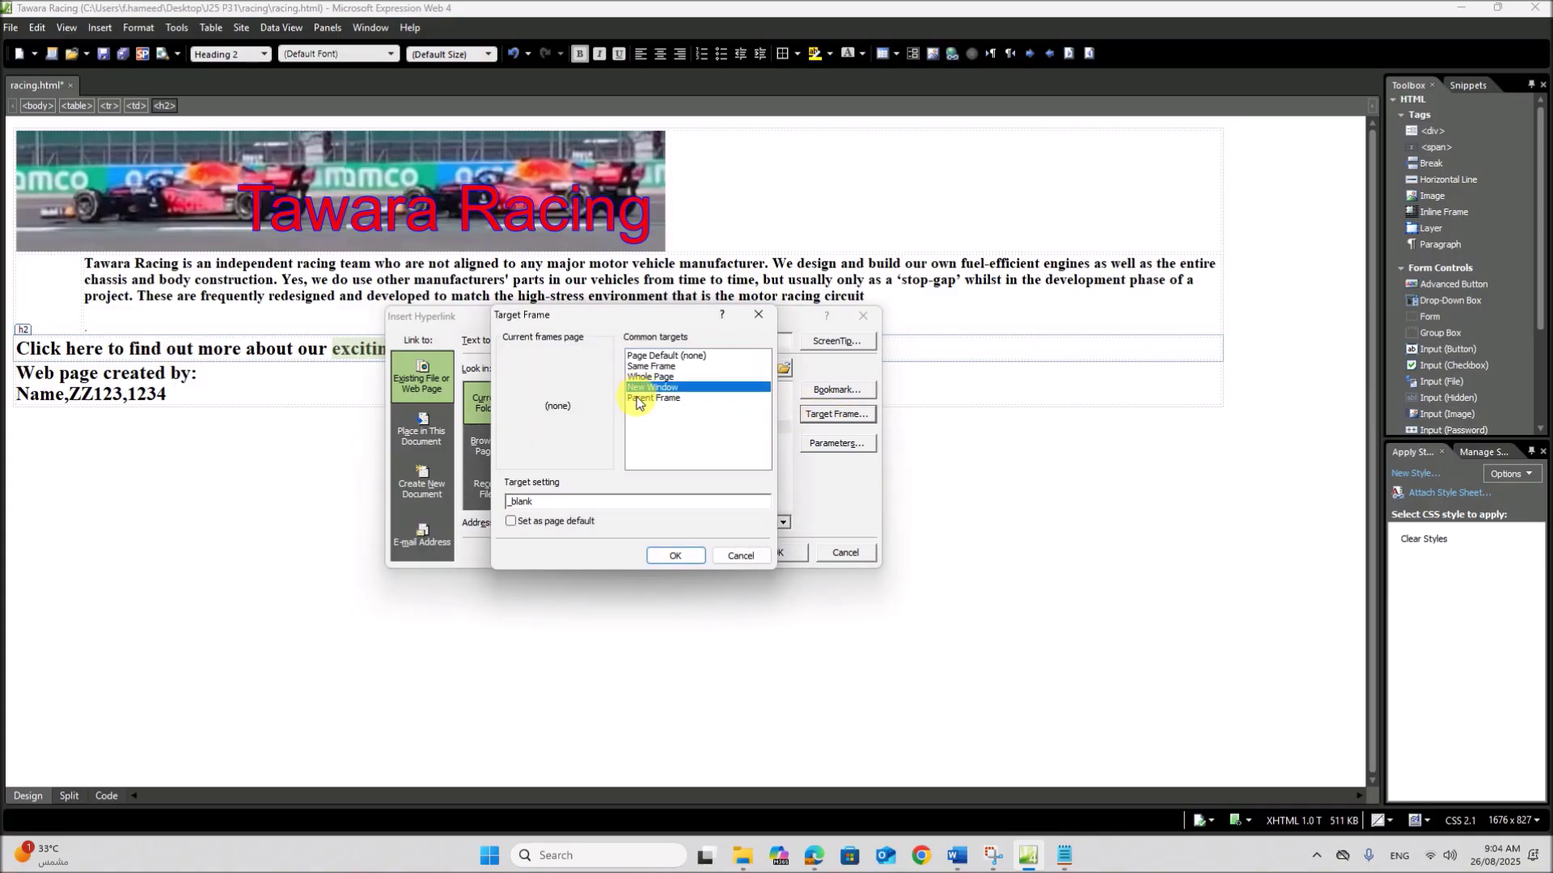
pyautogui.moveTo(509, 503); pyautogui.dragTo(557, 504)
pyautogui.click(599, 507)
pyautogui.click(677, 554)
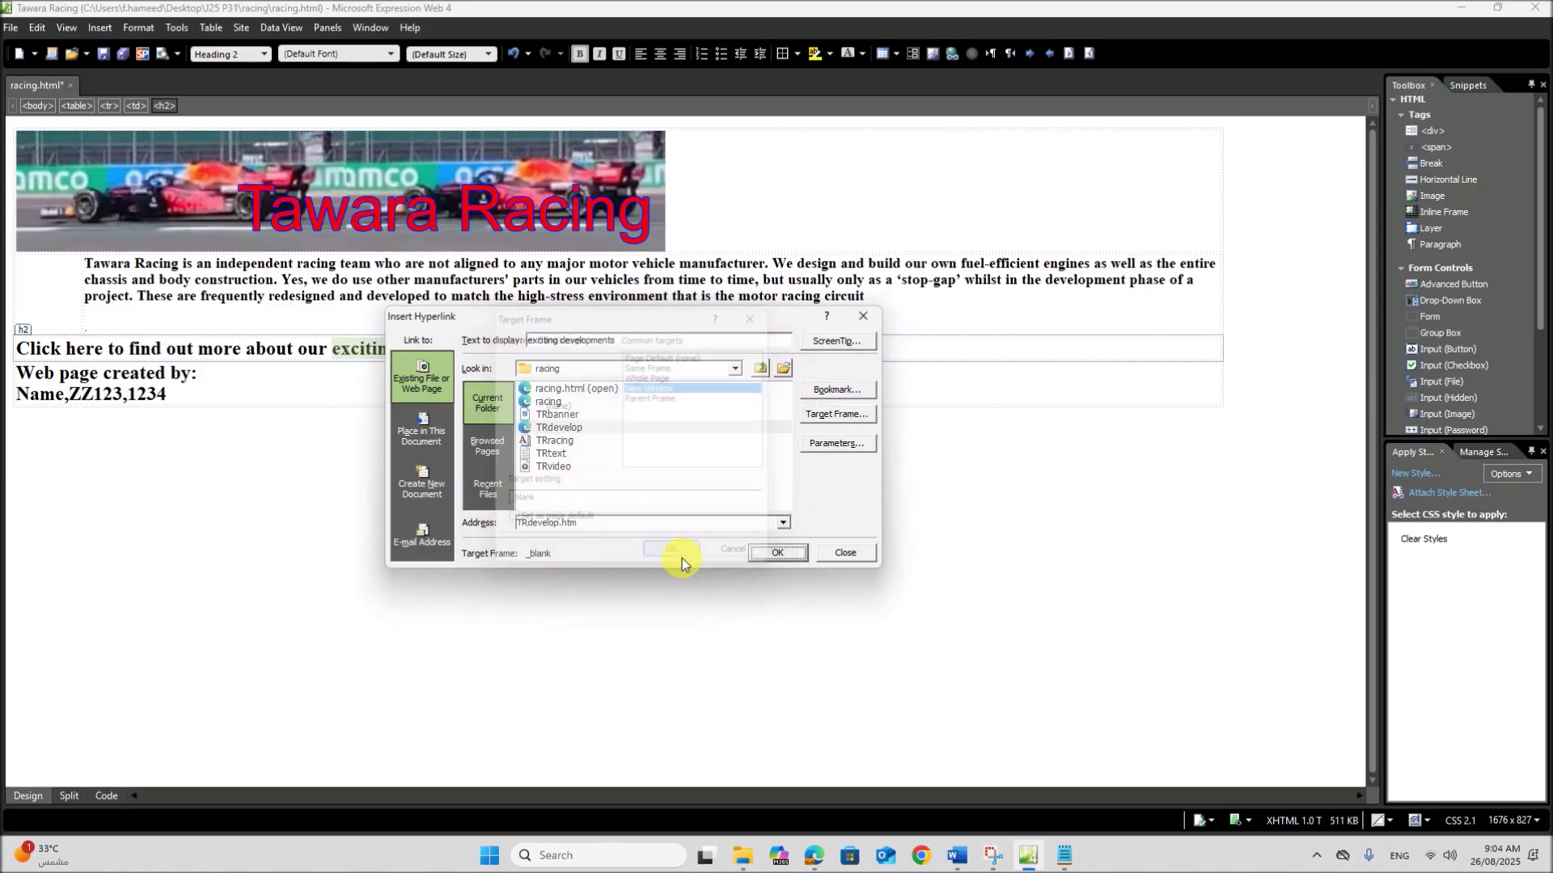
pyautogui.click(773, 558)
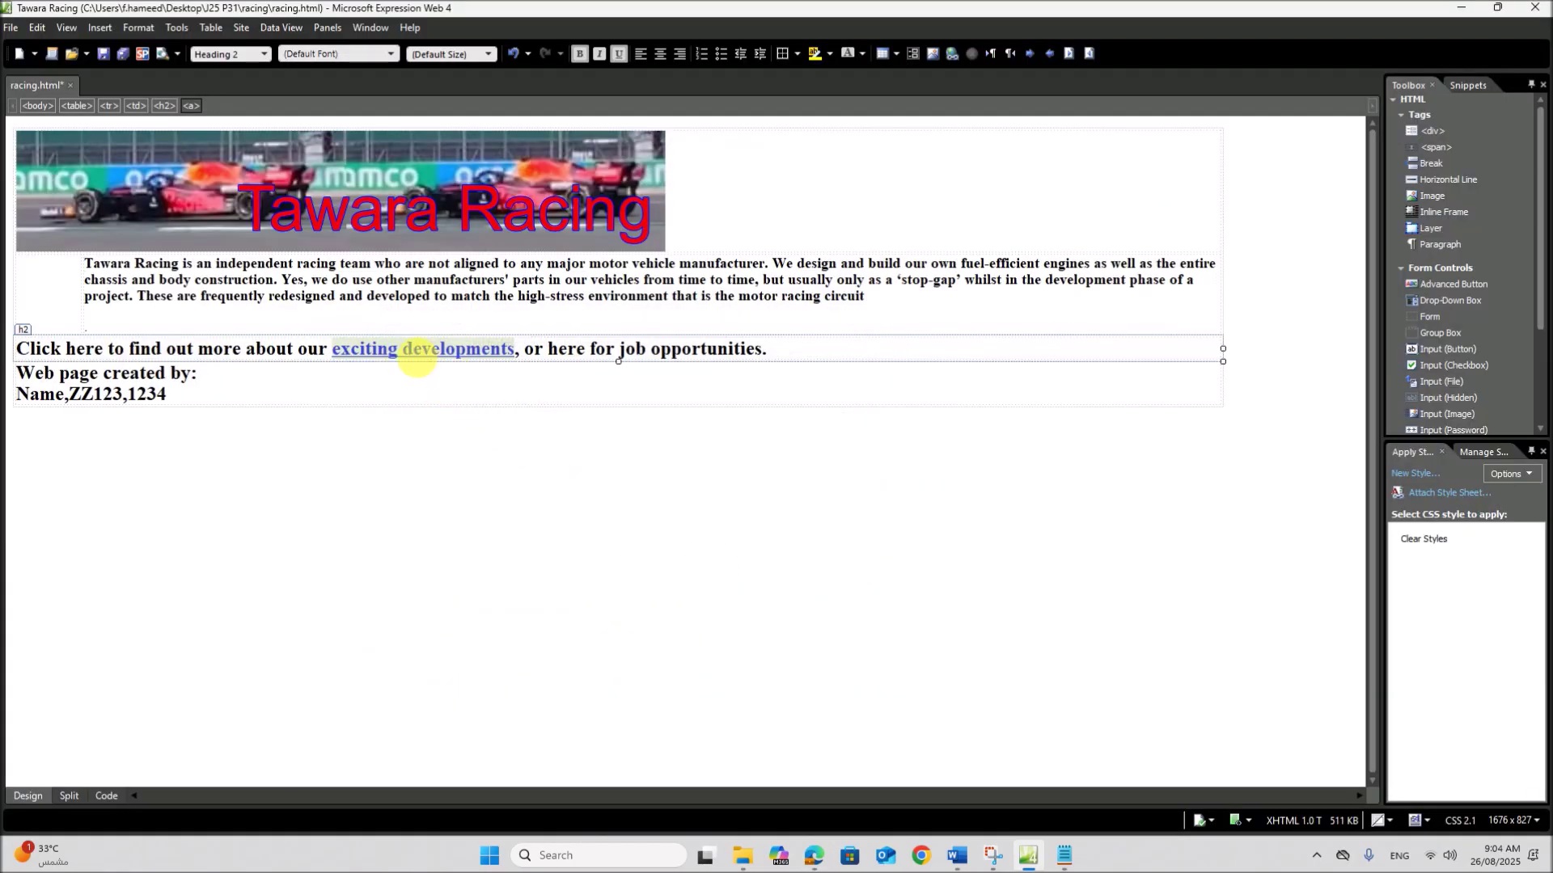
pyautogui.click(813, 856)
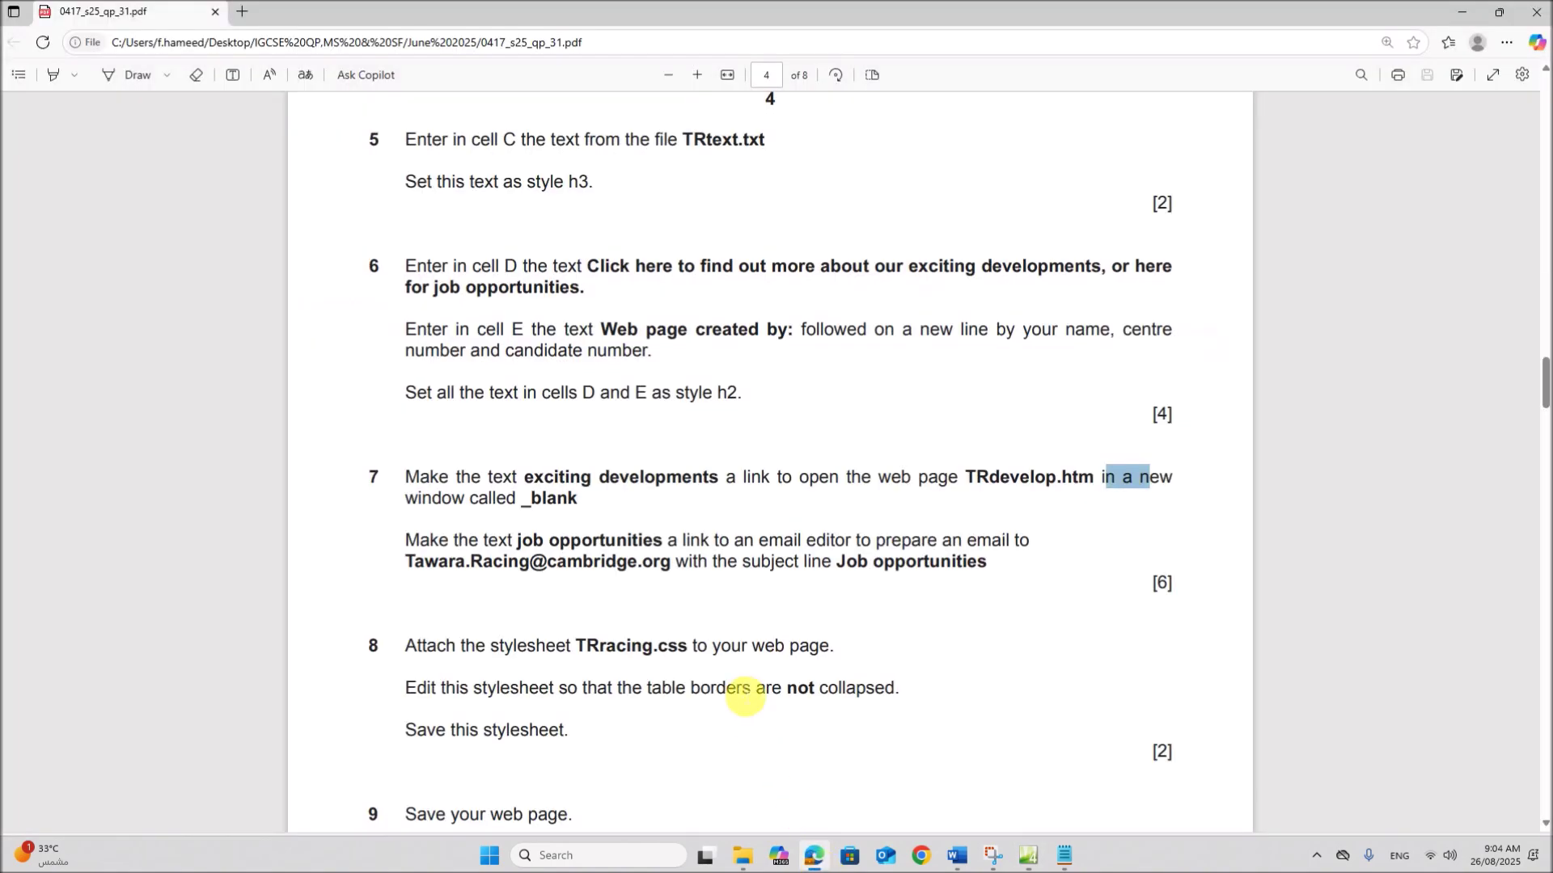
# Copy the contact e-mail address from question 7 of the exam paper
pyautogui.scroll(-1, 738, 686)
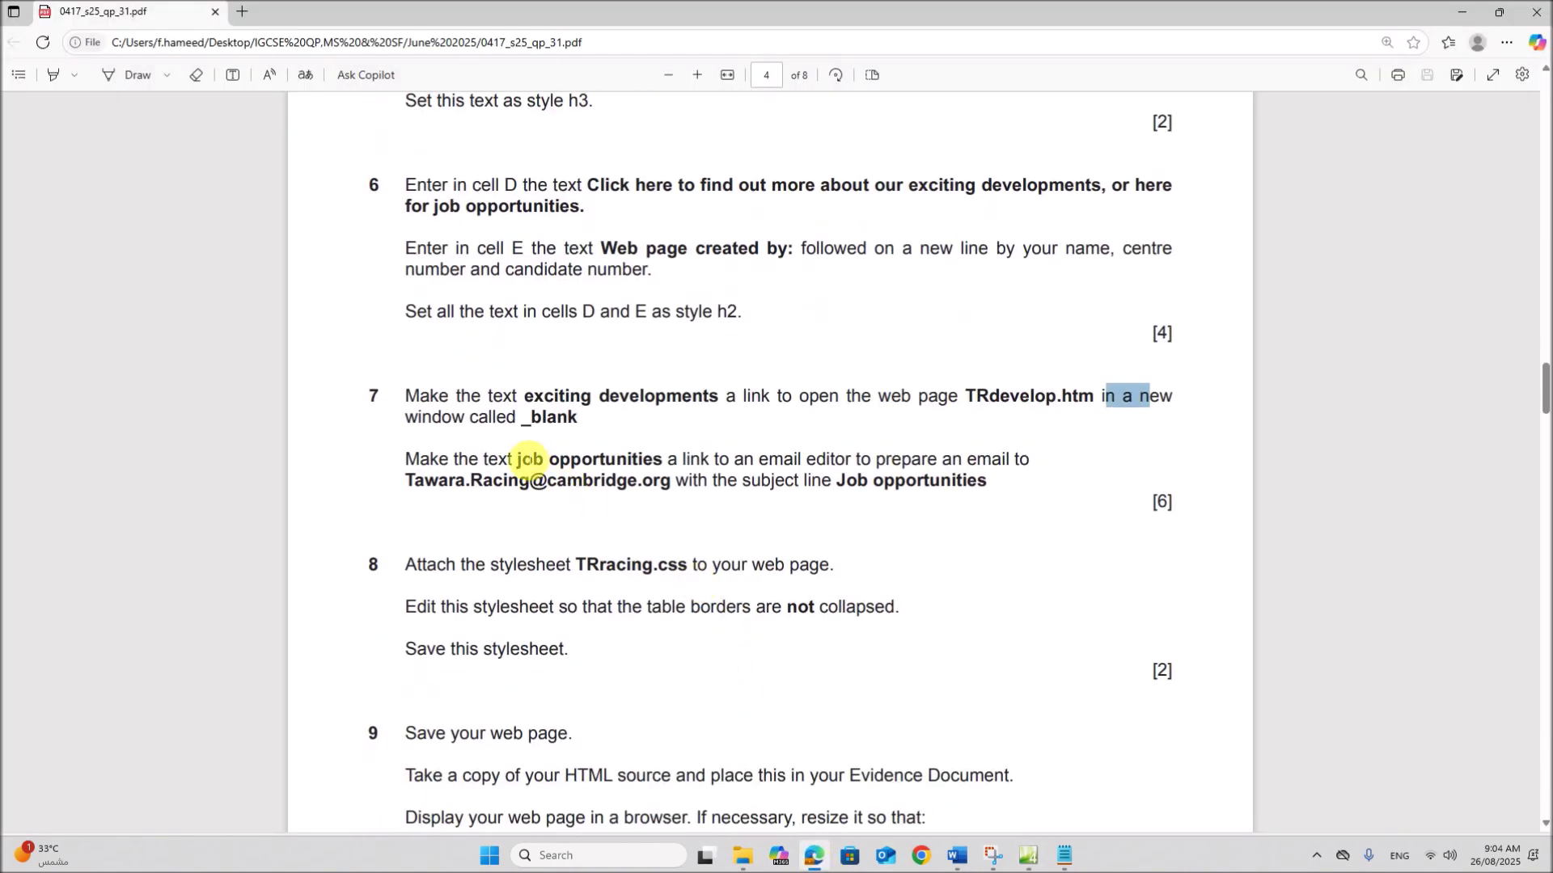
pyautogui.moveTo(509, 459); pyautogui.dragTo(1019, 458)
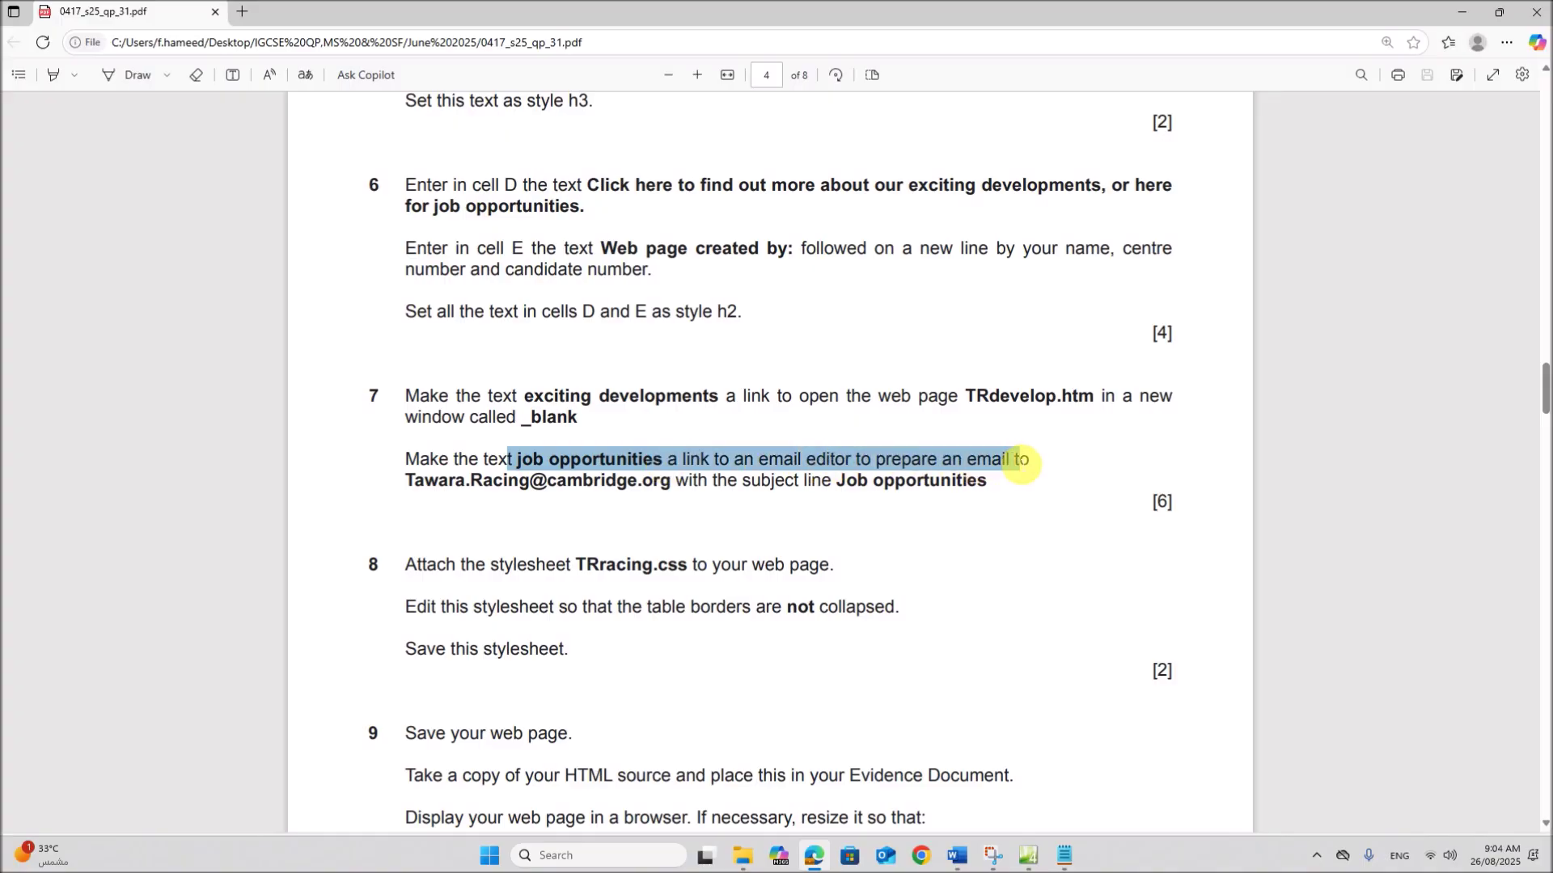
pyautogui.click(550, 527)
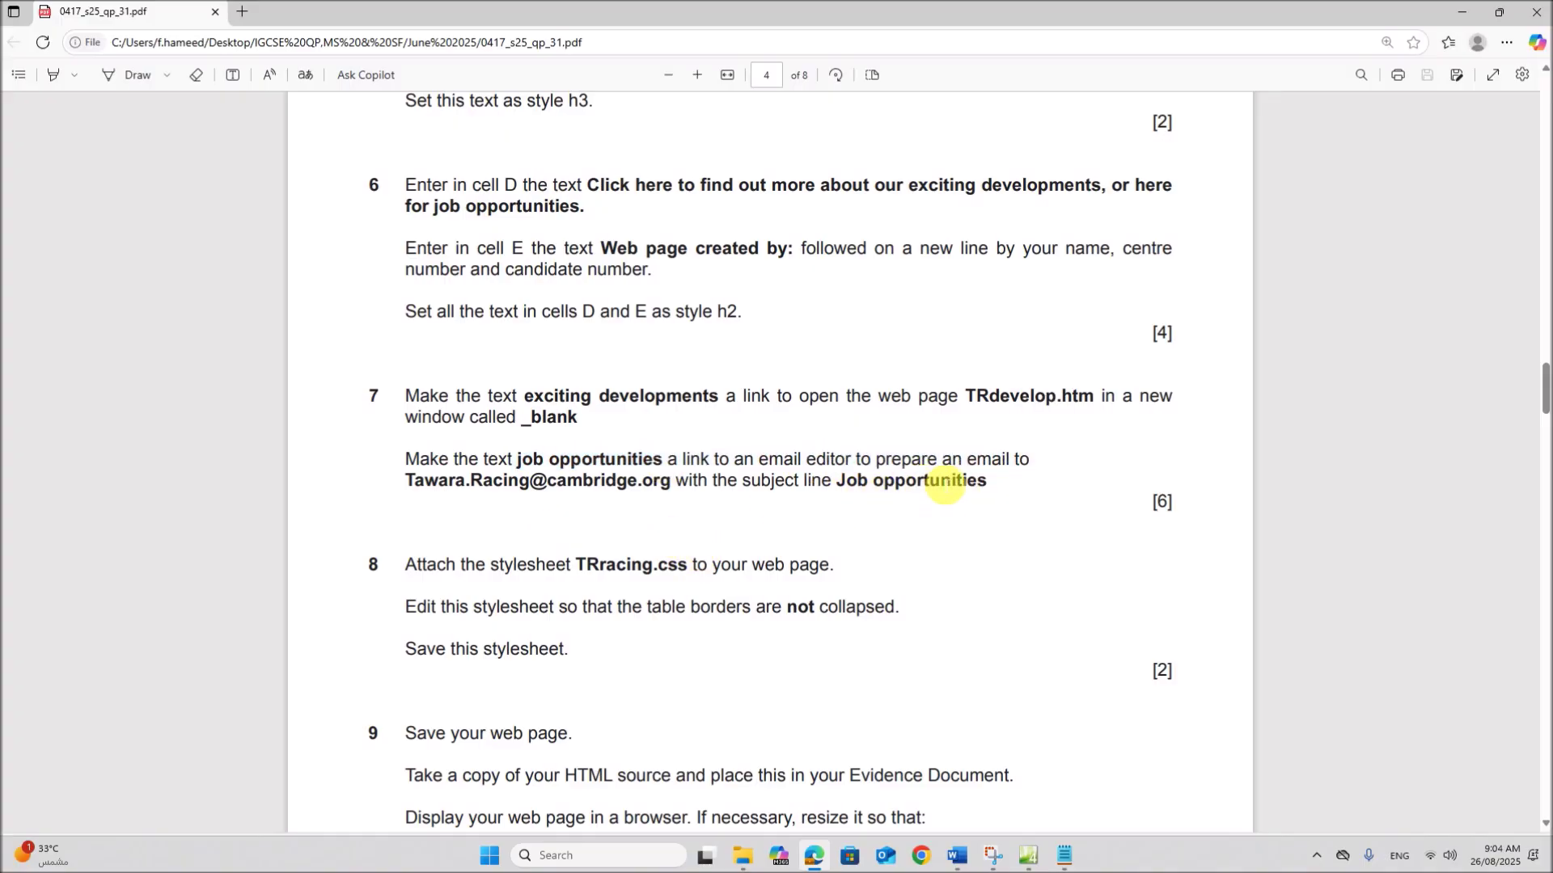
pyautogui.rightClick(427, 482)
pyautogui.click(489, 660)
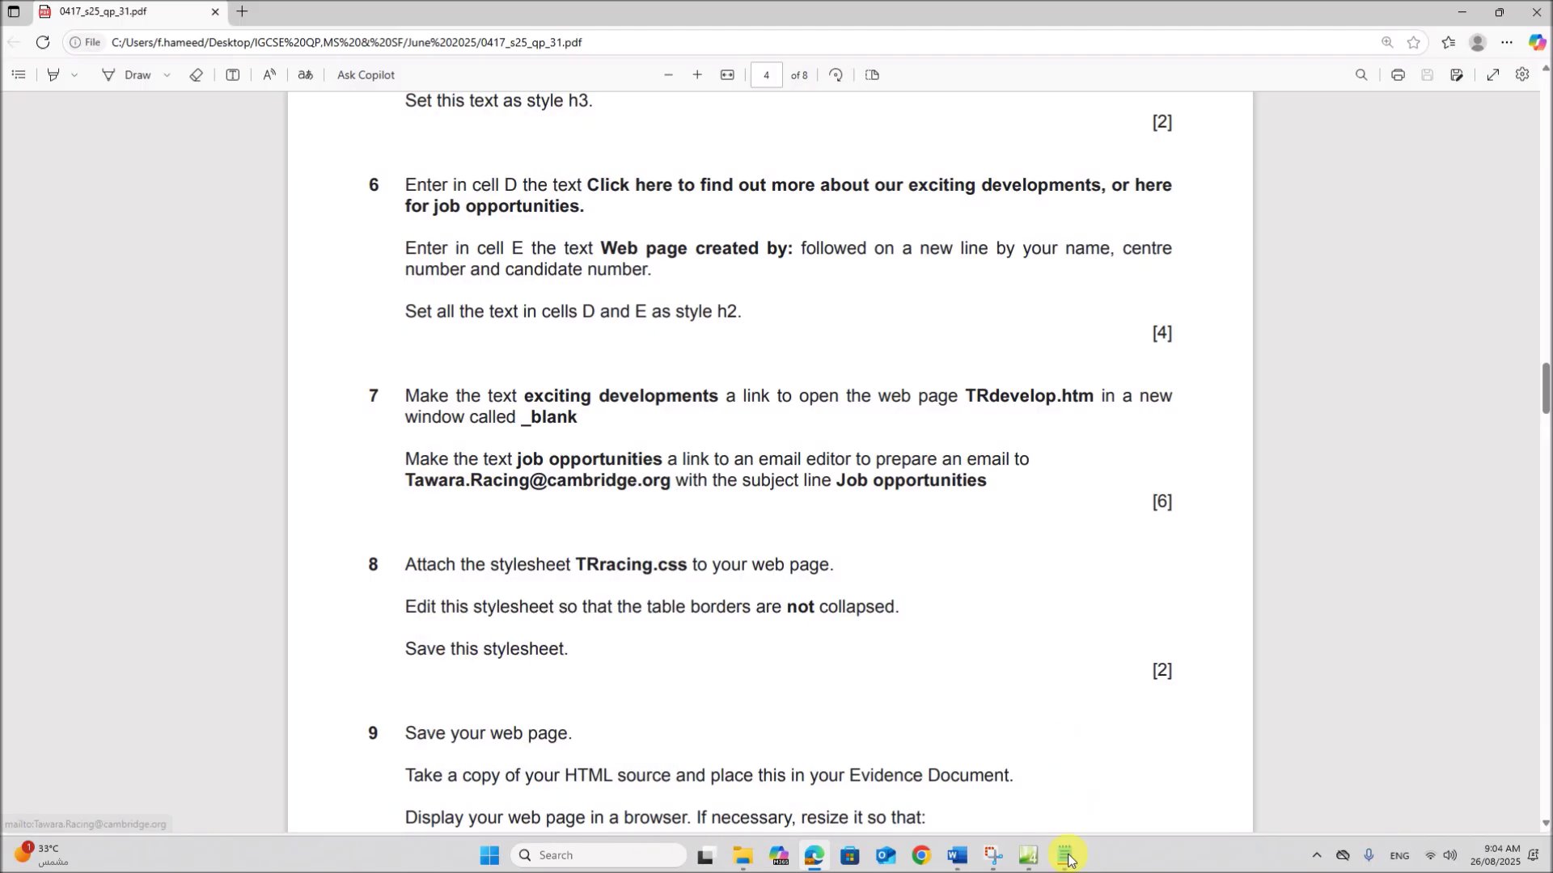
# Back on the racing page, select the words 'job opportunities' in cell D
pyautogui.click(1027, 857)
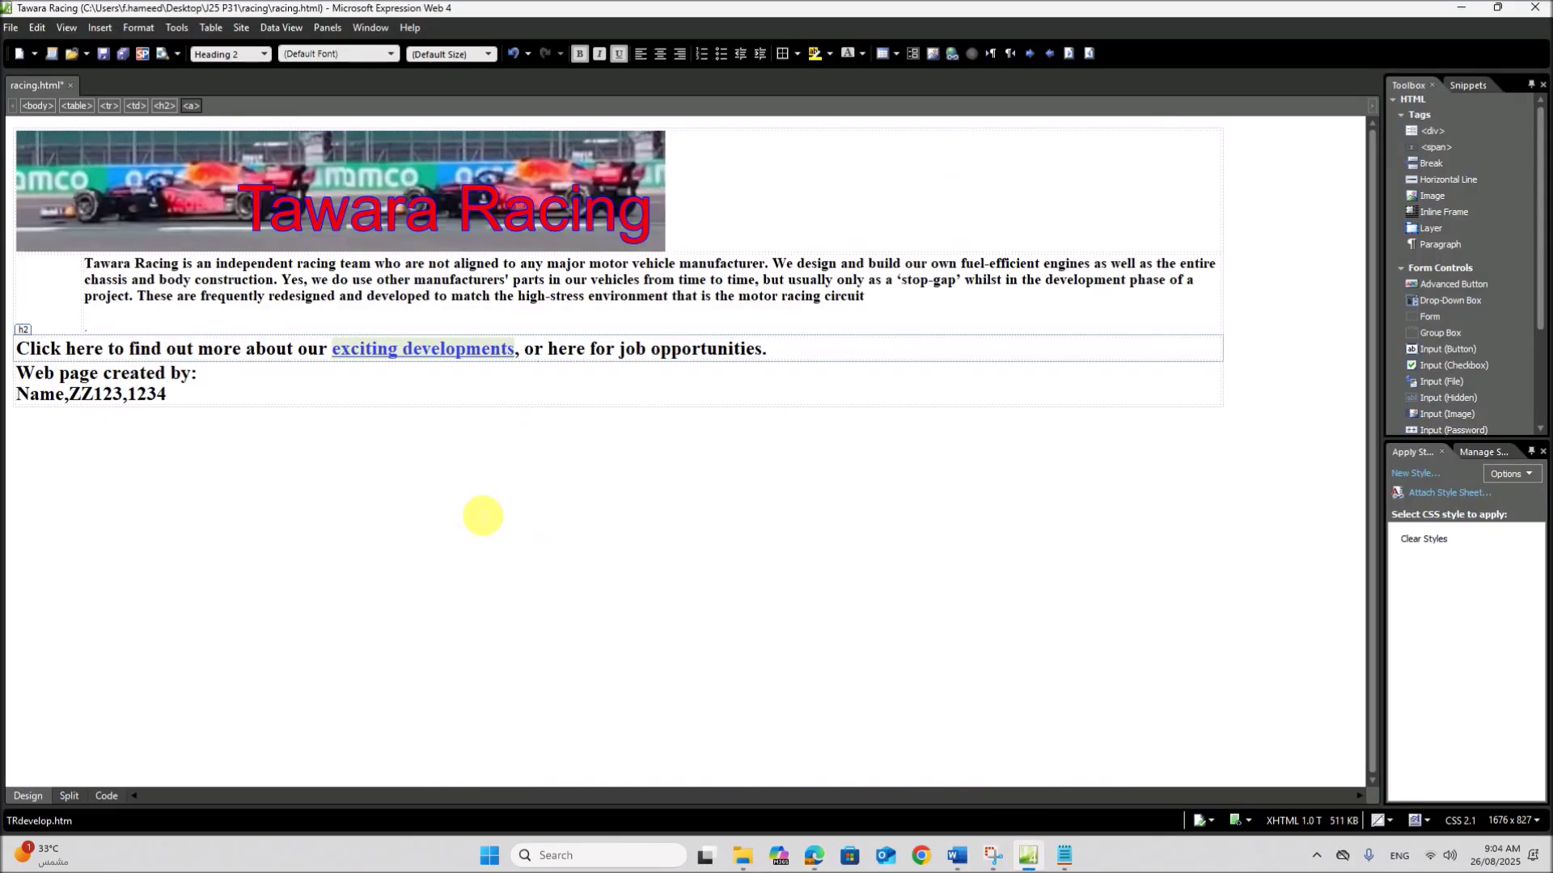
pyautogui.click(453, 465)
pyautogui.moveTo(620, 353); pyautogui.dragTo(763, 357)
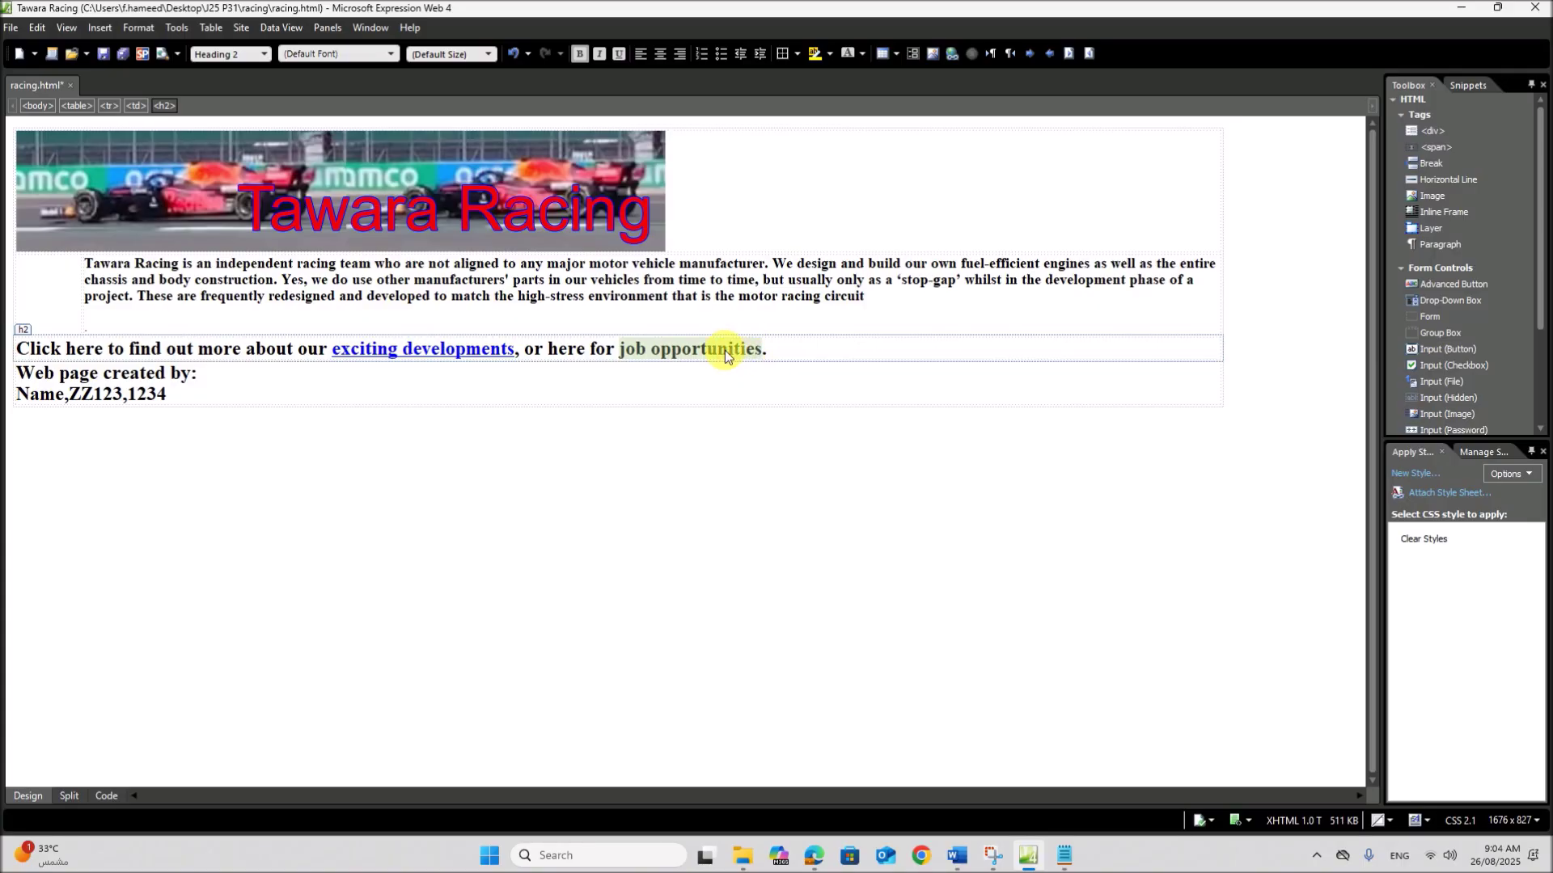
# Start an e-mail hyperlink on 'job opportunities' using the pasted Tawara Racing address
pyautogui.rightClick(687, 357)
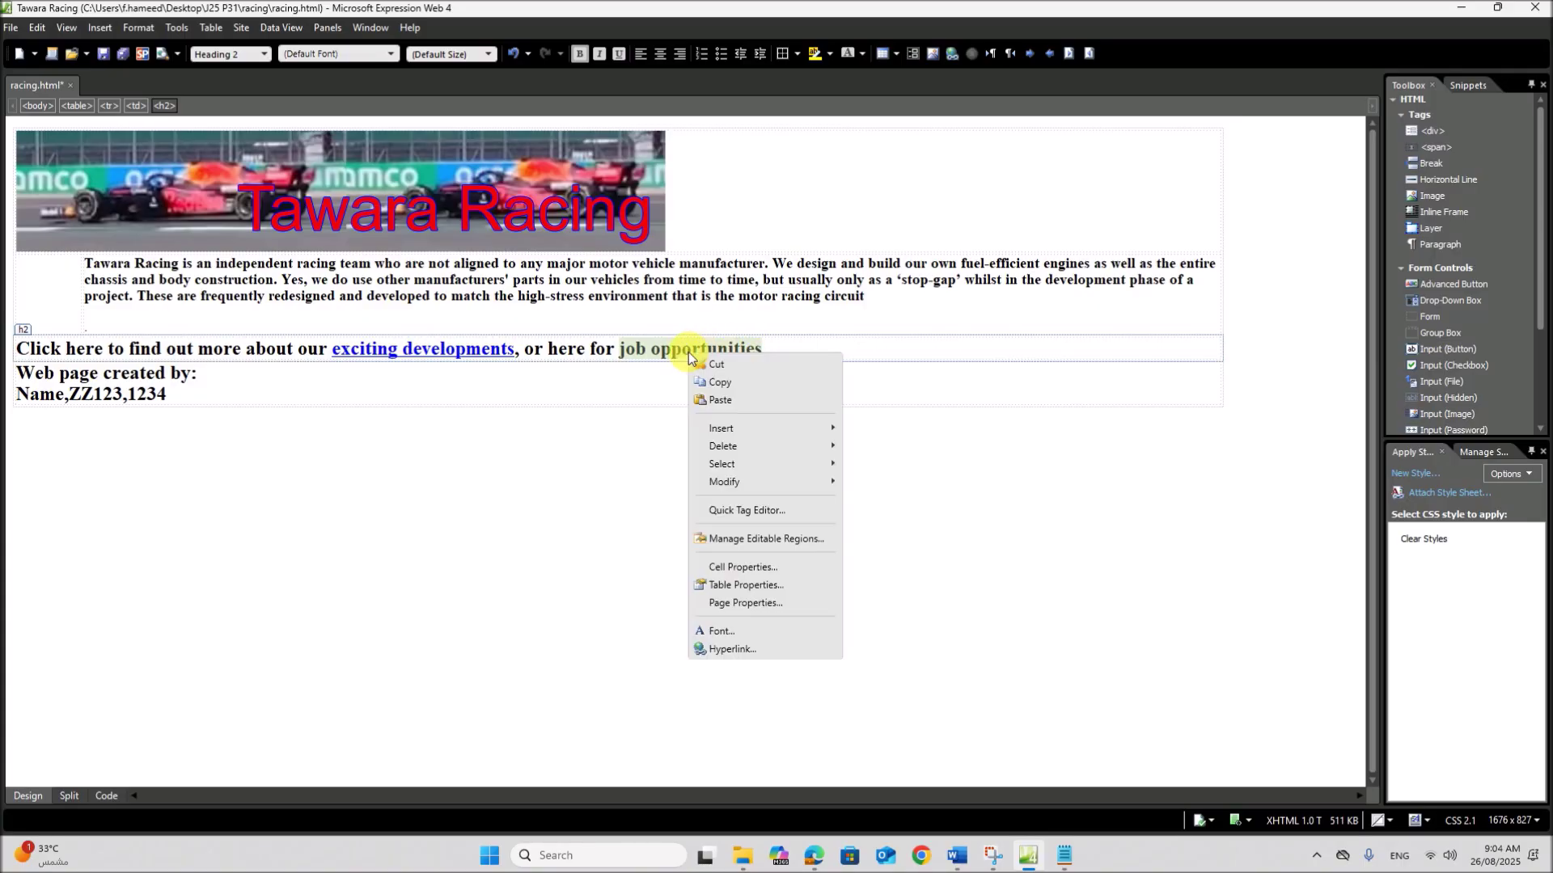
pyautogui.click(726, 650)
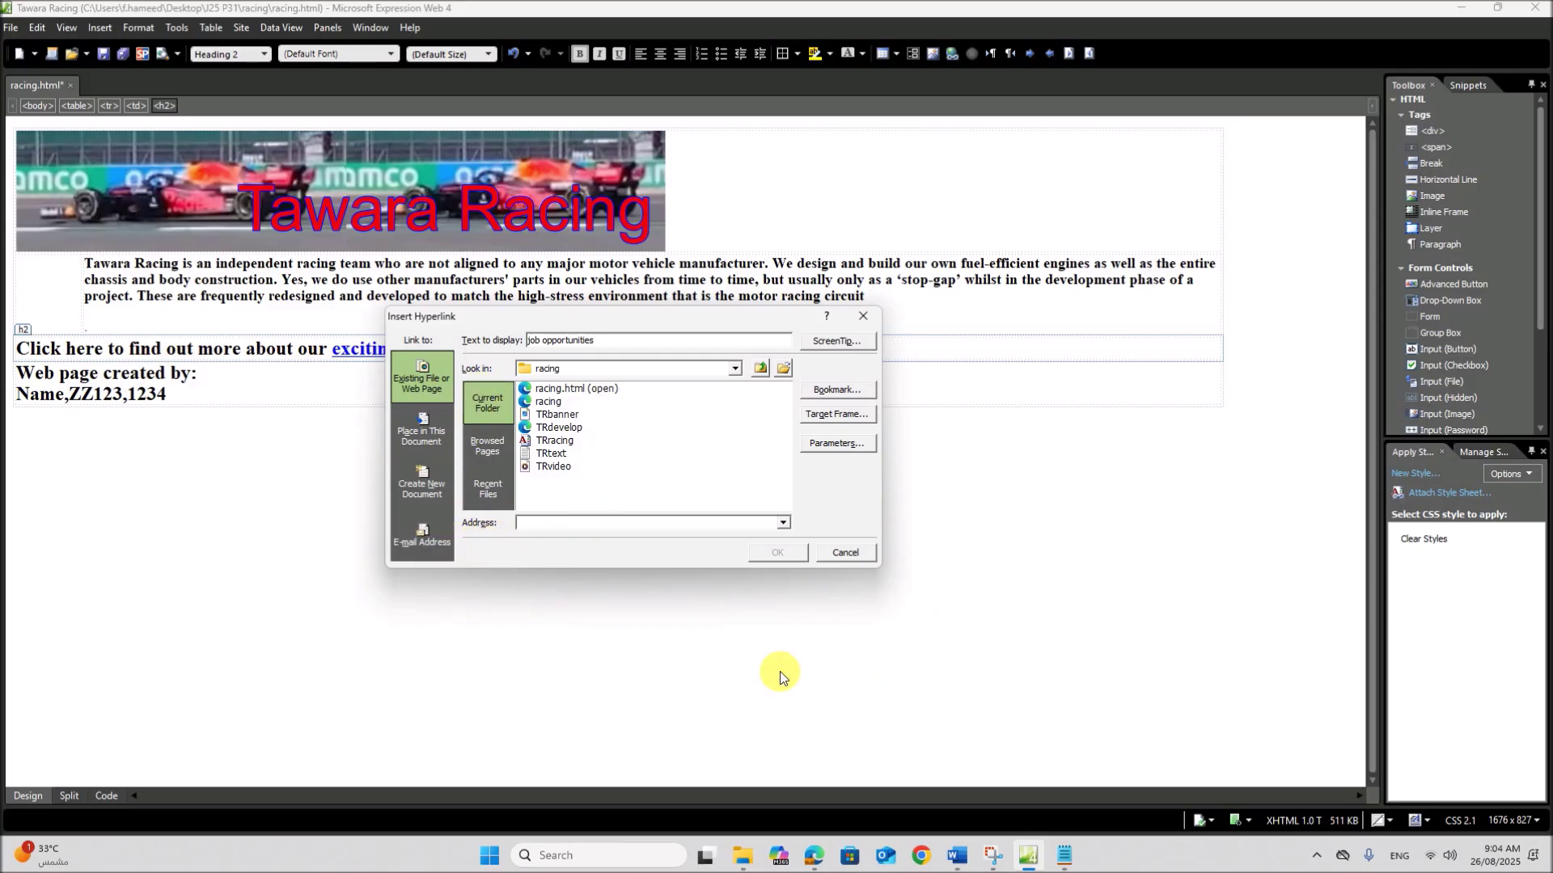
pyautogui.click(421, 540)
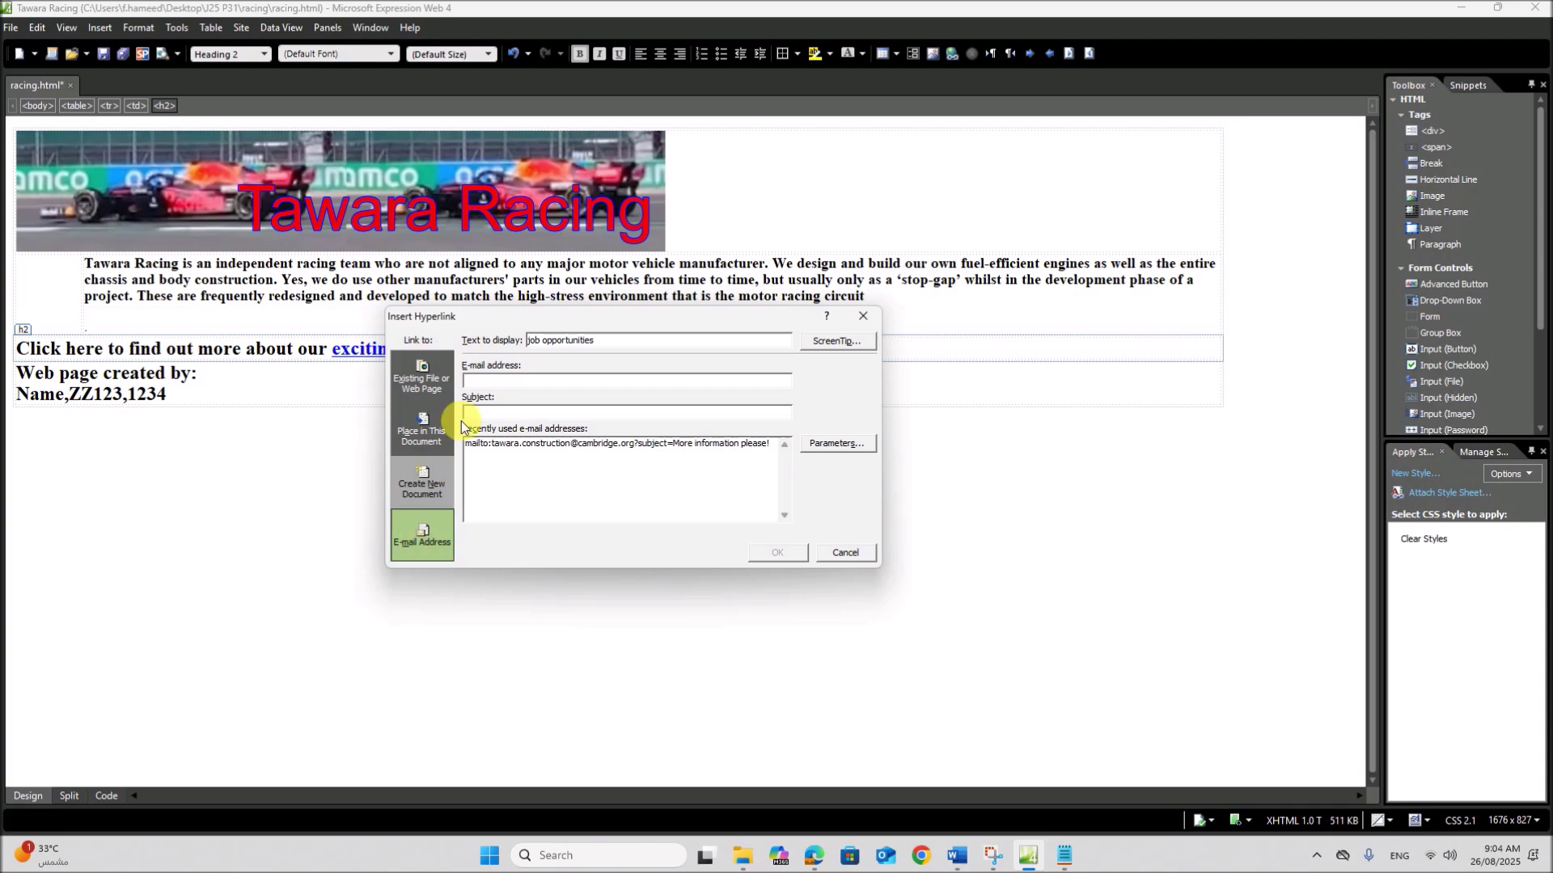
pyautogui.hotkey('ctrl', 'v')
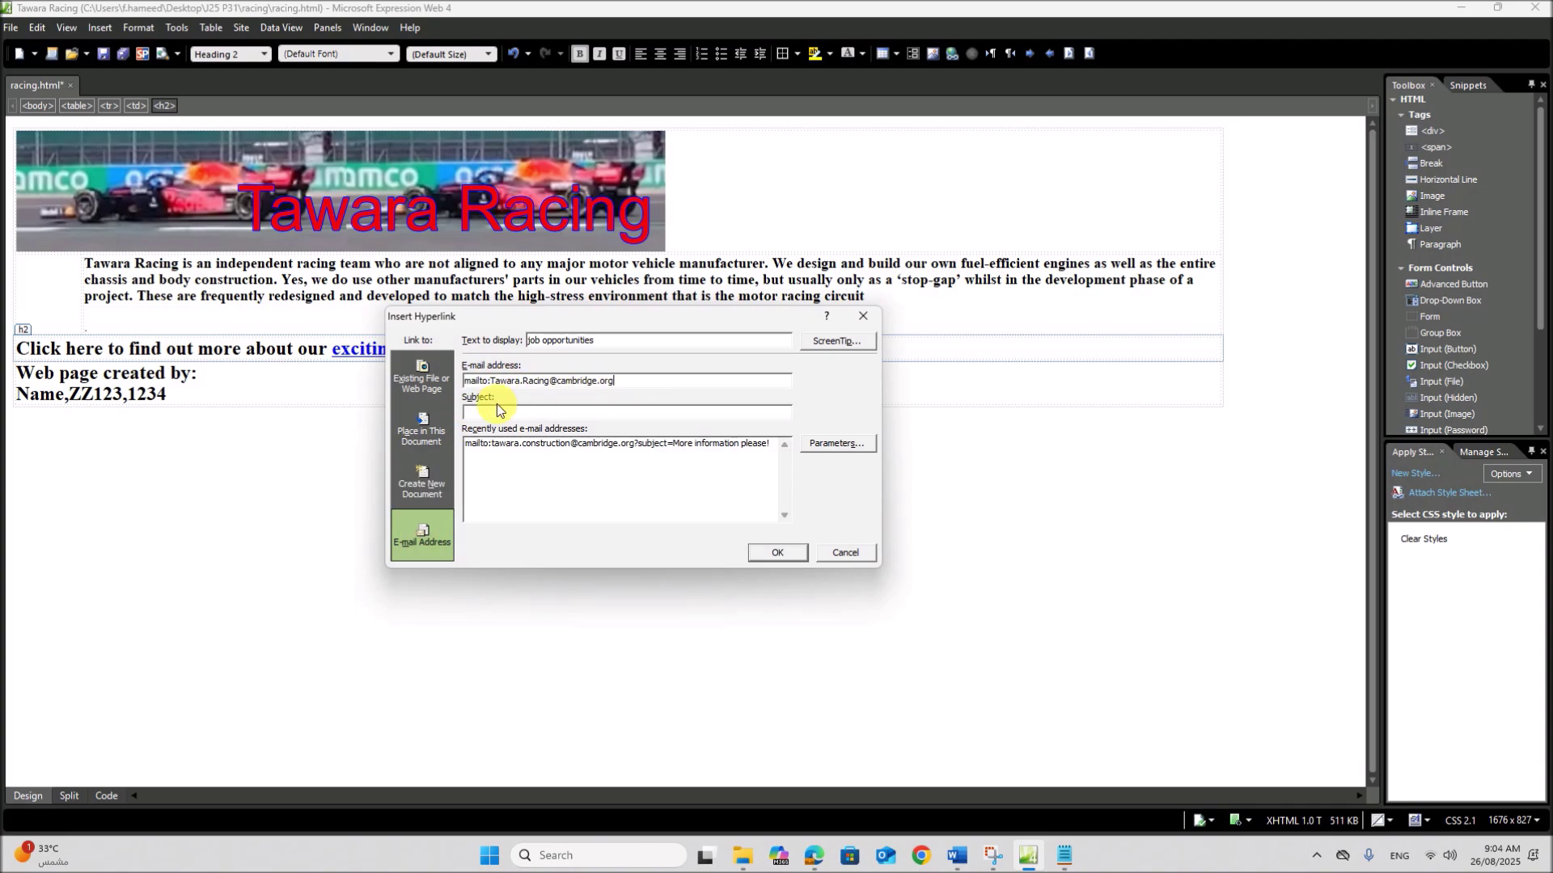
# Give the e-mail link the subject 'Job opportunities', as the exam paper requires, and confirm it
pyautogui.click(824, 857)
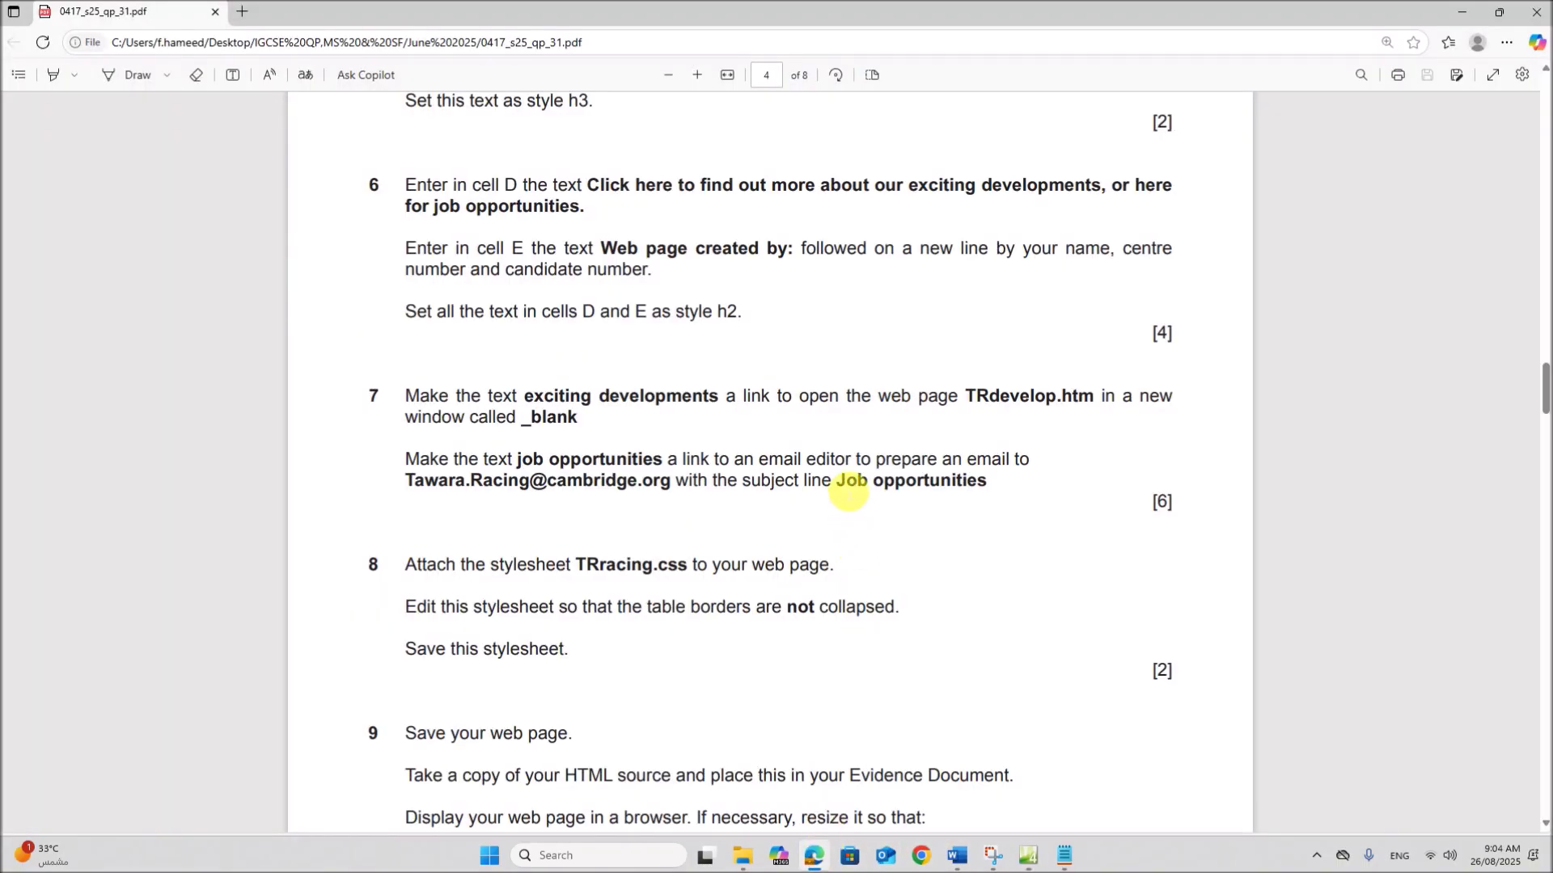
pyautogui.moveTo(838, 483); pyautogui.dragTo(990, 487)
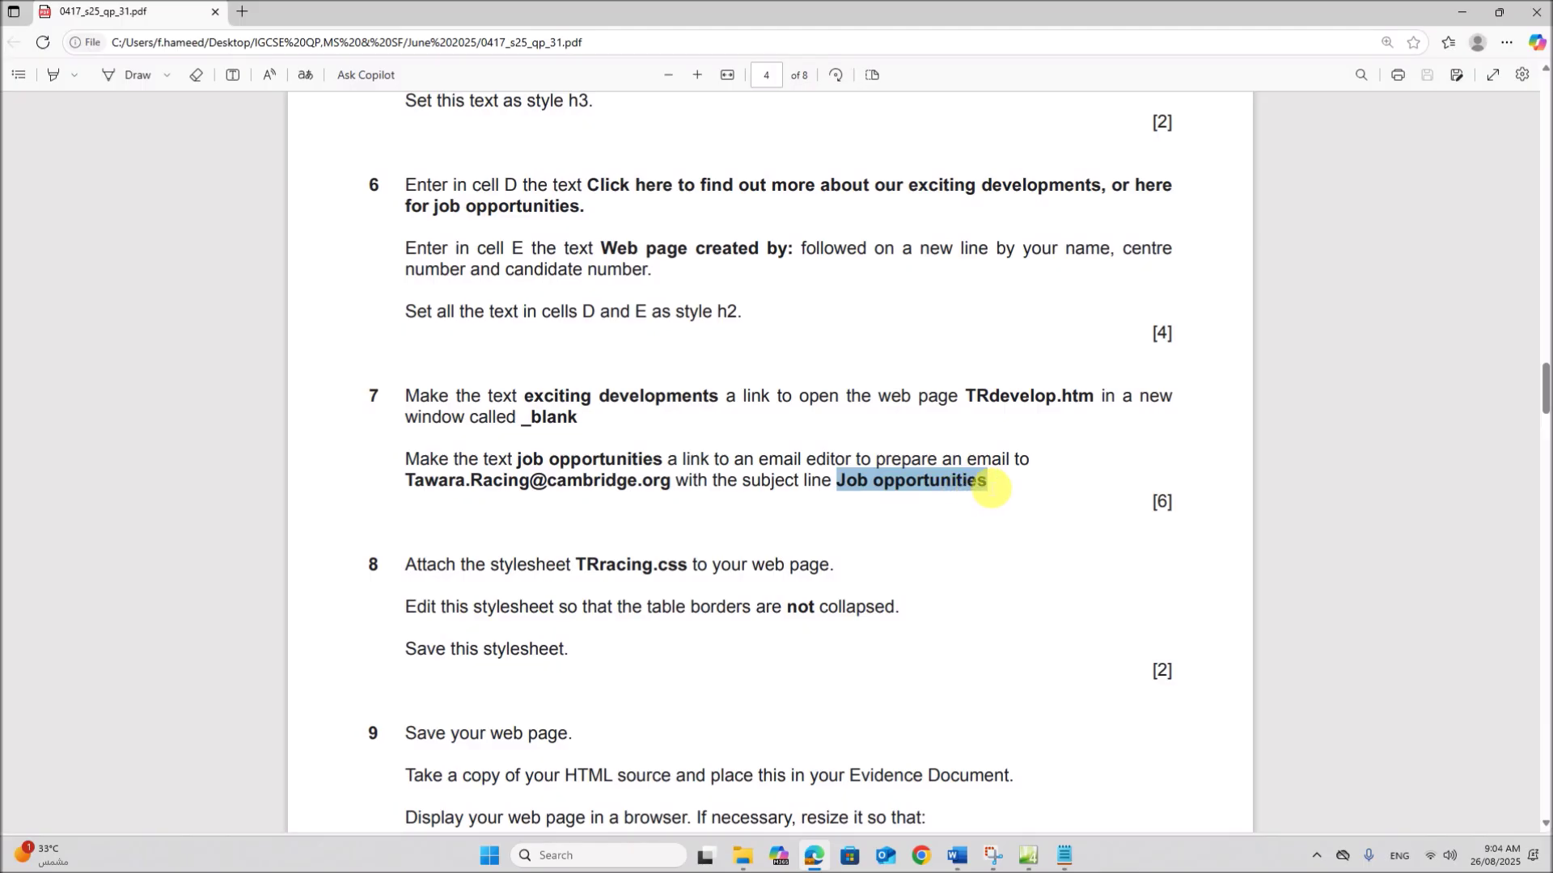
pyautogui.click(1027, 856)
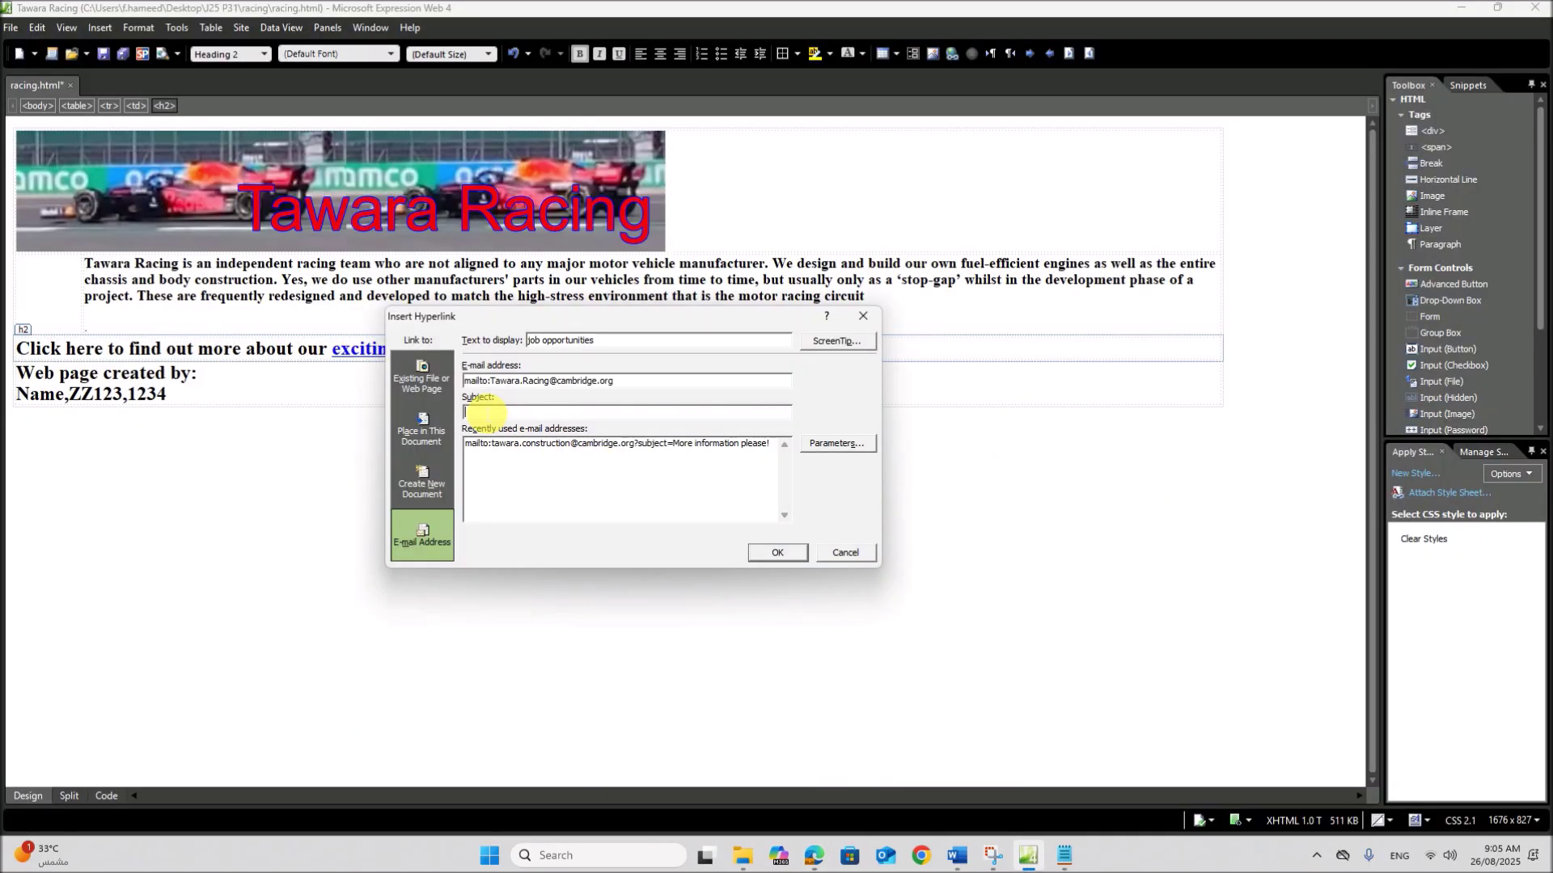
pyautogui.click(768, 555)
# Select the stylesheet name in question 8 of the exam paper
pyautogui.click(814, 856)
pyautogui.scroll(-3, 735, 689)
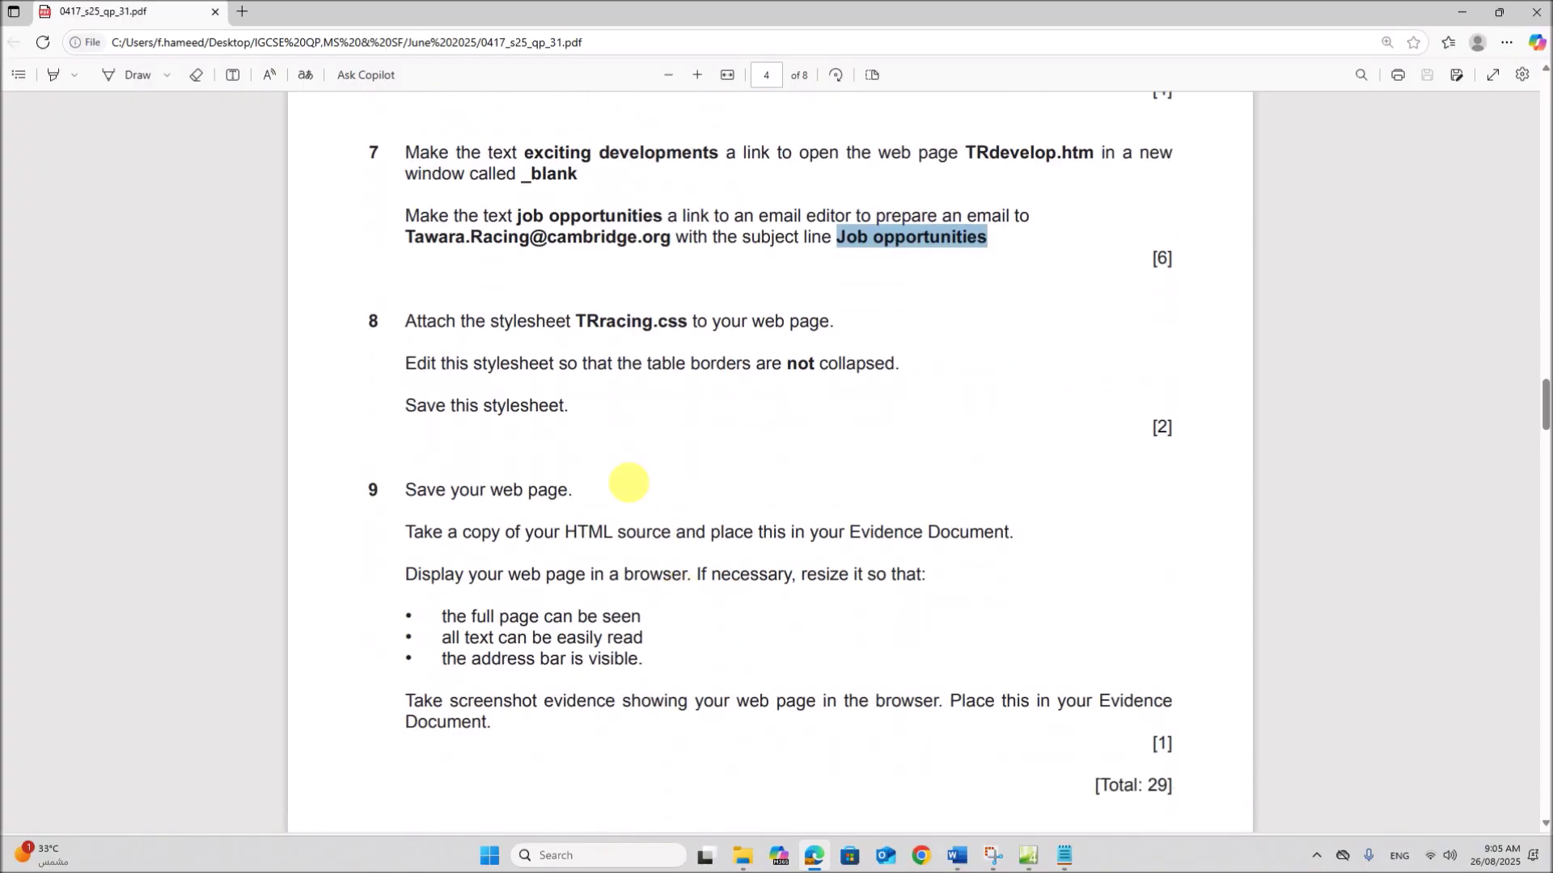
pyautogui.moveTo(573, 321); pyautogui.dragTo(682, 332)
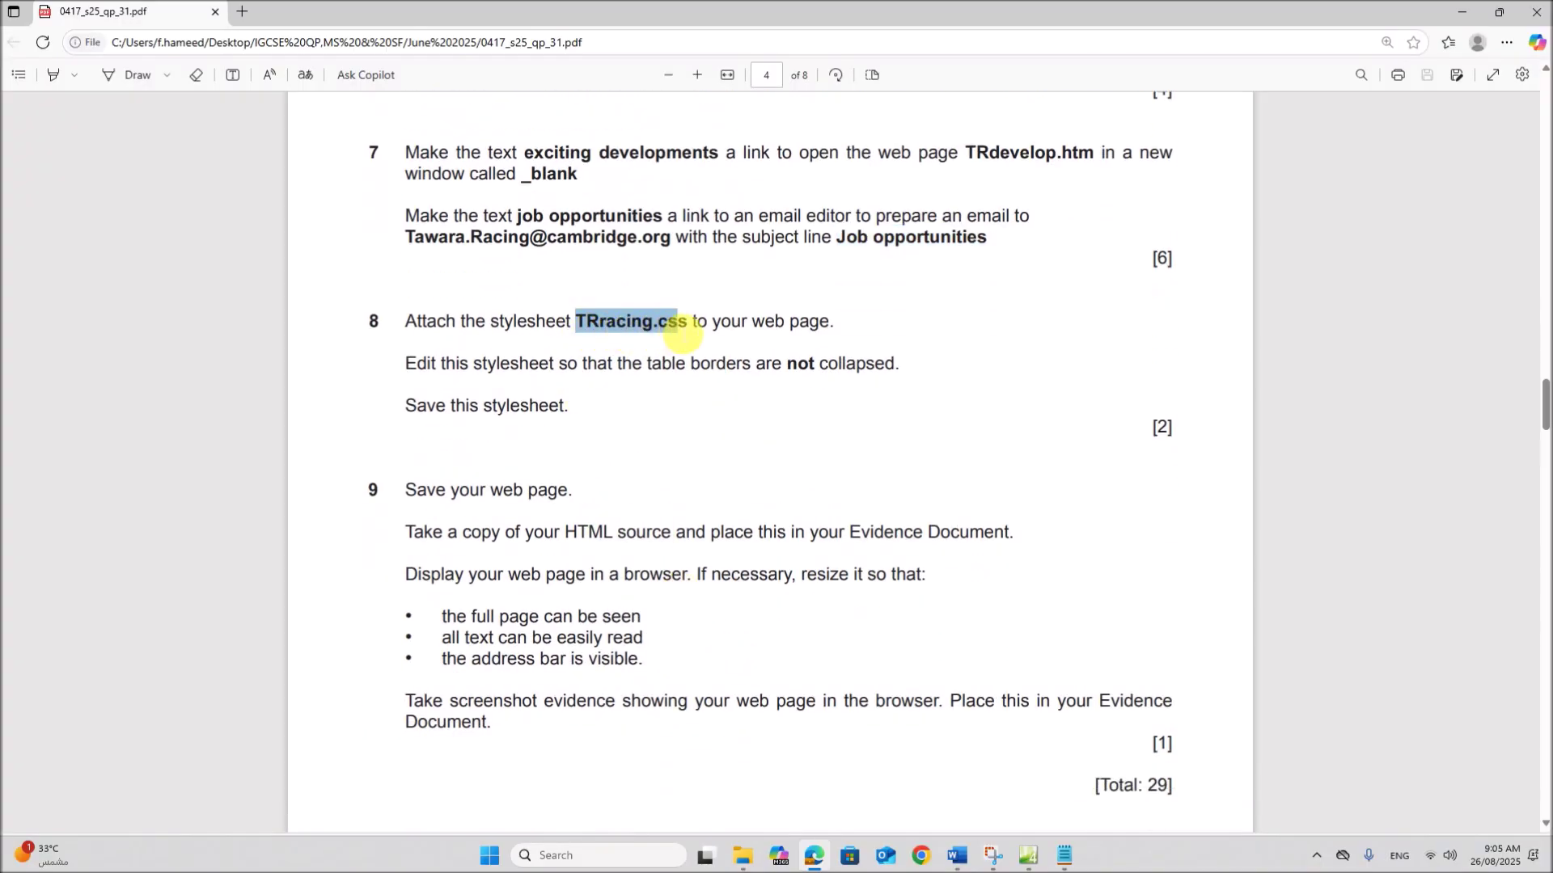